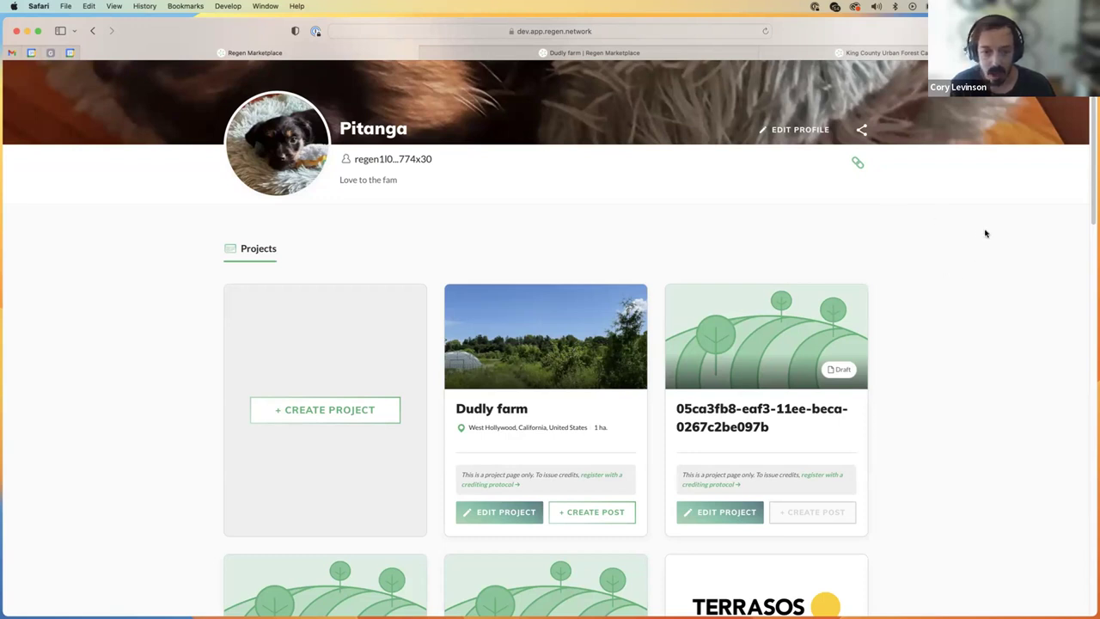
Step: Open the Dudly farm project page and scroll to its Data stream posts
scroll(953, 327, up, 4)
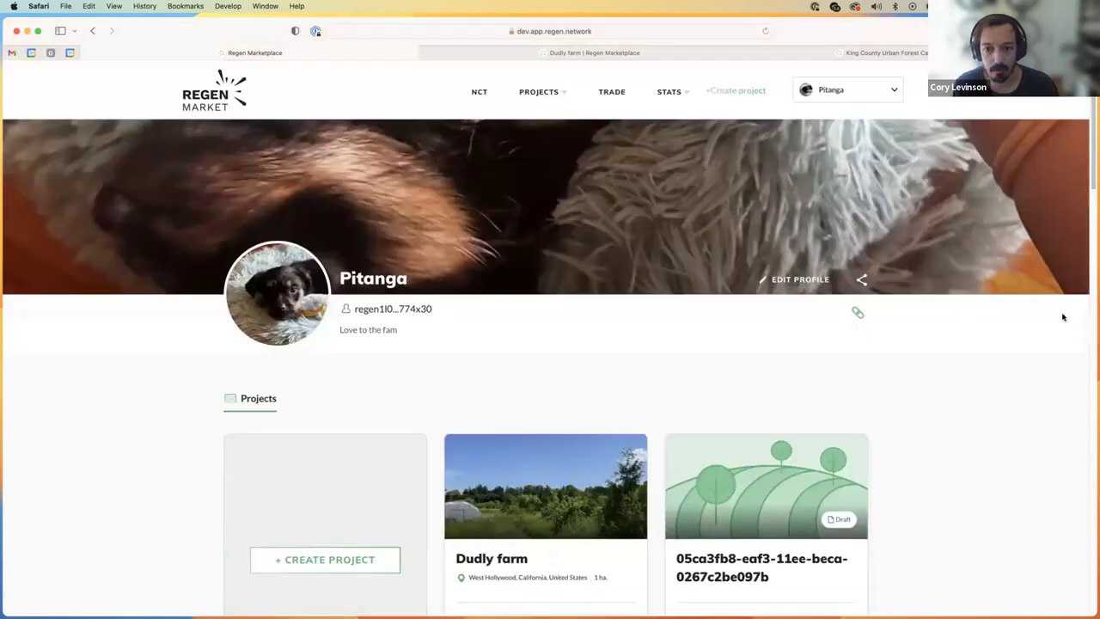
scroll(537, 331, down, 2)
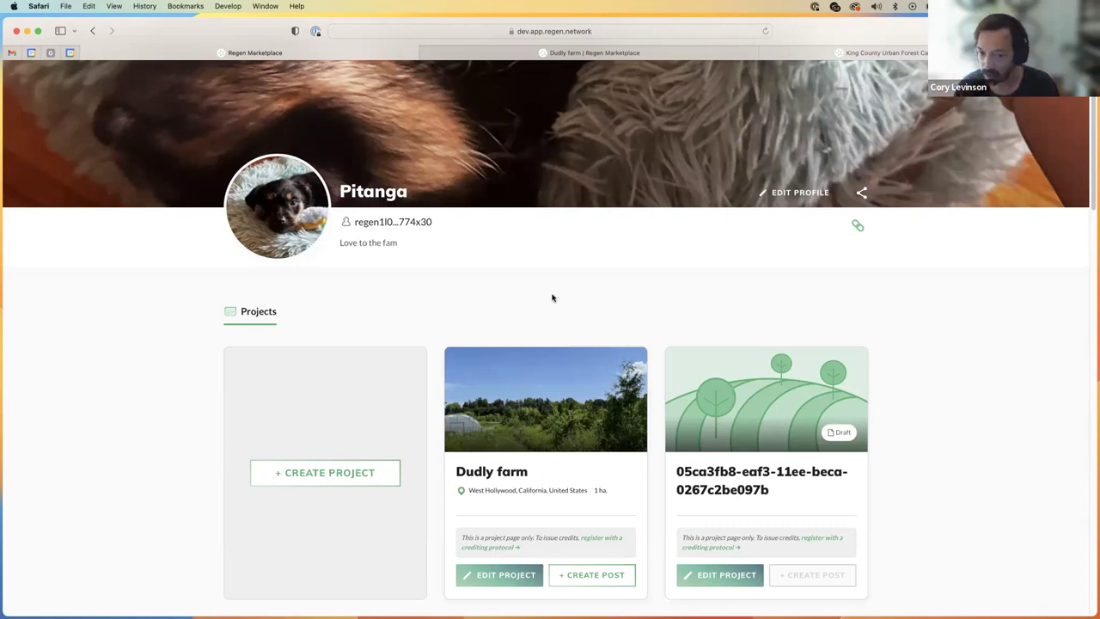
super+click(533, 429)
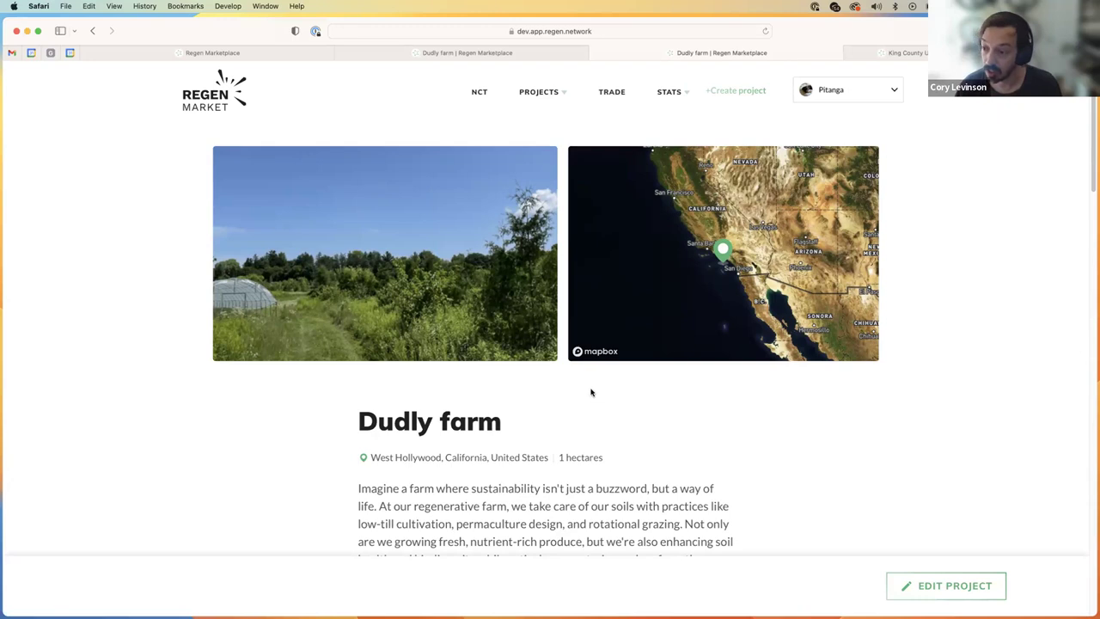
scroll(635, 399, down, 5)
scroll(585, 258, down, 2)
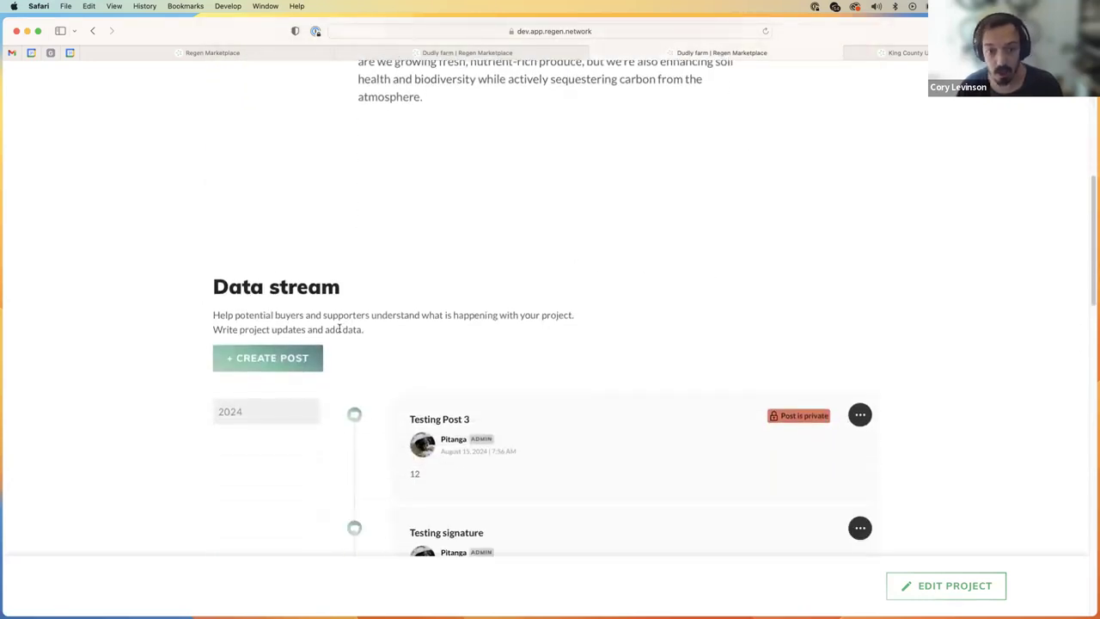
scroll(300, 297, down, 1)
scroll(364, 312, down, 4)
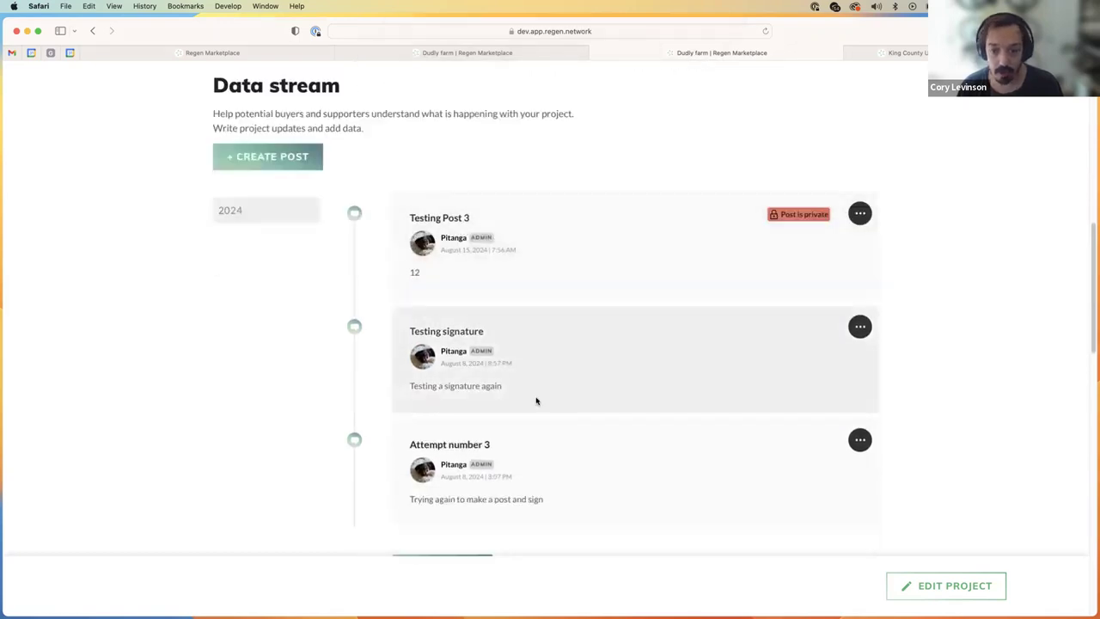
scroll(541, 409, down, 1)
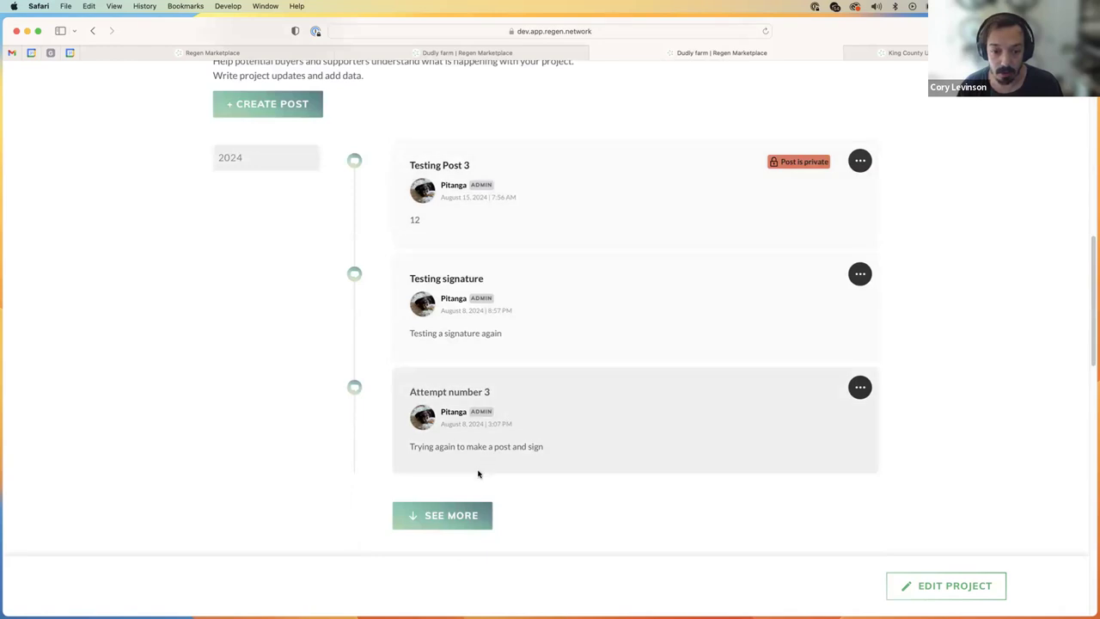
click(481, 515)
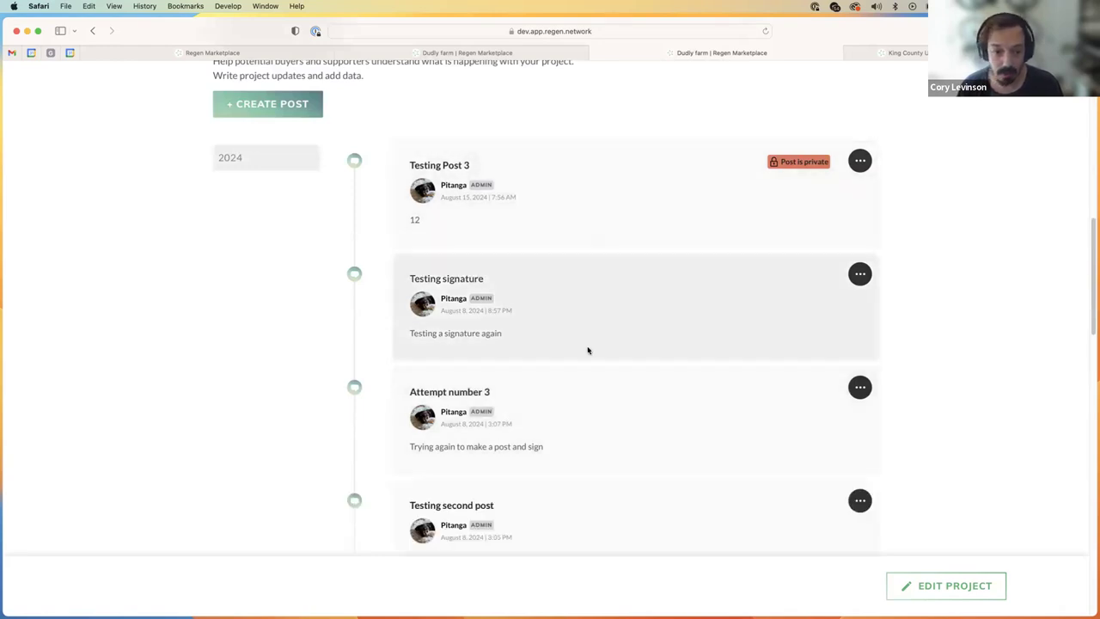
scroll(587, 349, down, 5)
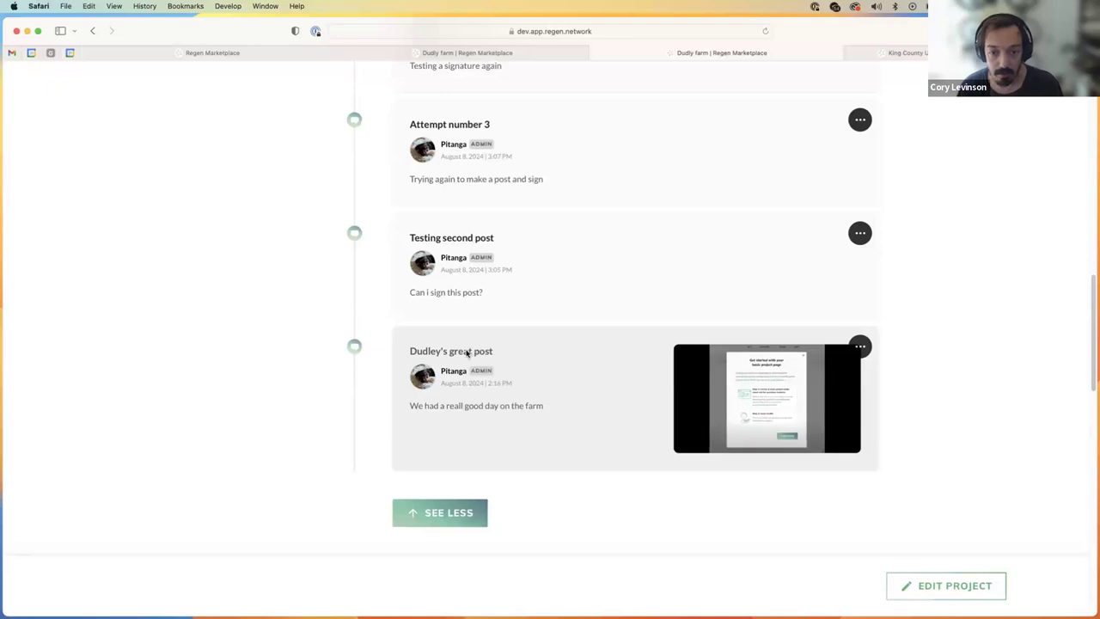
click(535, 369)
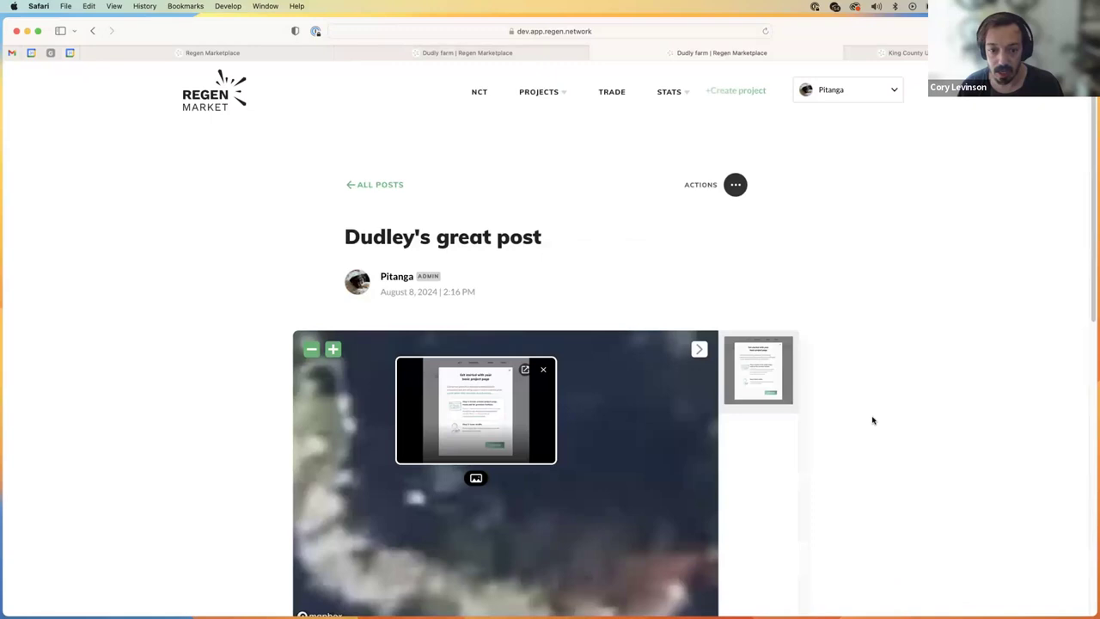
scroll(872, 417, down, 8)
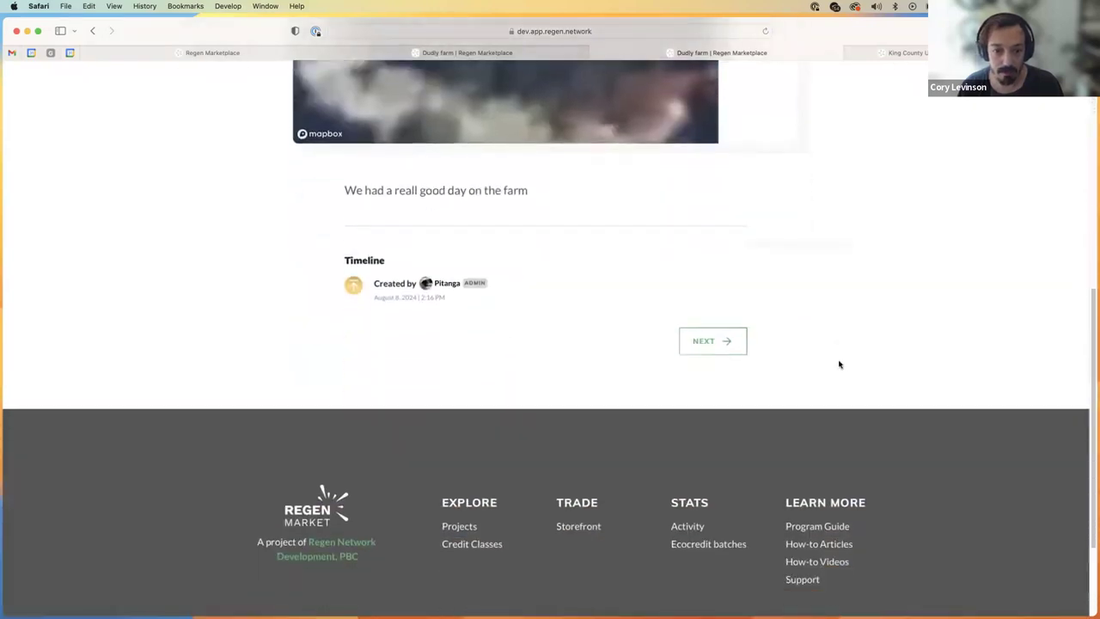
scroll(837, 359, up, 10)
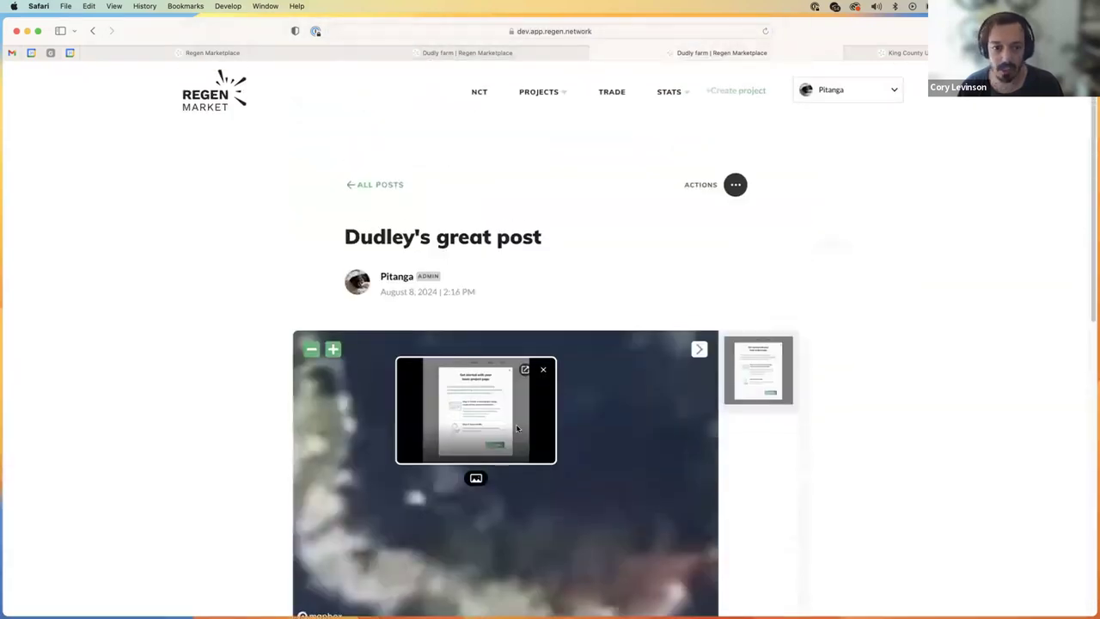
click(365, 188)
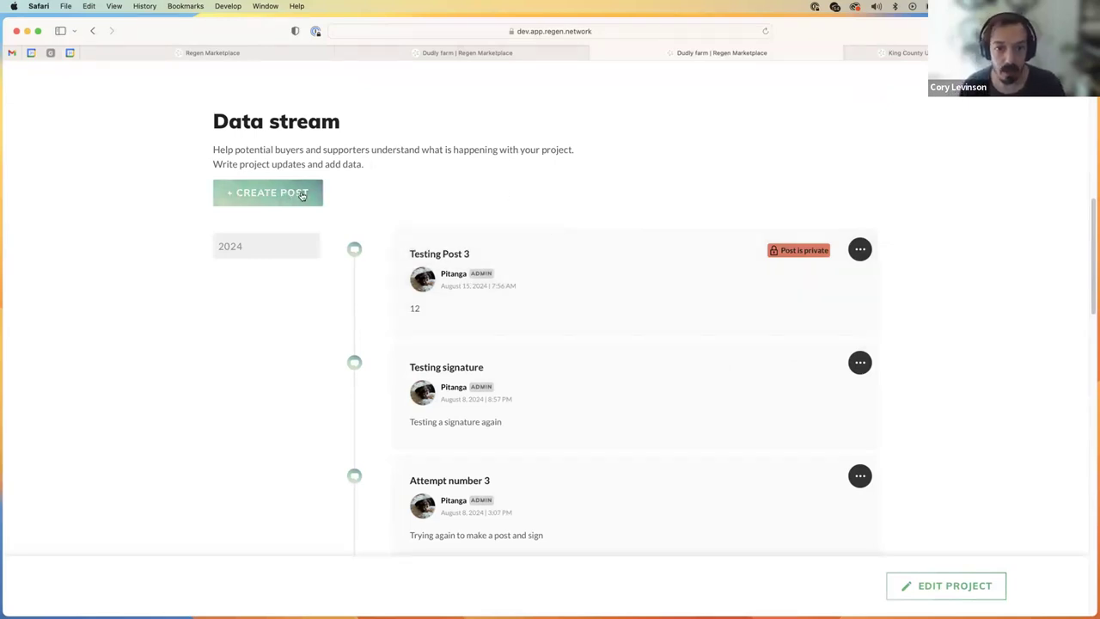
Step: Go to the account's Projects list from the account dropdown
scroll(412, 157, up, 5)
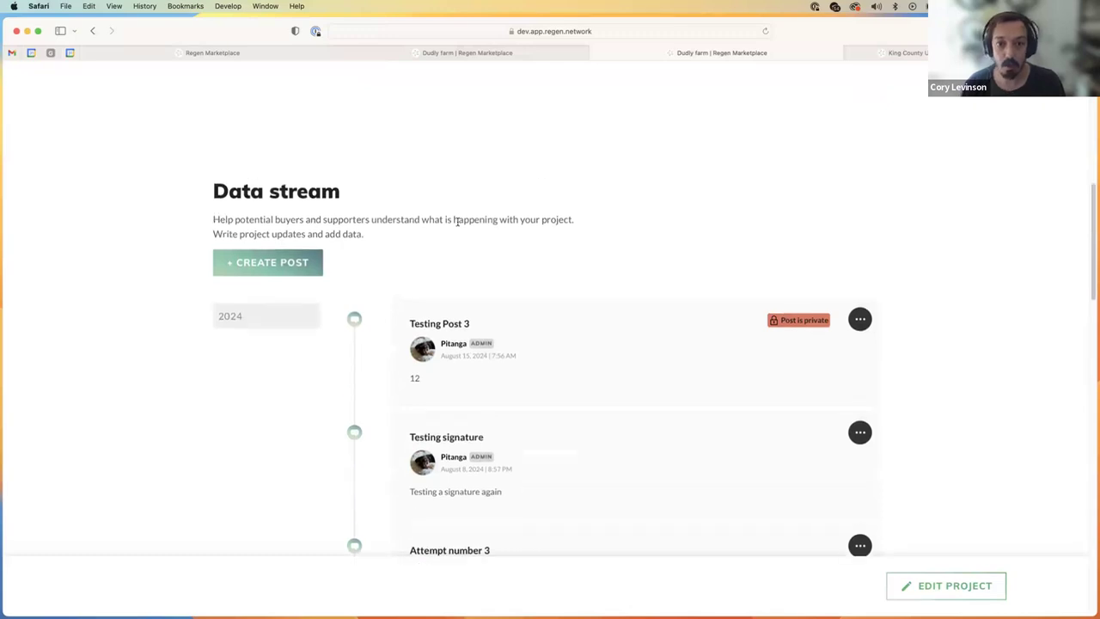
scroll(500, 247, up, 4)
scroll(568, 262, down, 4)
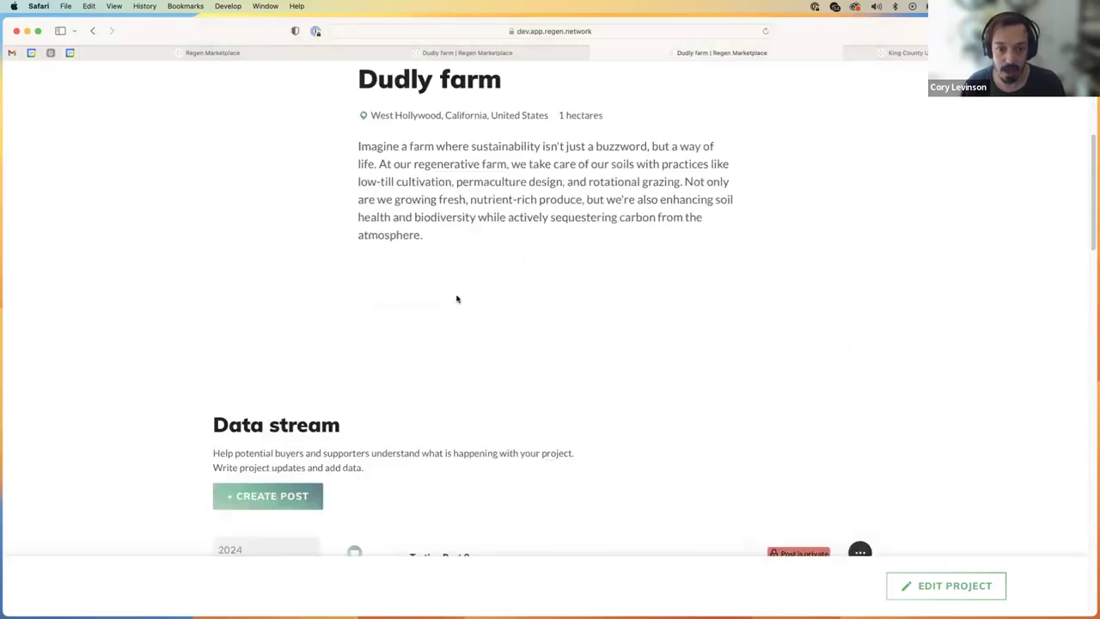
scroll(469, 332, up, 4)
scroll(457, 316, down, 2)
scroll(457, 316, up, 2)
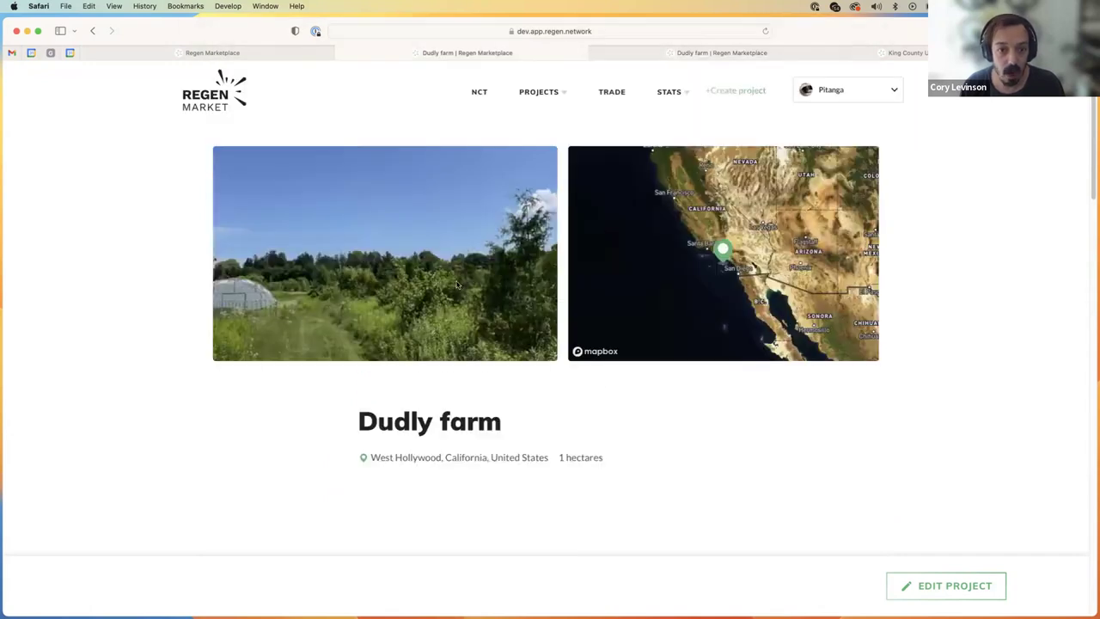
click(846, 91)
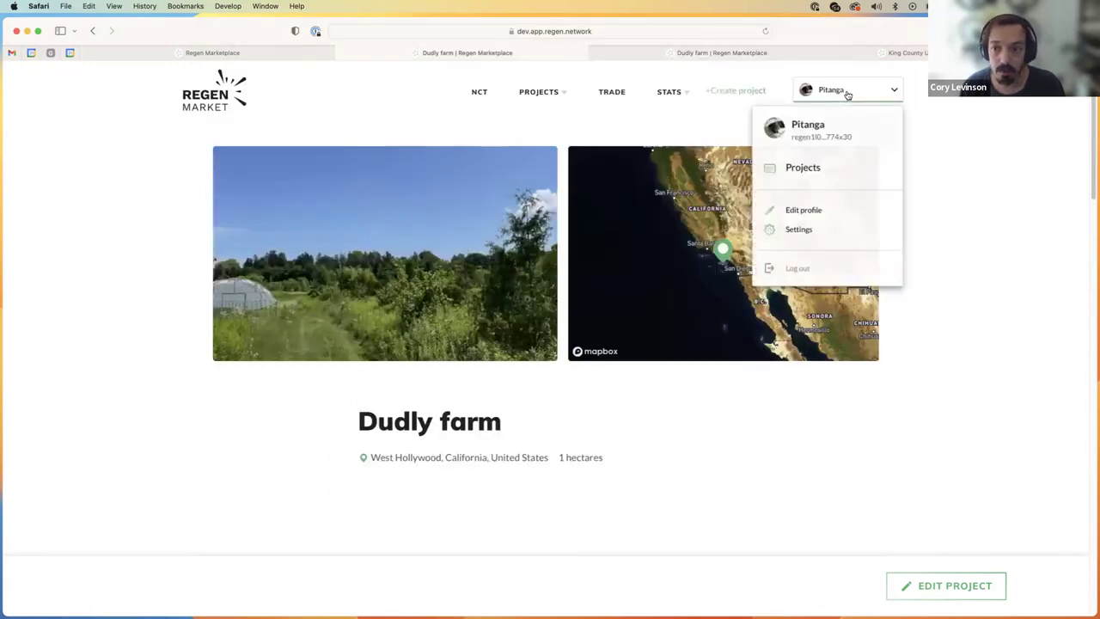
click(812, 169)
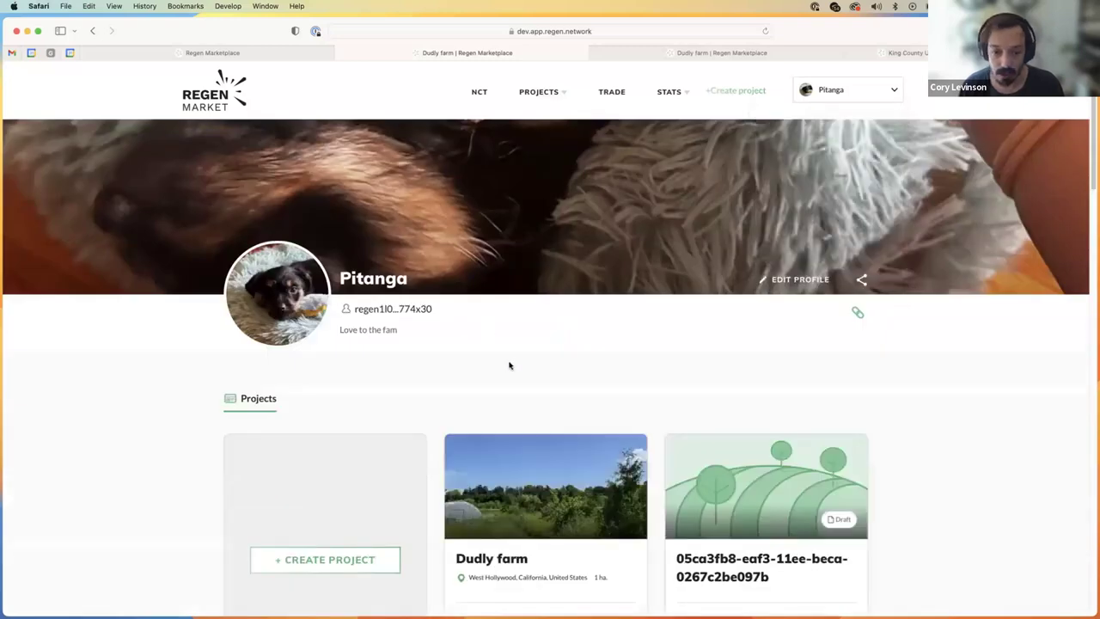
Step: Start a new post on the Dudly farm card to open the blank New post form
scroll(509, 363, down, 5)
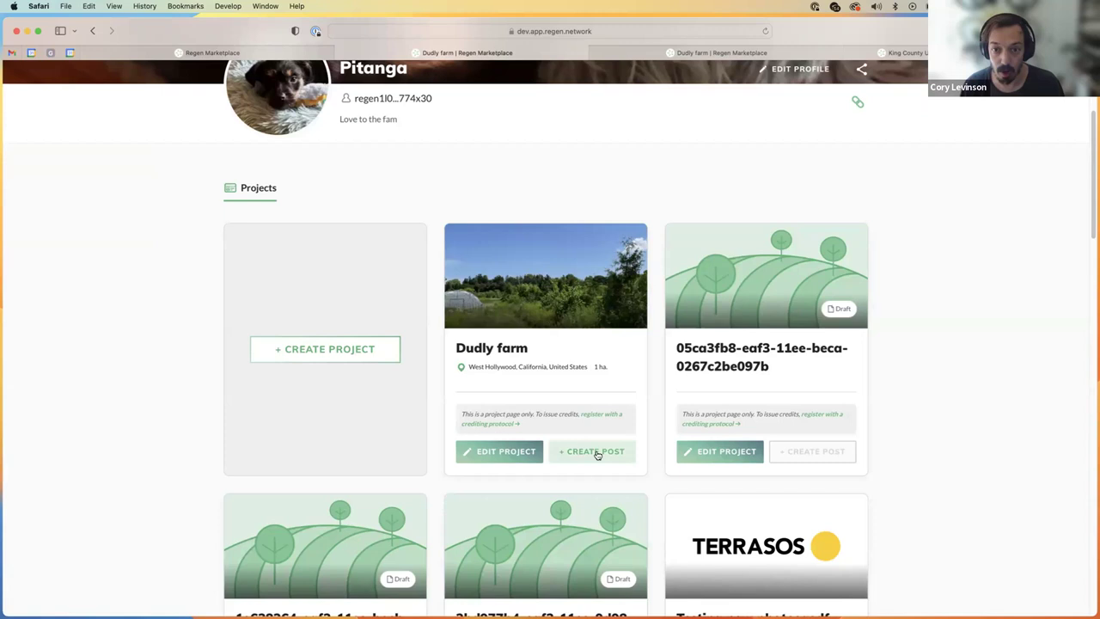
click(597, 454)
click(282, 496)
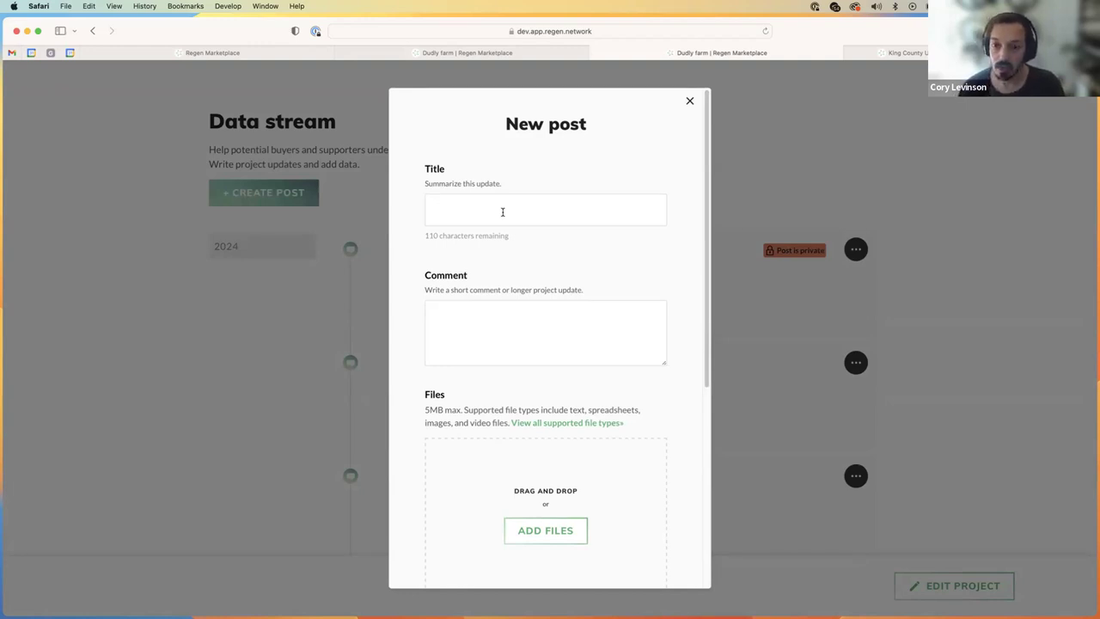
Step: Title the post 'Submitting our project plan to the registry' and add a two-line comment ending 'Excited for the work to come'
text(Submi)
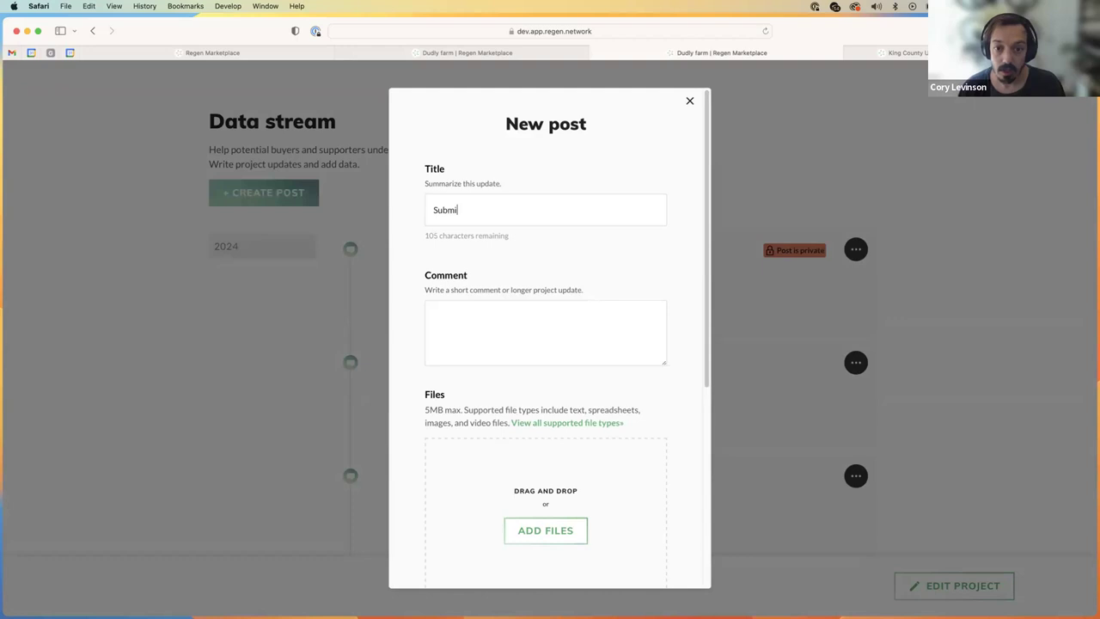
text(tting our project plan to the )
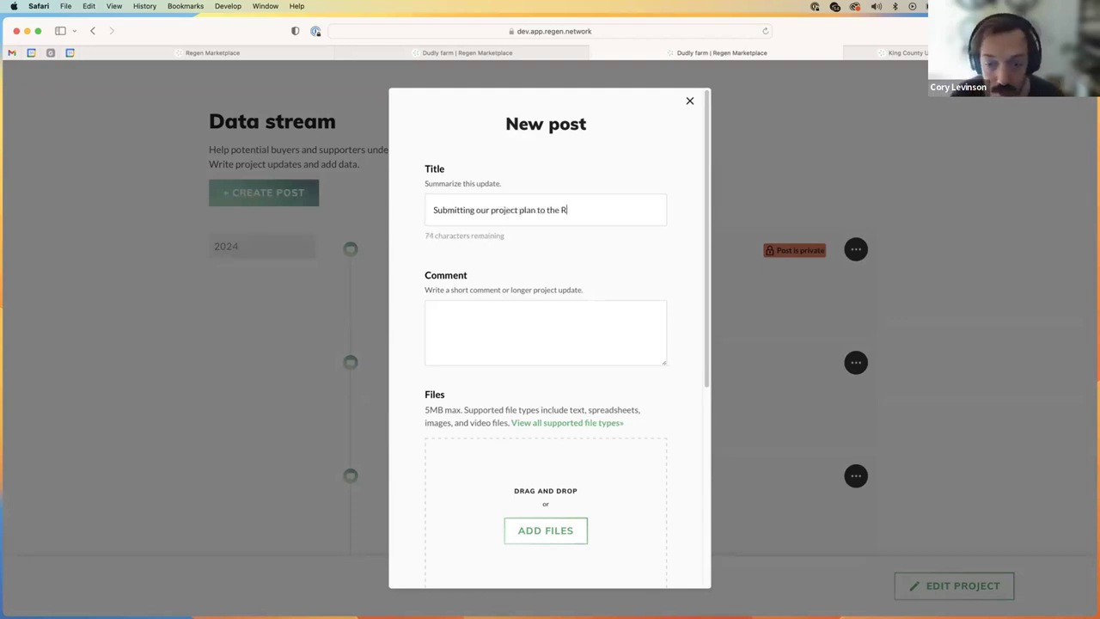
text(registry)
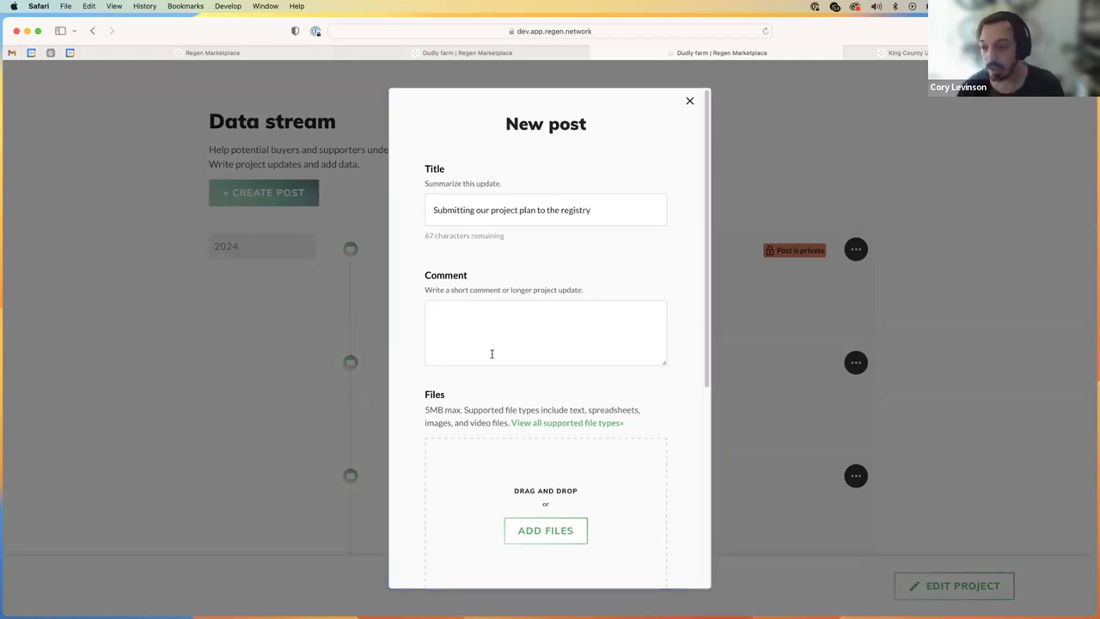
click(487, 308)
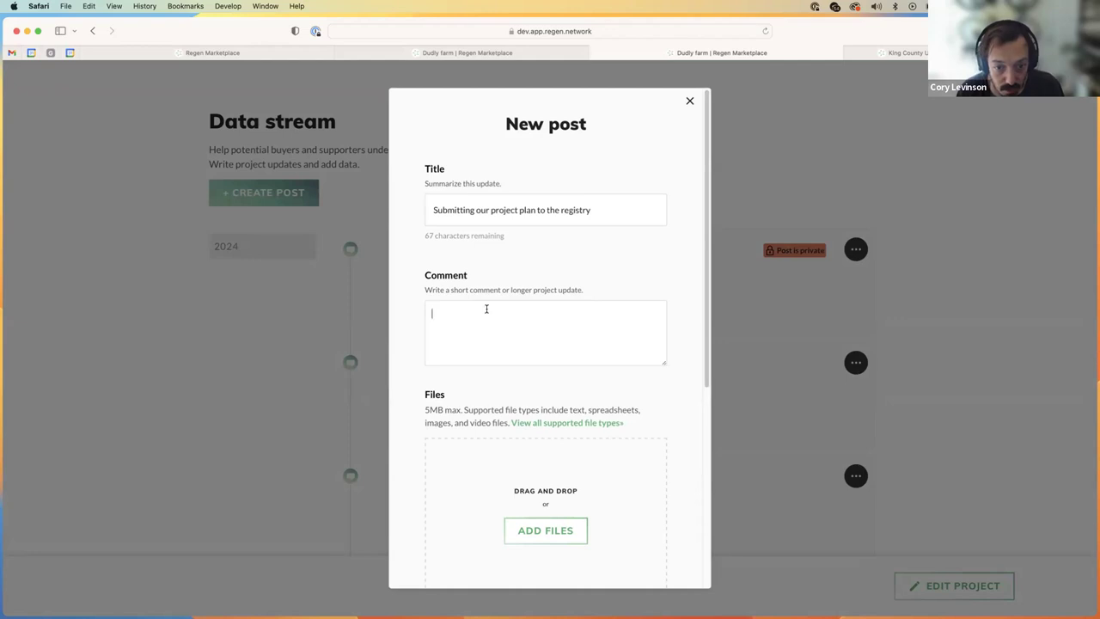
text(We're excited that our project plan has now been finalized. We're )
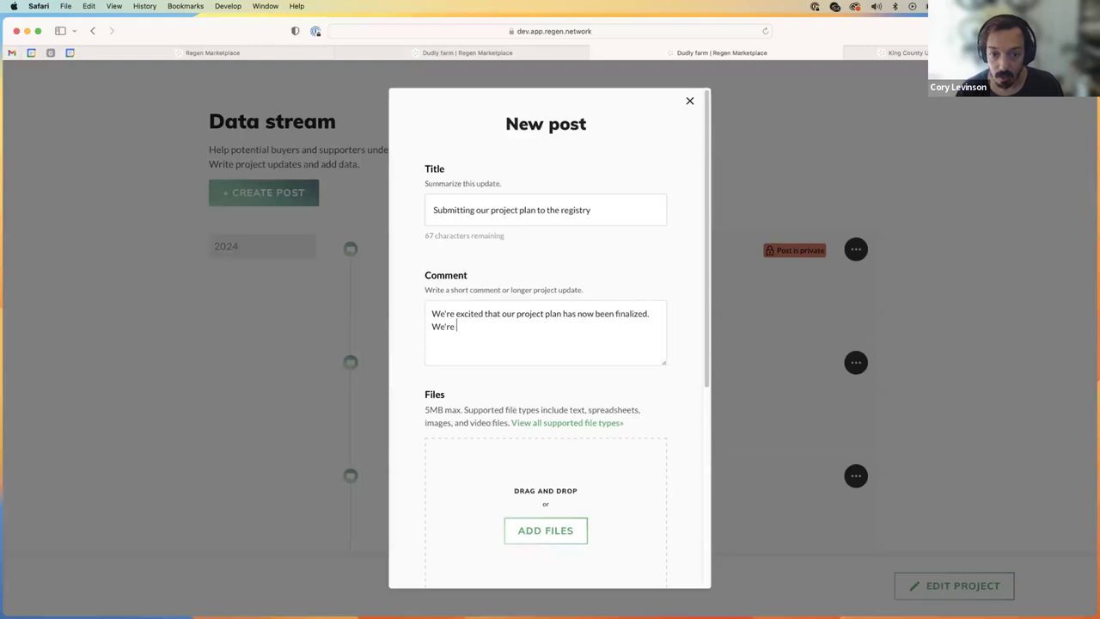
text(attaching it here in this )
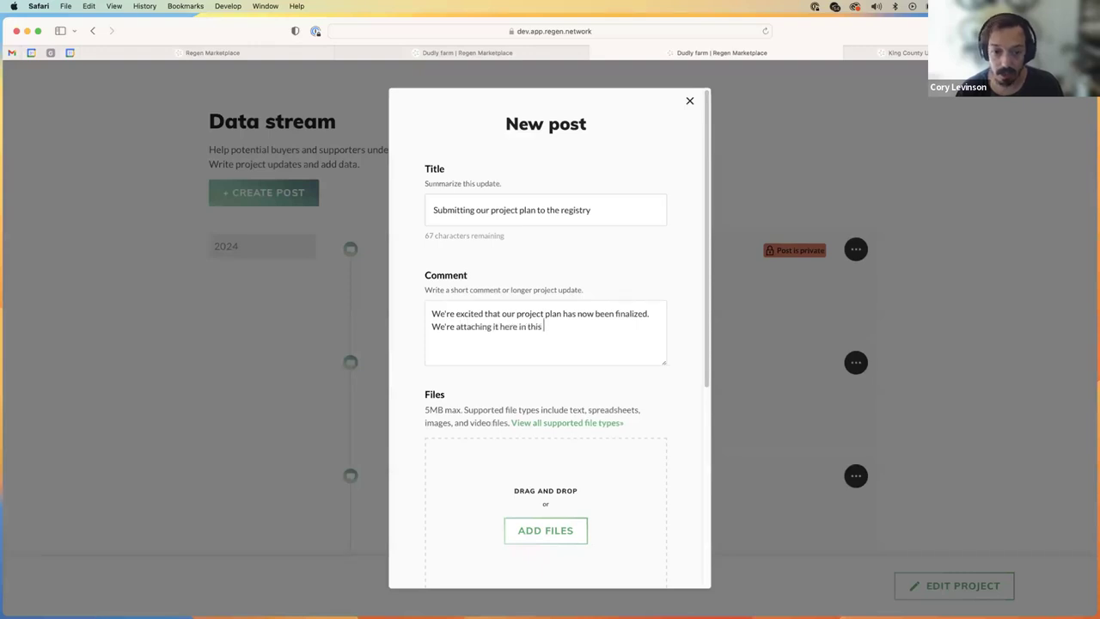
text(data post for )
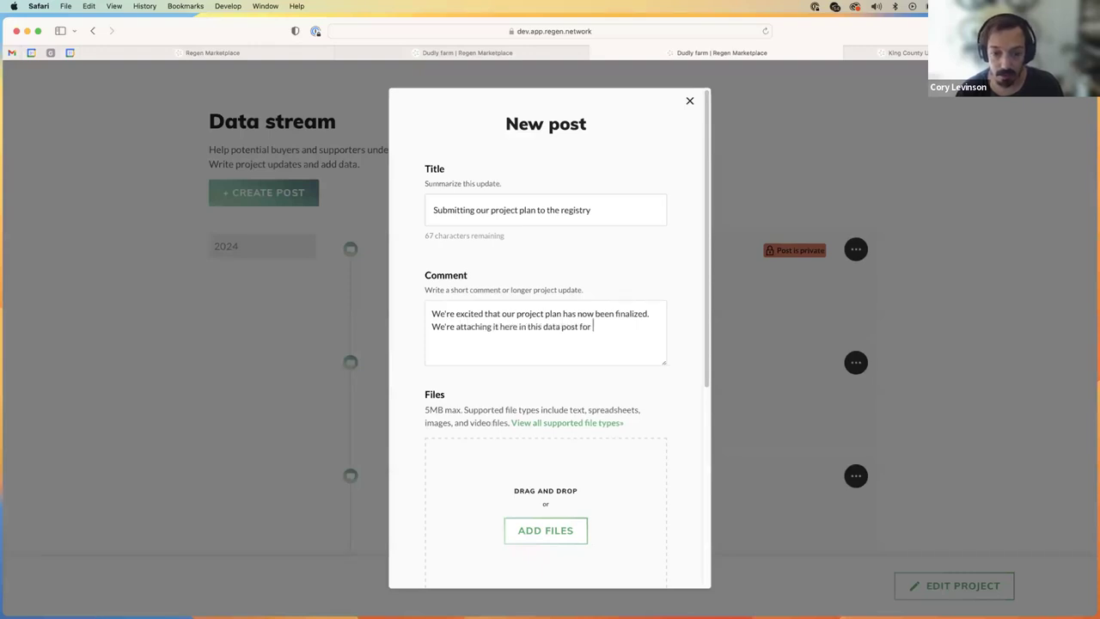
text(our communit)
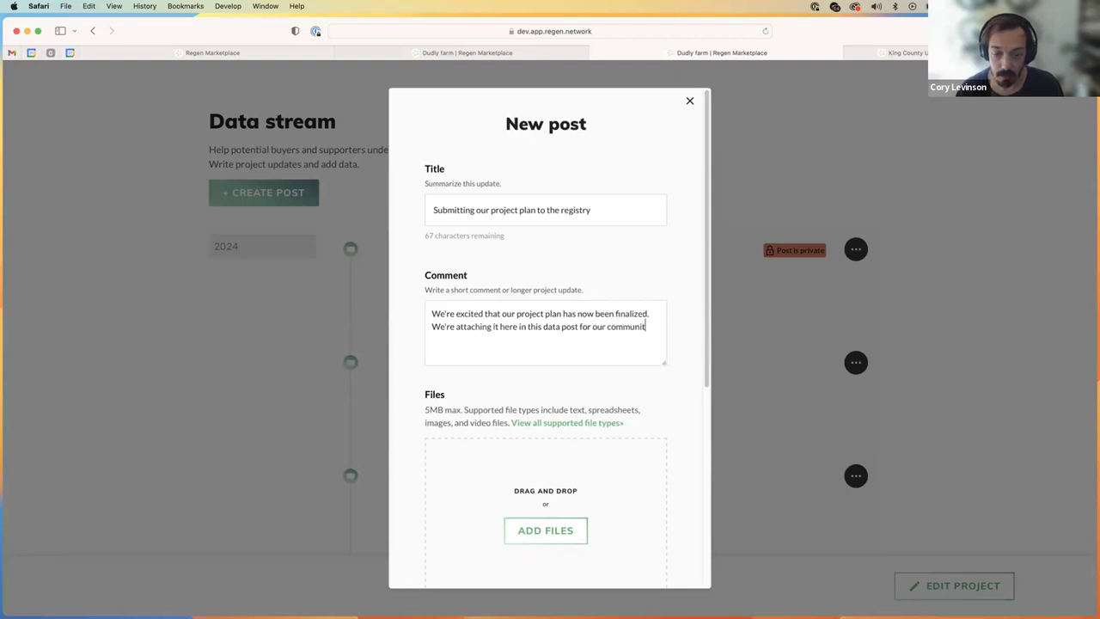
text(y to see.)
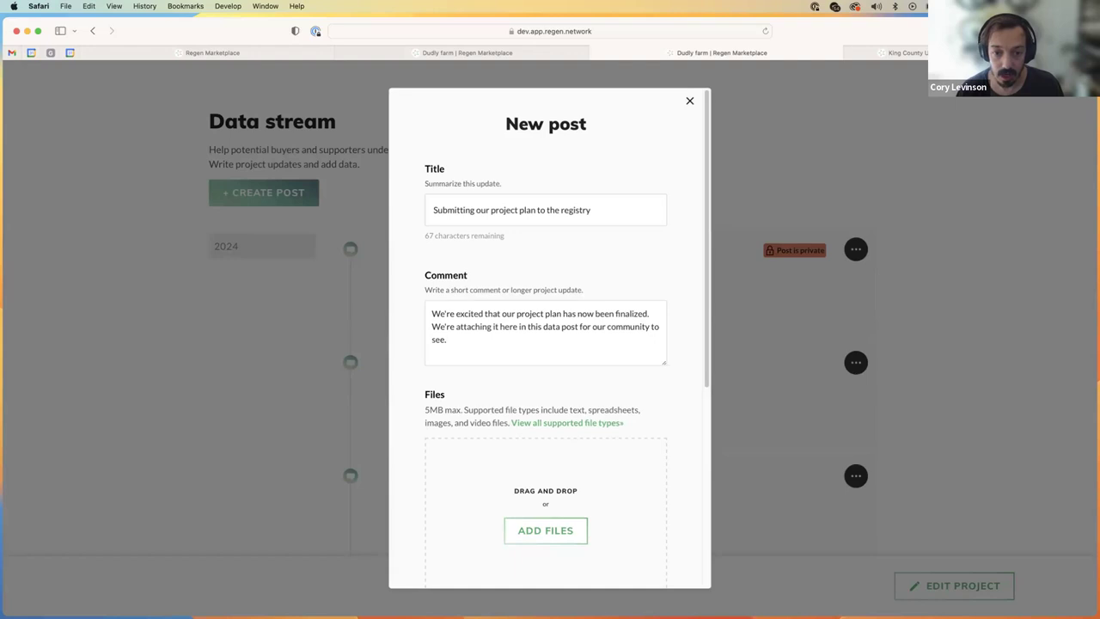
key(Return)
text(Excited for )
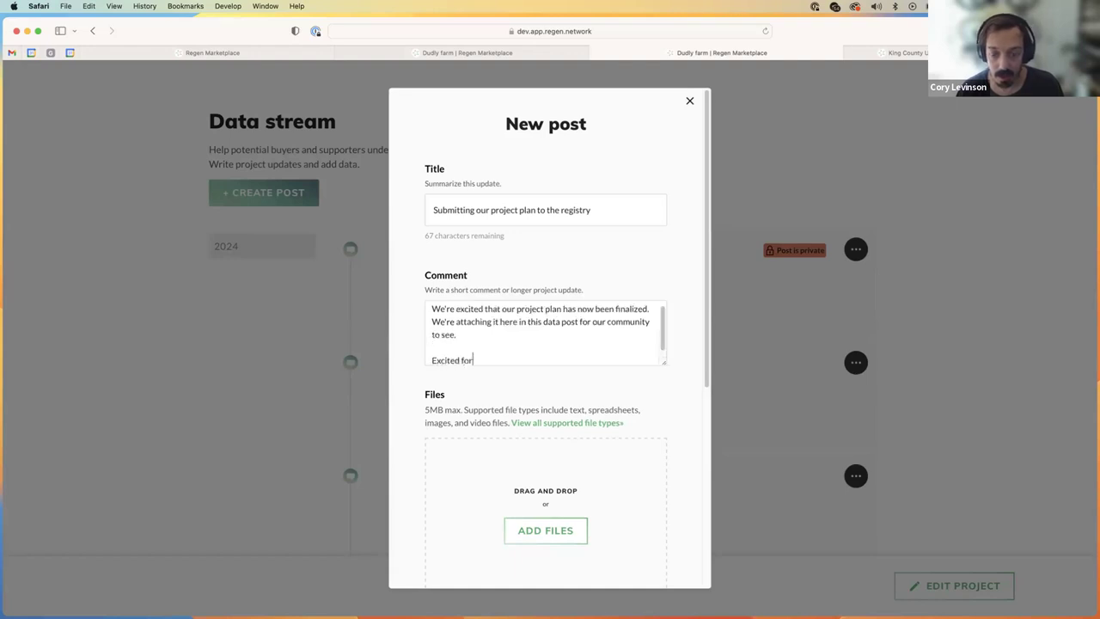
text(the work to come!)
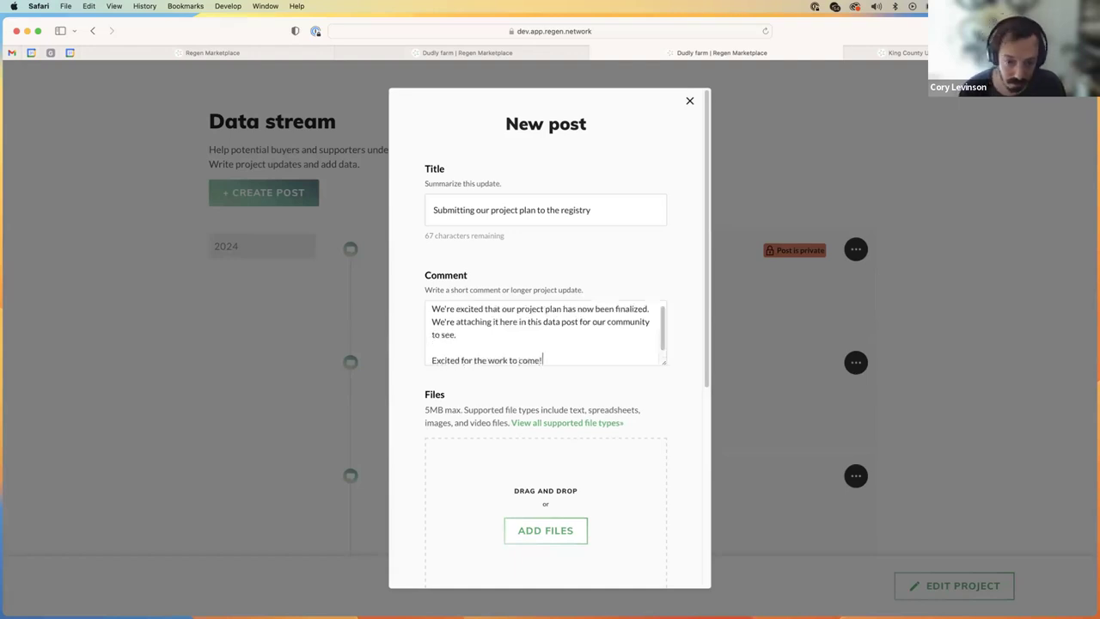
scroll(550, 417, down, 3)
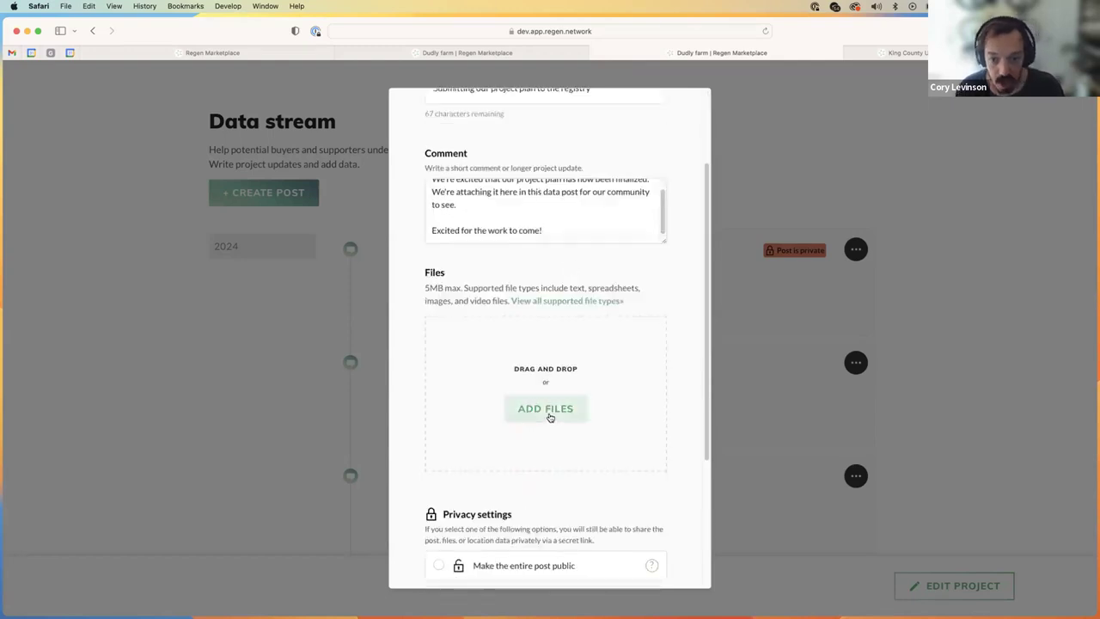
click(550, 411)
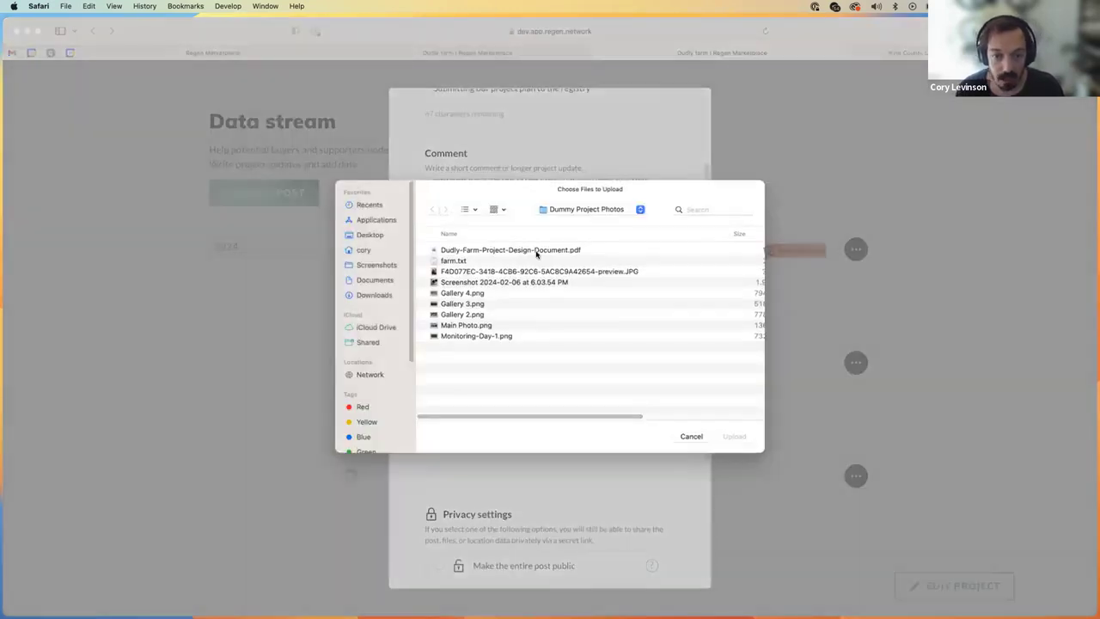
Step: Upload Dudly-Farm-Project-Design-Document.pdf to the post with 'No specific location' kept
click(536, 251)
key(Return)
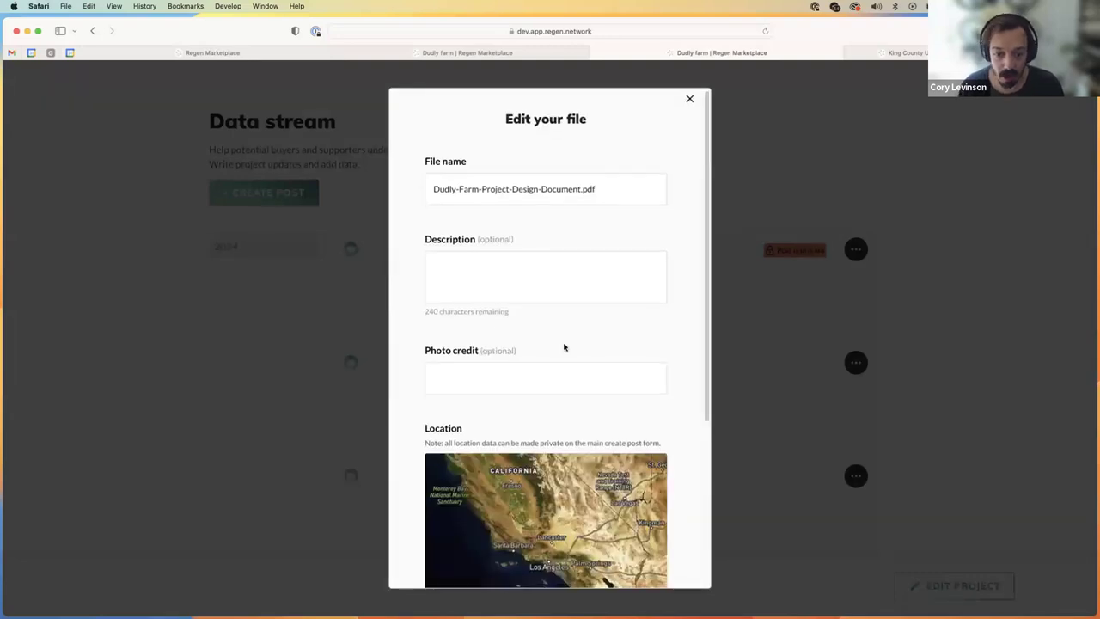
scroll(563, 347, down, 3)
scroll(664, 308, up, 3)
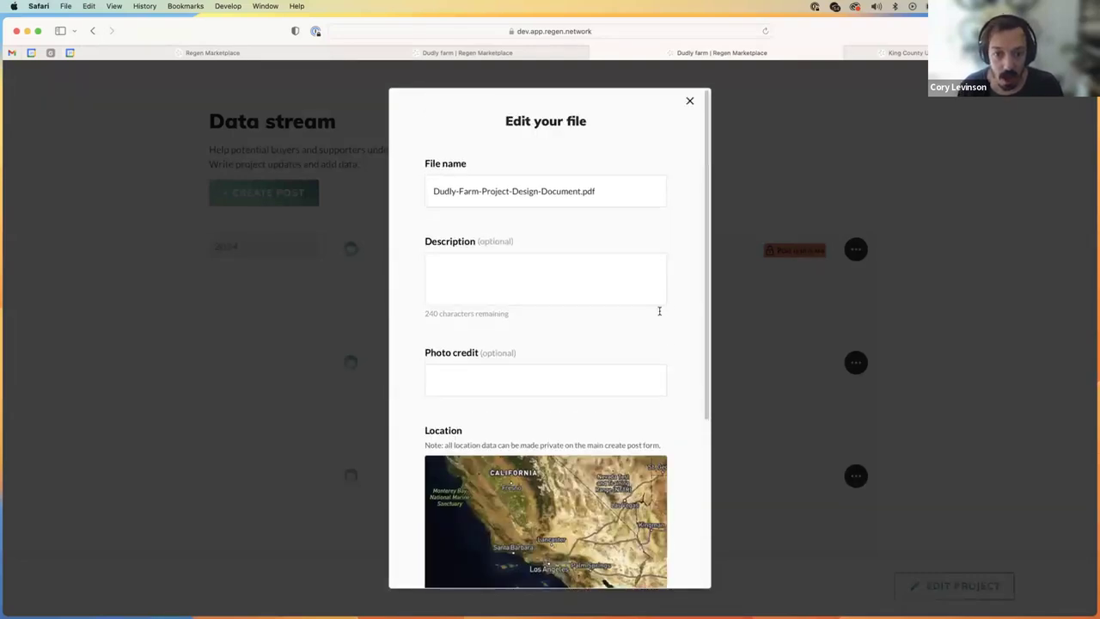
scroll(663, 310, down, 5)
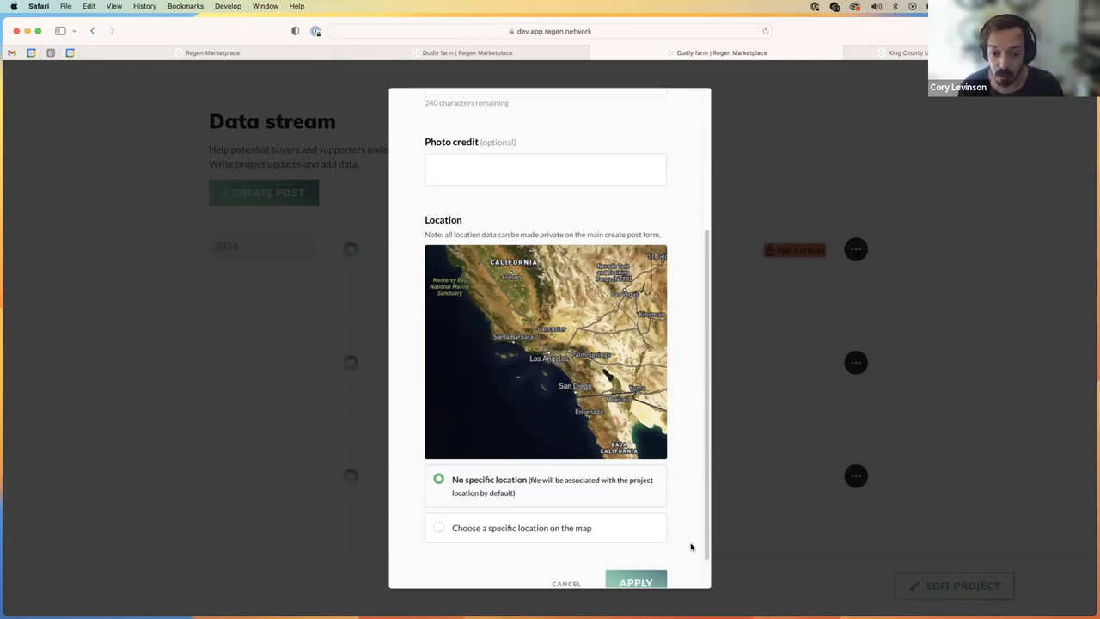
scroll(690, 548, down, 2)
click(637, 543)
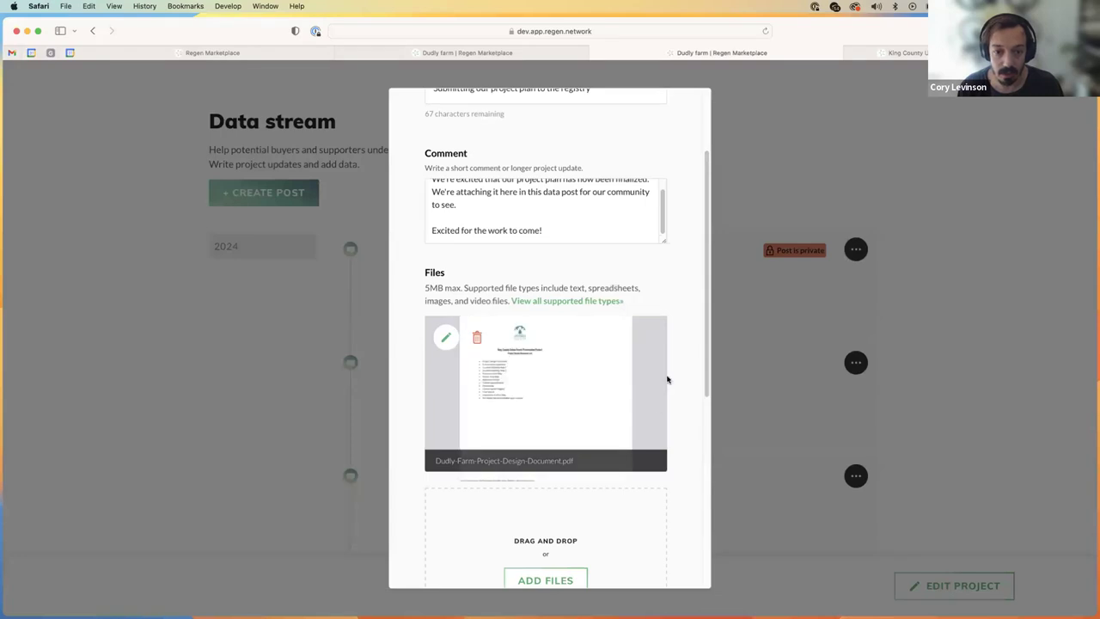
scroll(683, 454, down, 3)
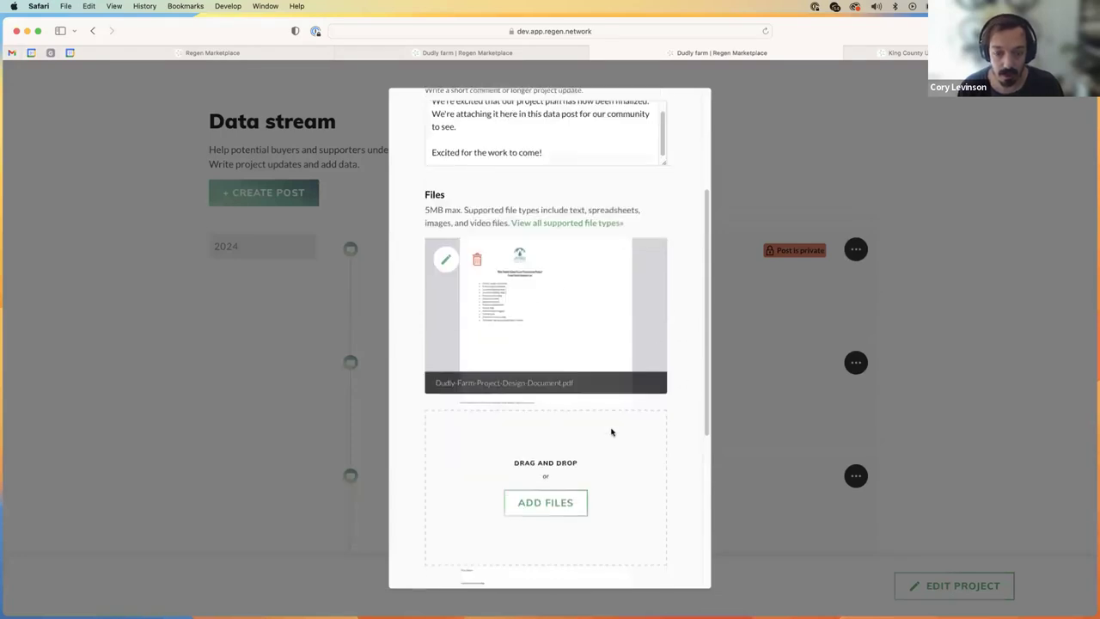
scroll(667, 432, down, 3)
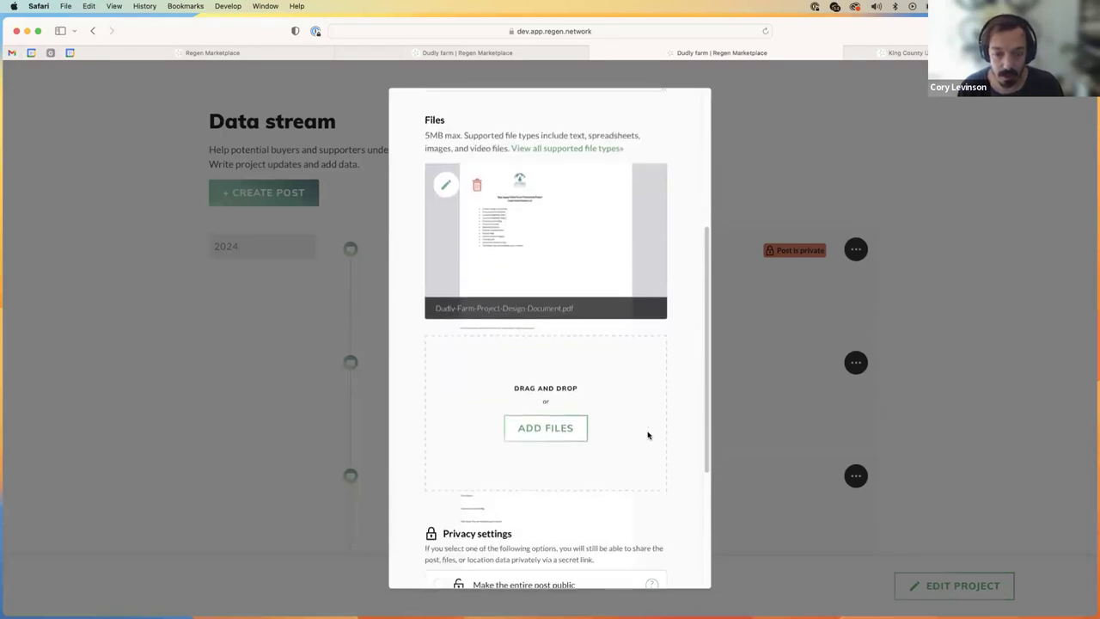
click(559, 435)
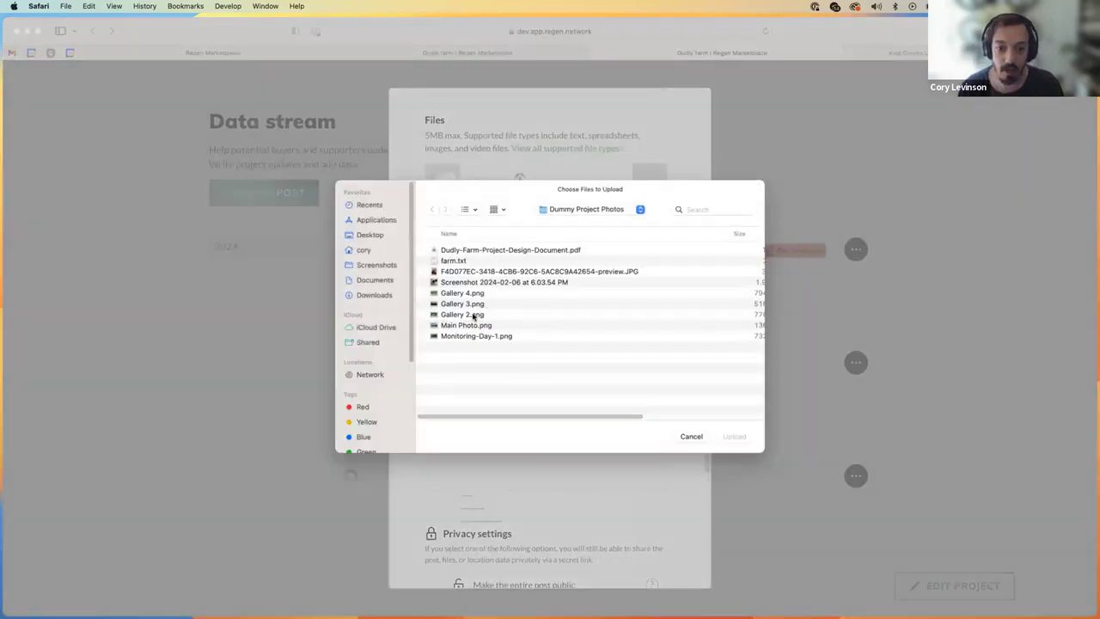
Step: Find Monitoring-Day-1.png among the photos and upload it to the post
click(474, 316)
key(space)
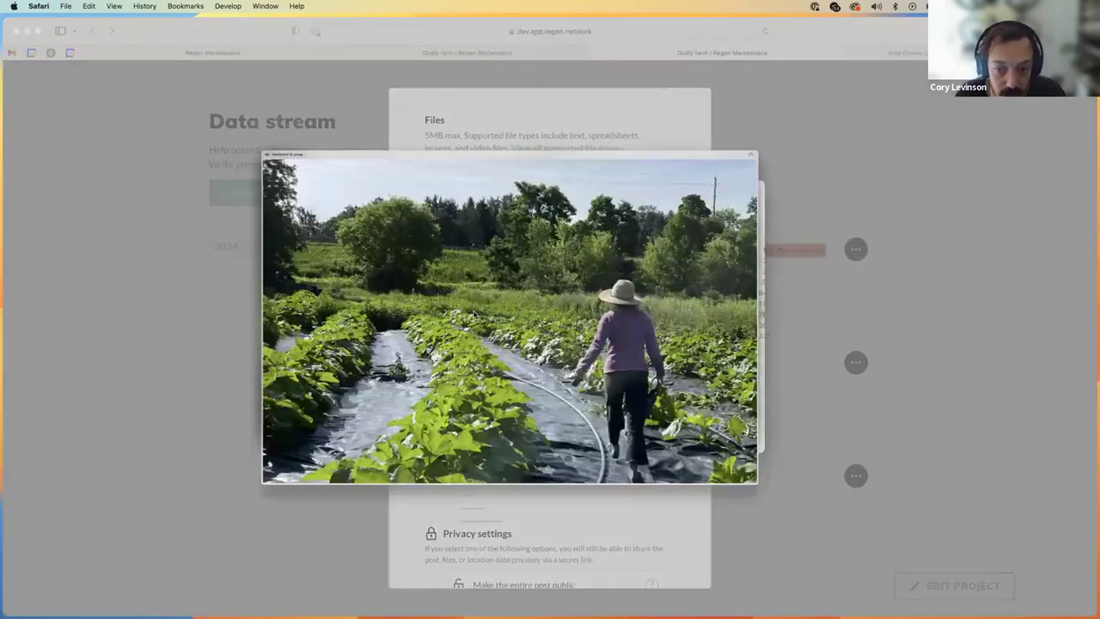
key(space)
click(478, 337)
key(space)
key(space)
double_click(479, 336)
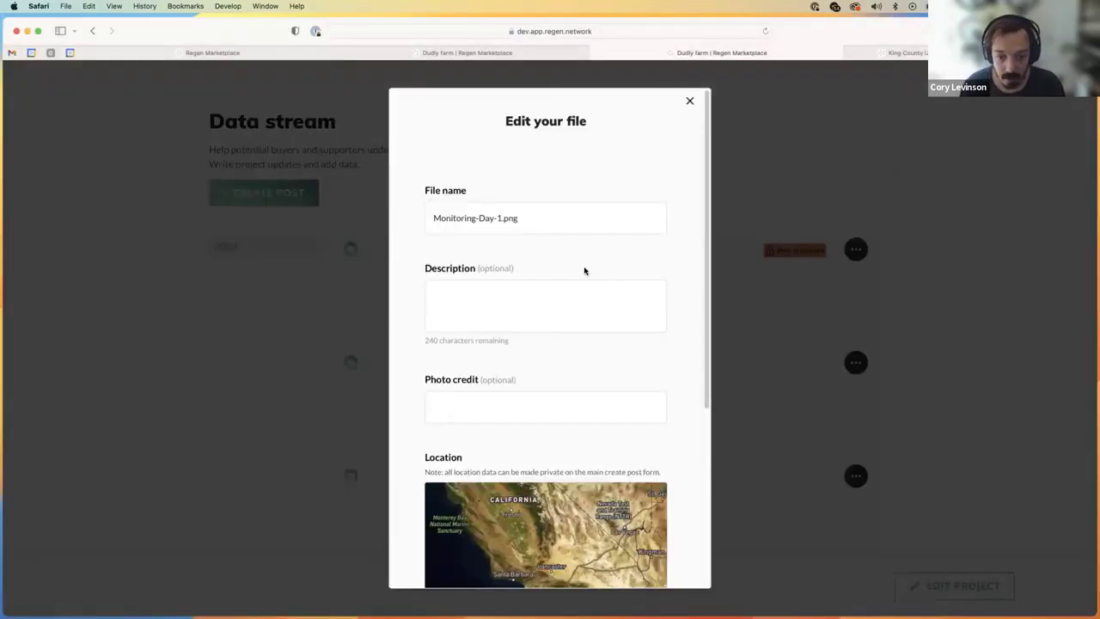
Step: Pin the photo to a specific map spot near the Franklin Canyon reservoir and apply
scroll(667, 444, down, 5)
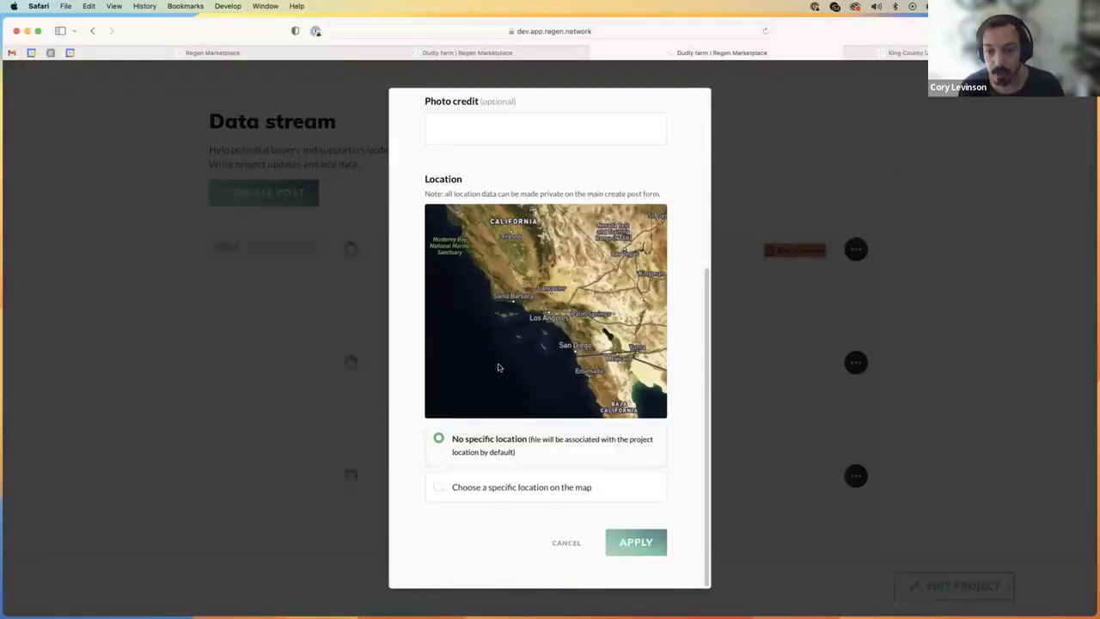
click(440, 487)
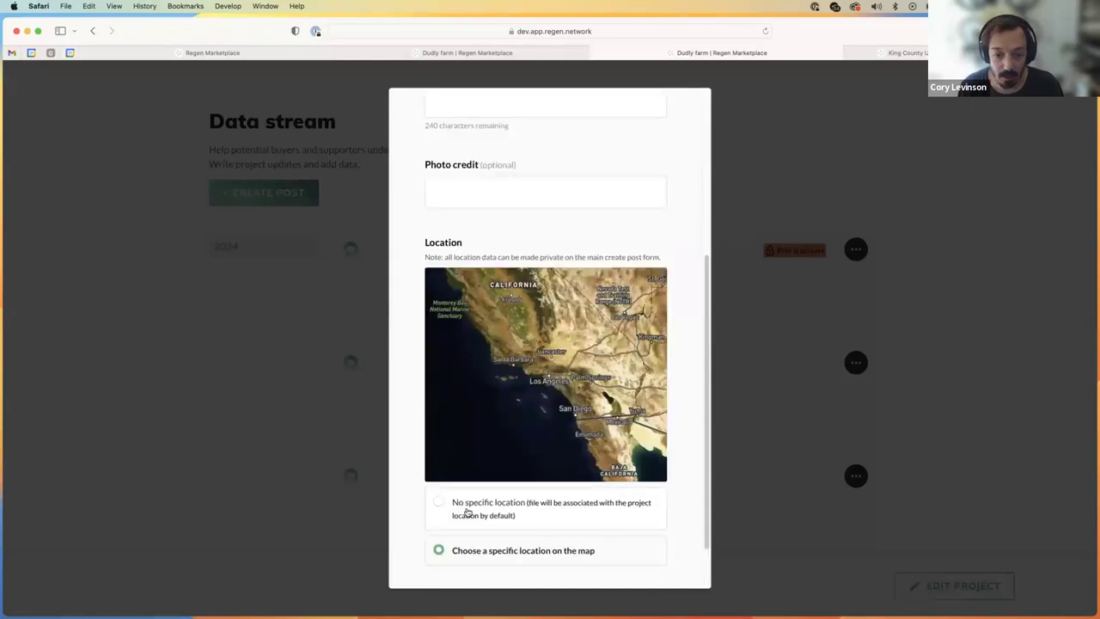
scroll(548, 372, up, 5)
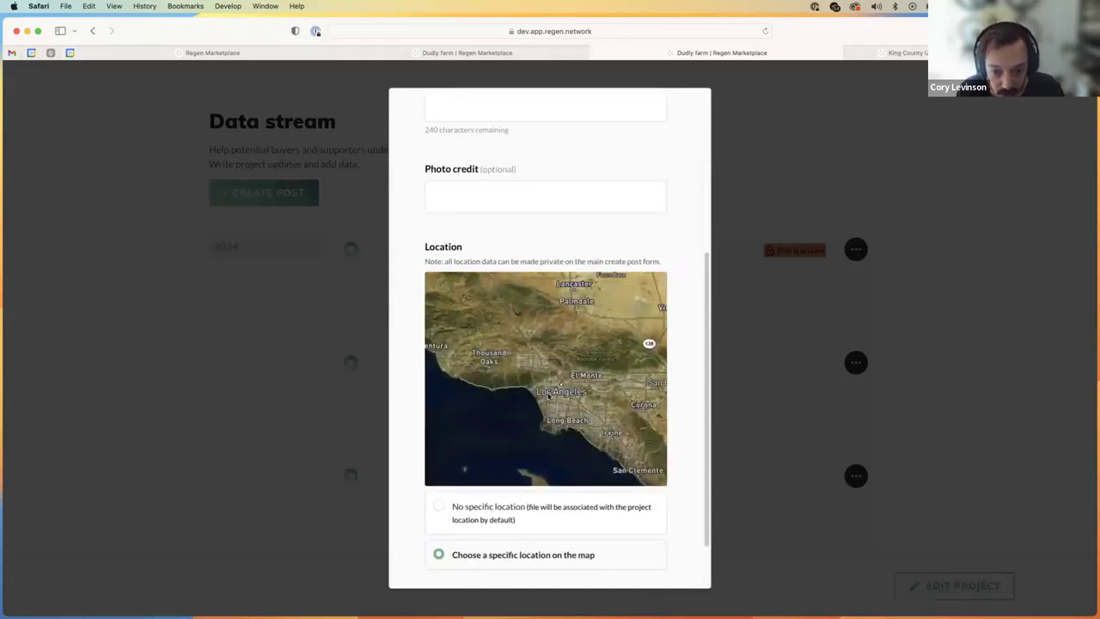
scroll(683, 477, down, 3)
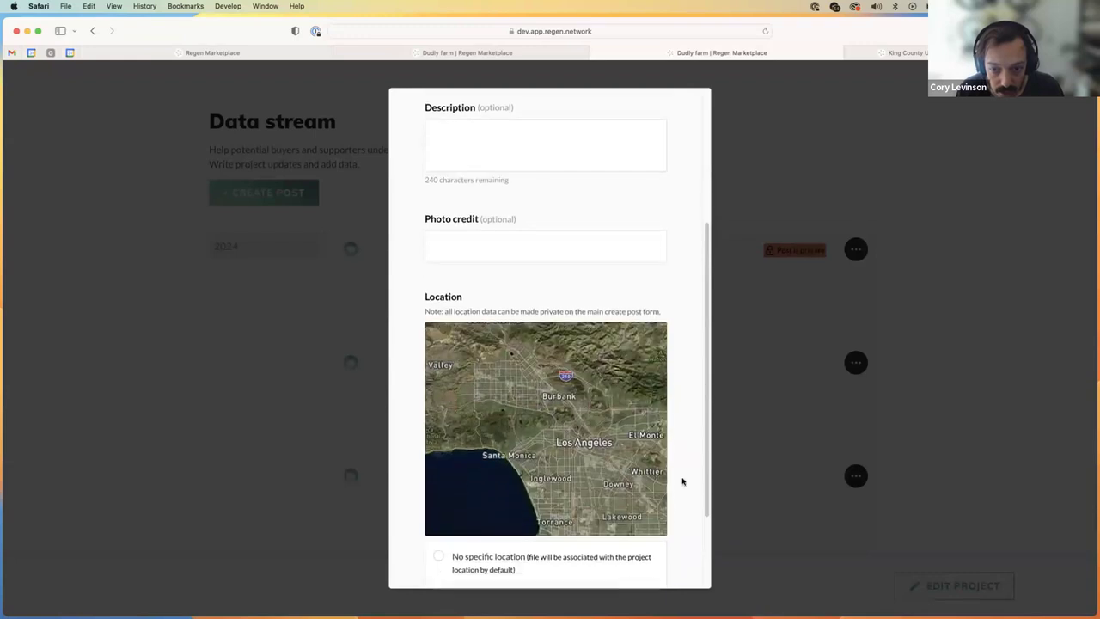
scroll(557, 342, up, 2)
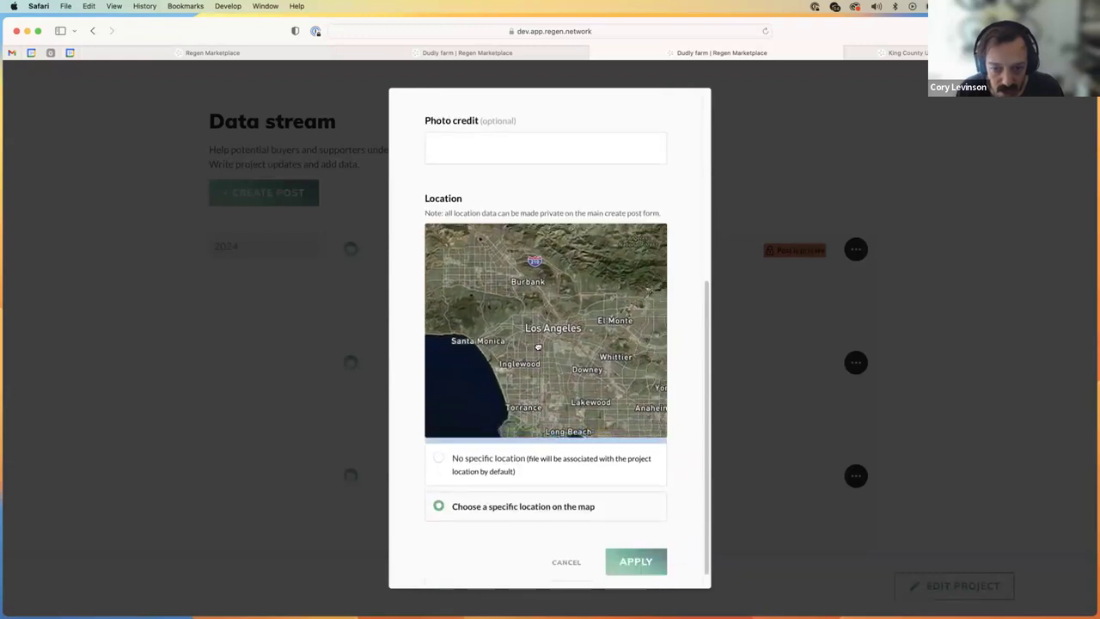
drag(474, 285, 502, 307)
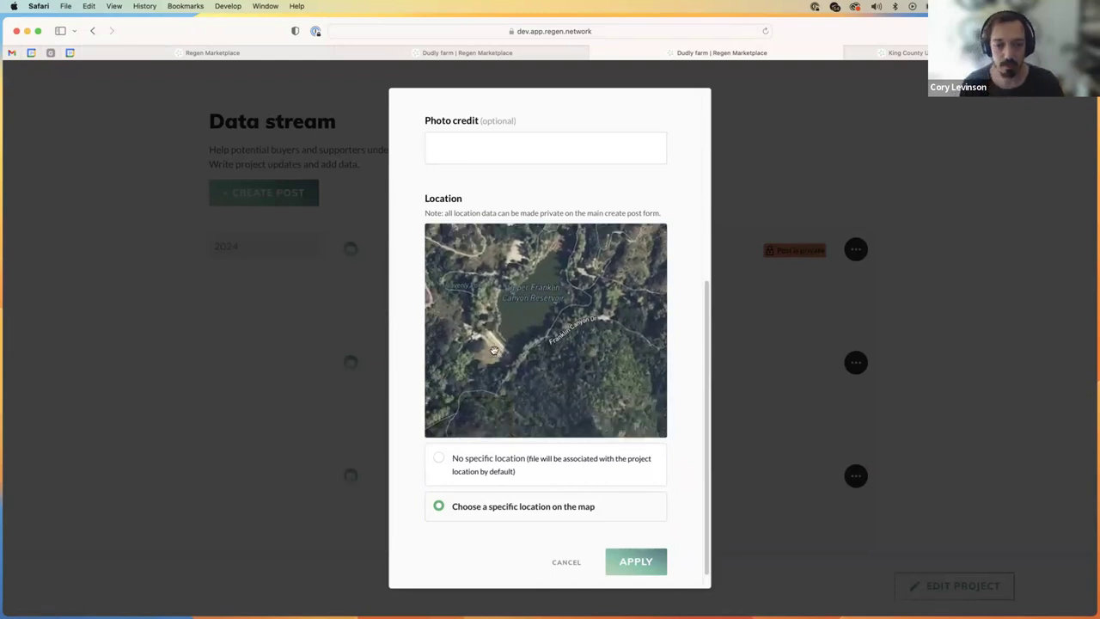
scroll(550, 344, up, 5)
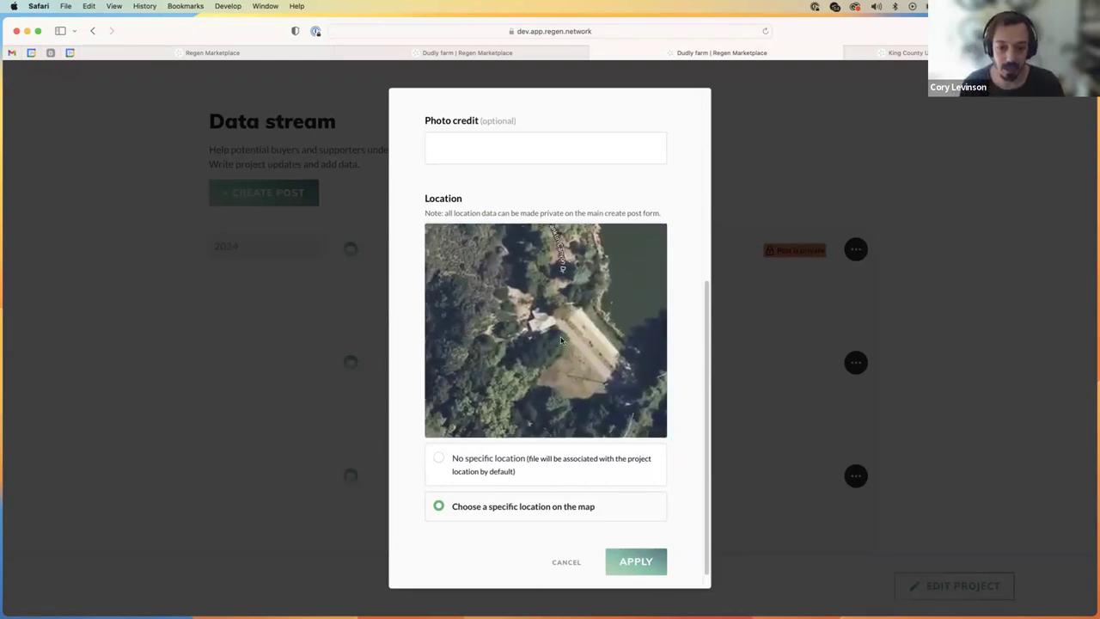
drag(561, 341, 561, 359)
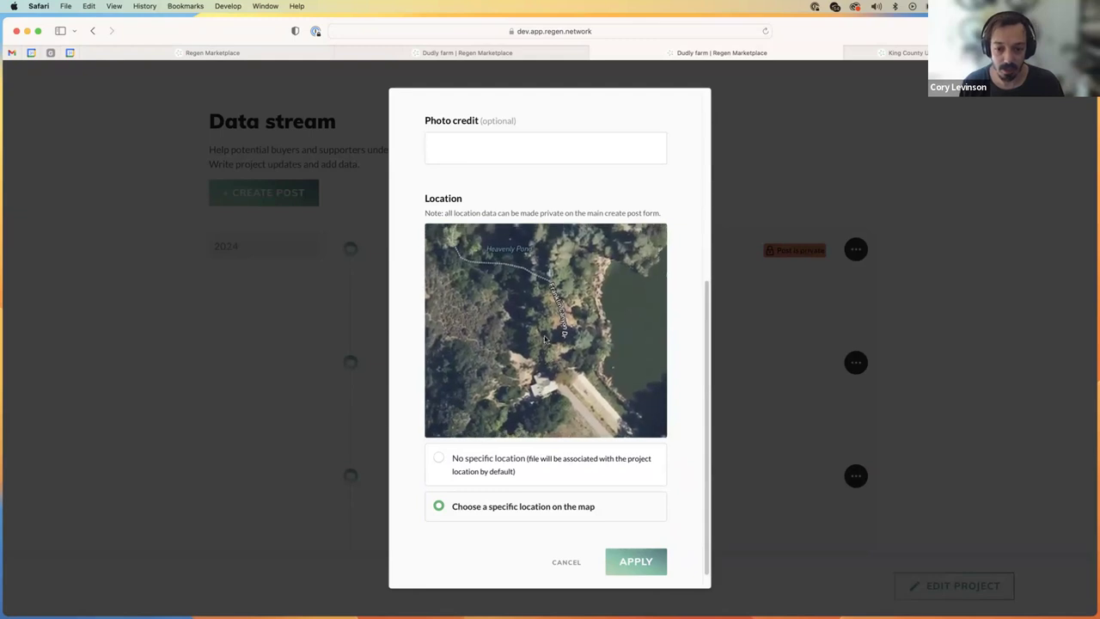
click(634, 564)
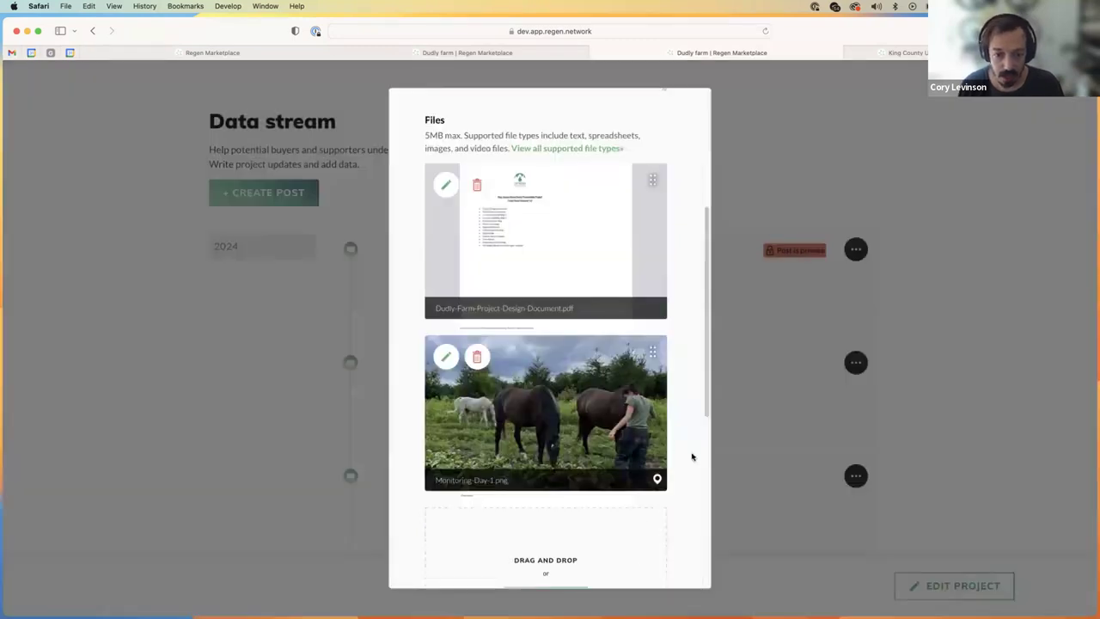
Step: Set the privacy to 'Make the entire post public' and publish the post
scroll(679, 473, down, 5)
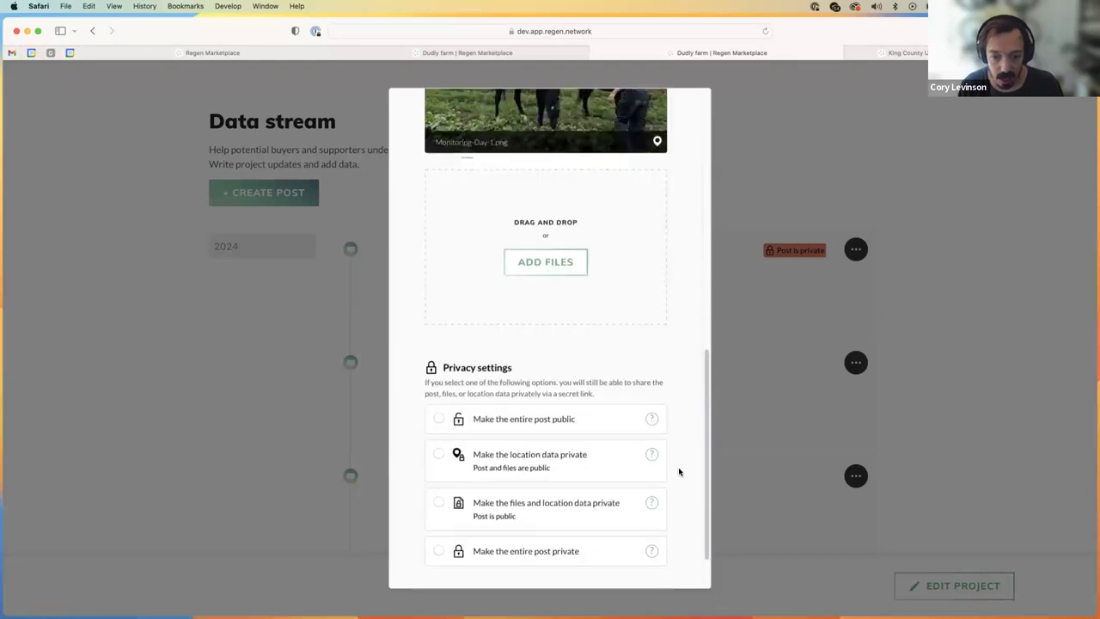
scroll(679, 471, down, 2)
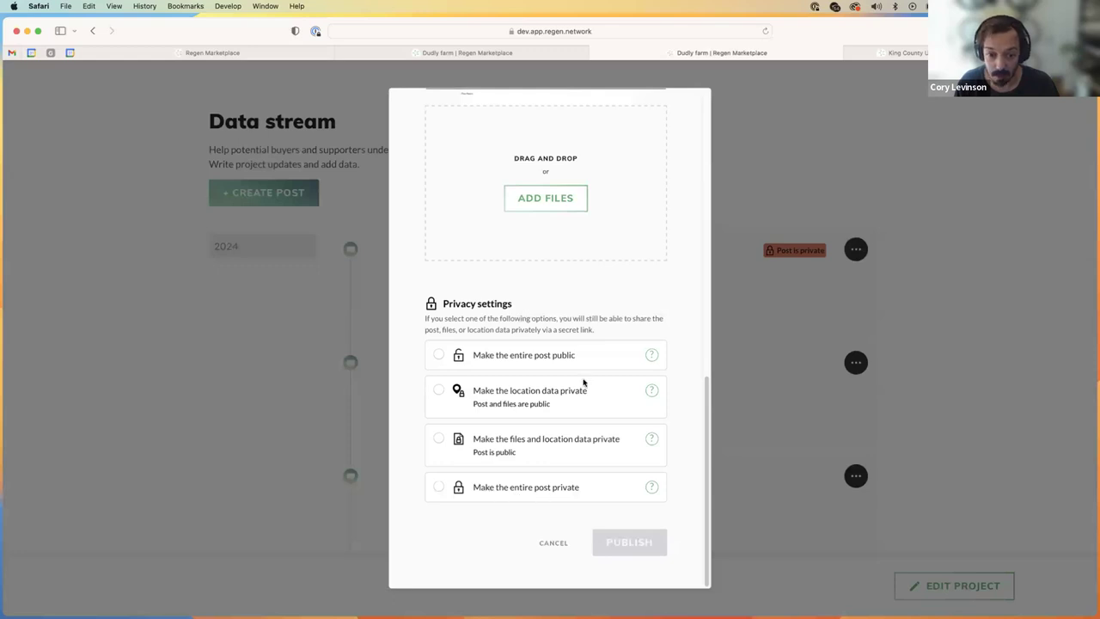
click(509, 358)
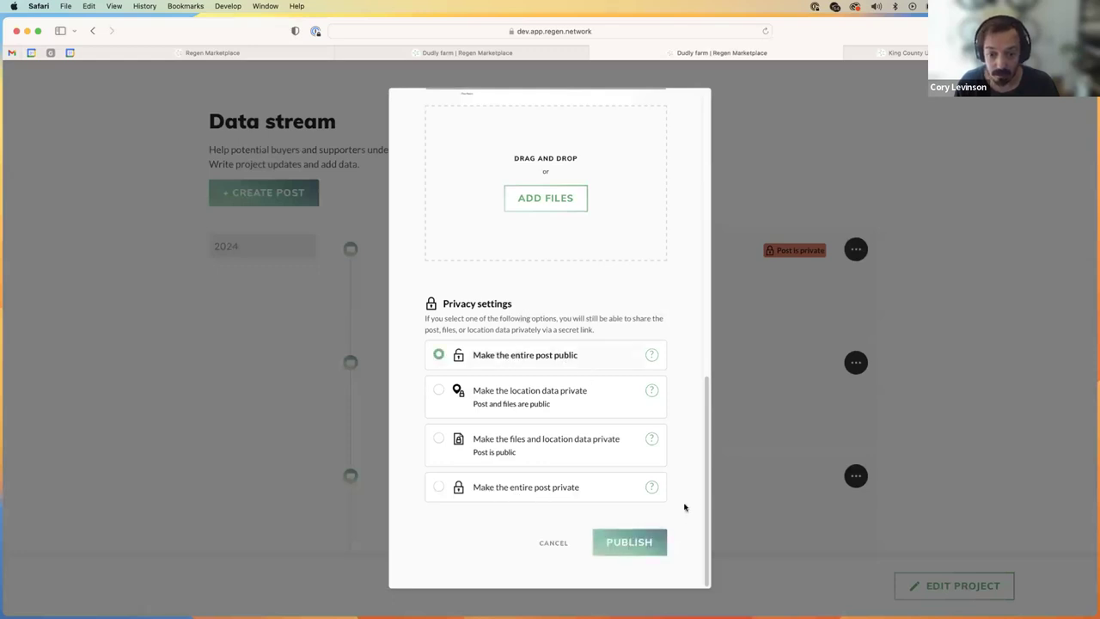
click(630, 543)
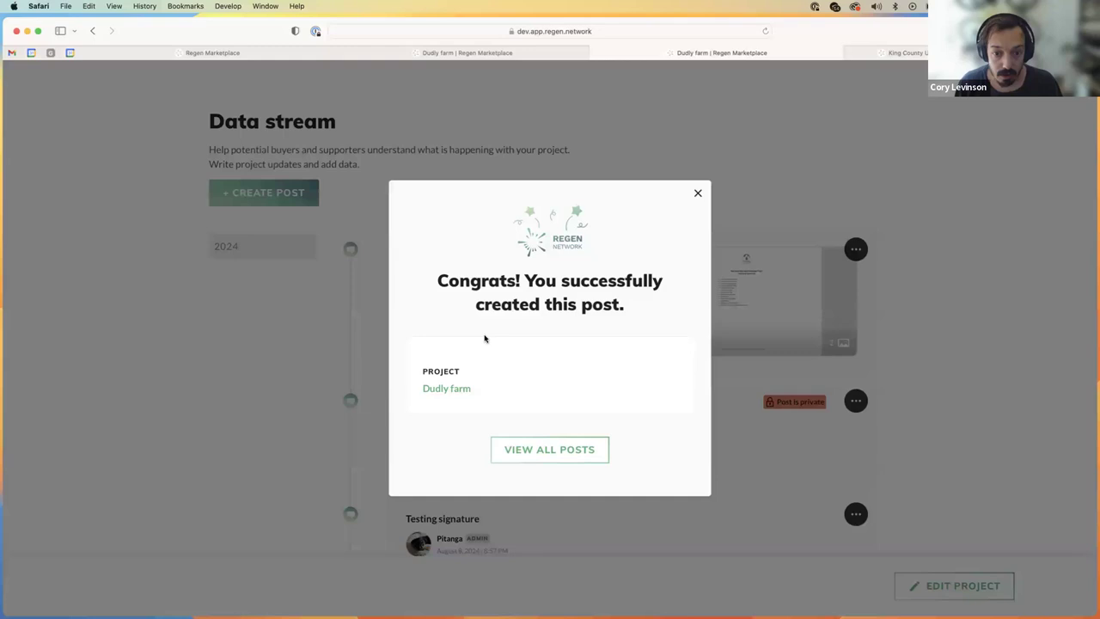
Step: Open the 'Submitting our project plan to the registry' post and preview the horse photo on its map
click(583, 455)
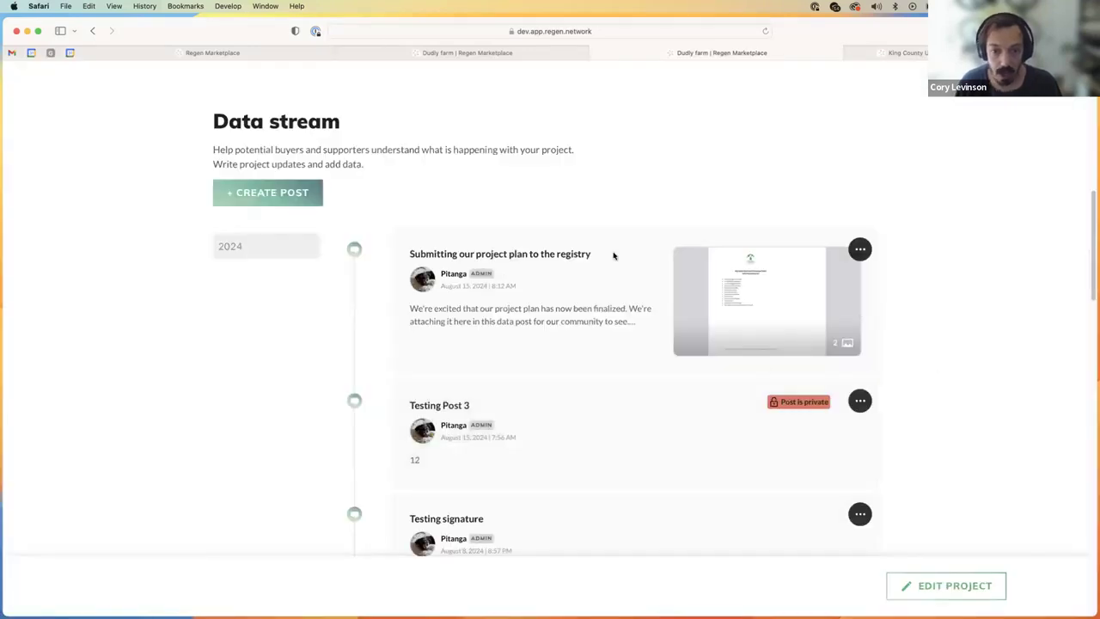
click(571, 277)
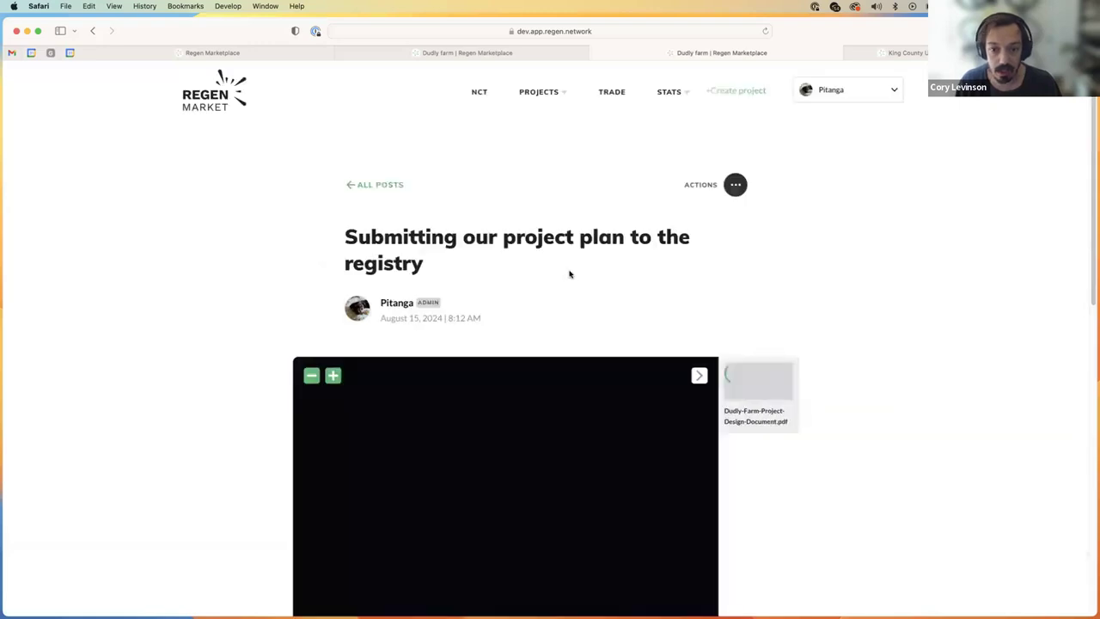
scroll(886, 376, down, 2)
scroll(885, 373, down, 2)
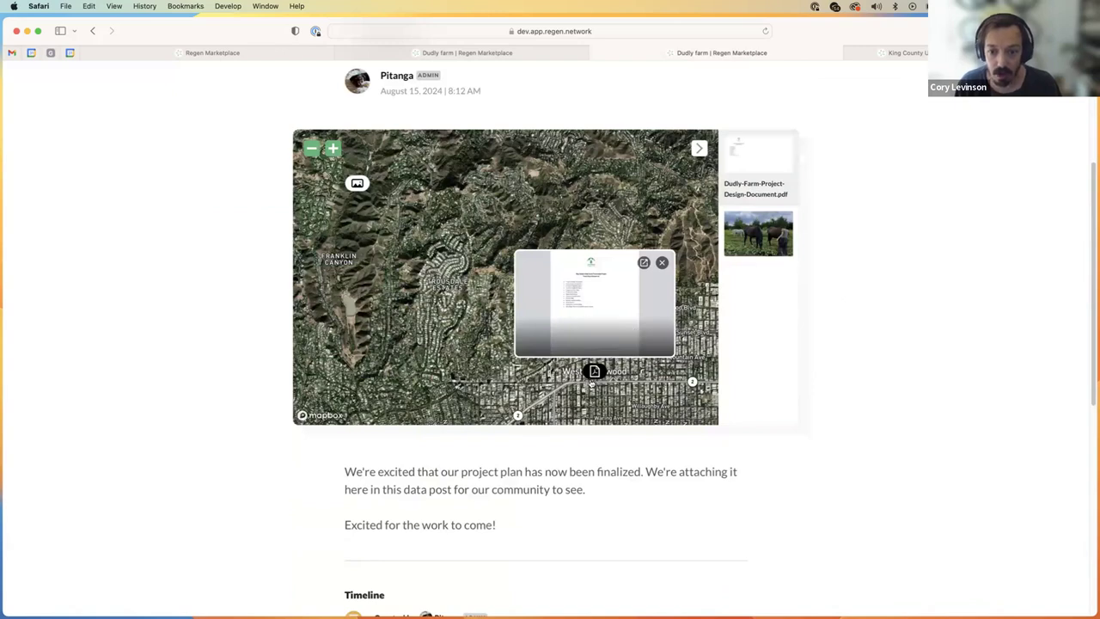
mouse_move(591, 384)
mouse_down()
mouse_move(583, 394)
mouse_move(563, 375)
mouse_move(584, 386)
mouse_up()
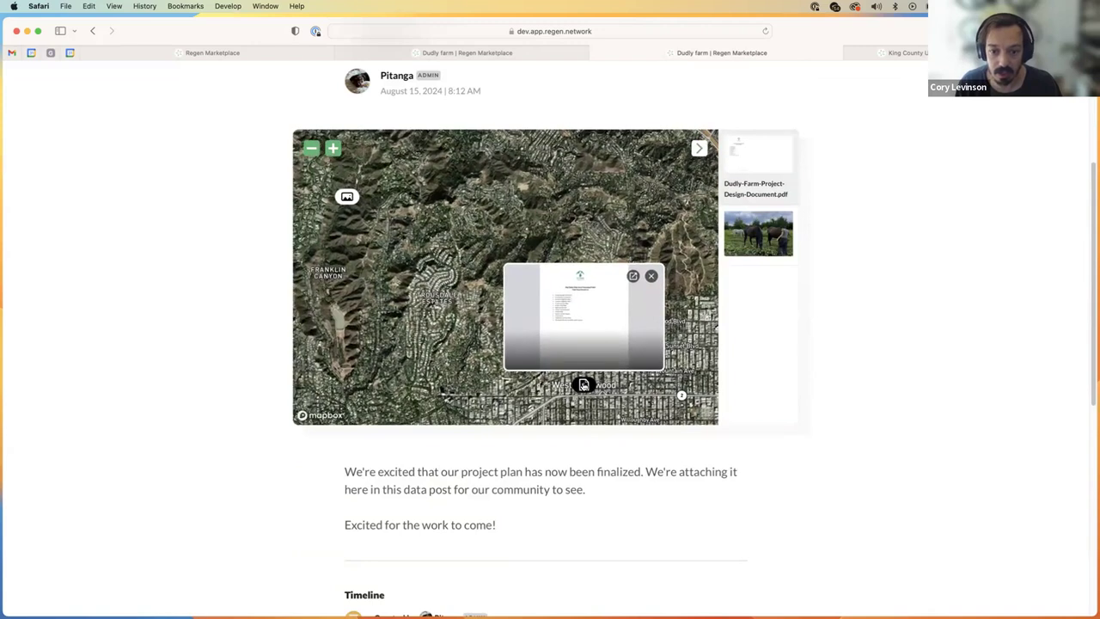
click(746, 237)
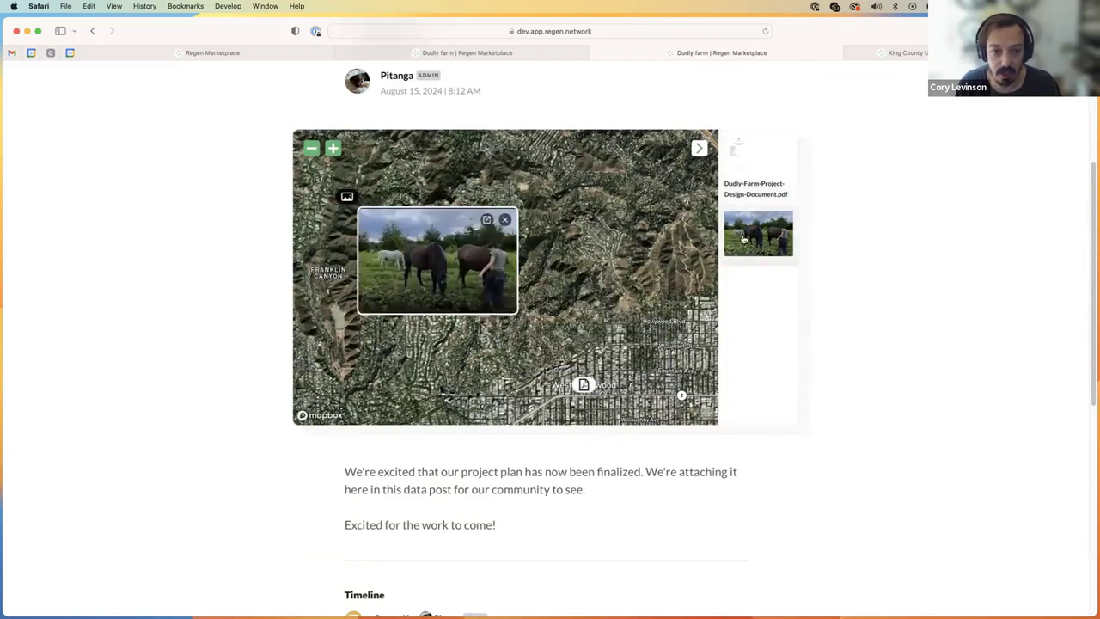
scroll(535, 346, up, 3)
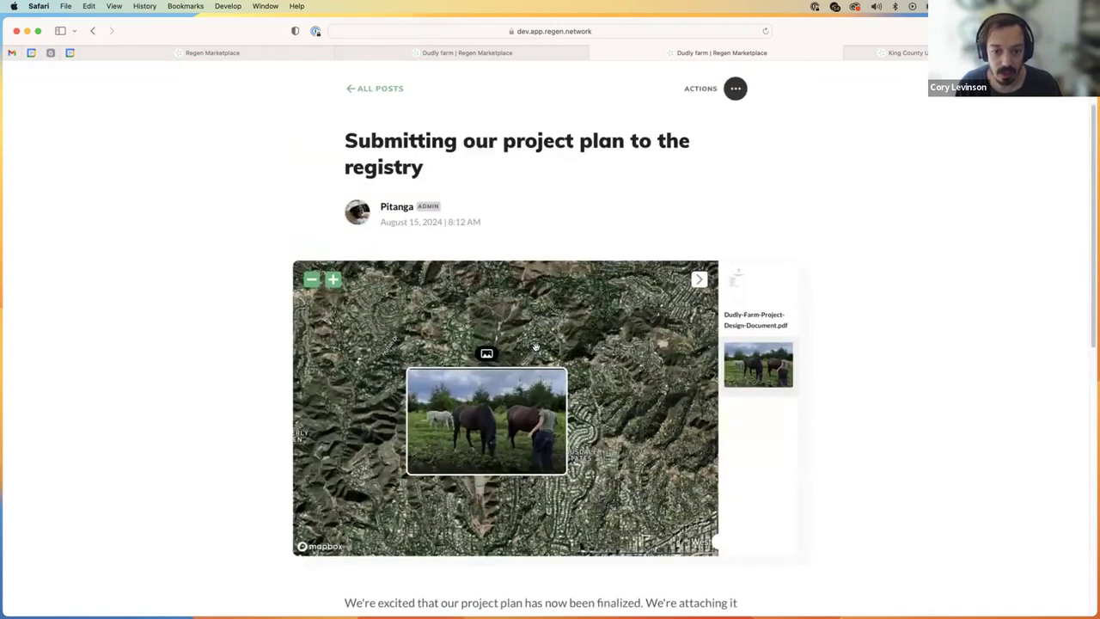
scroll(516, 344, down, 3)
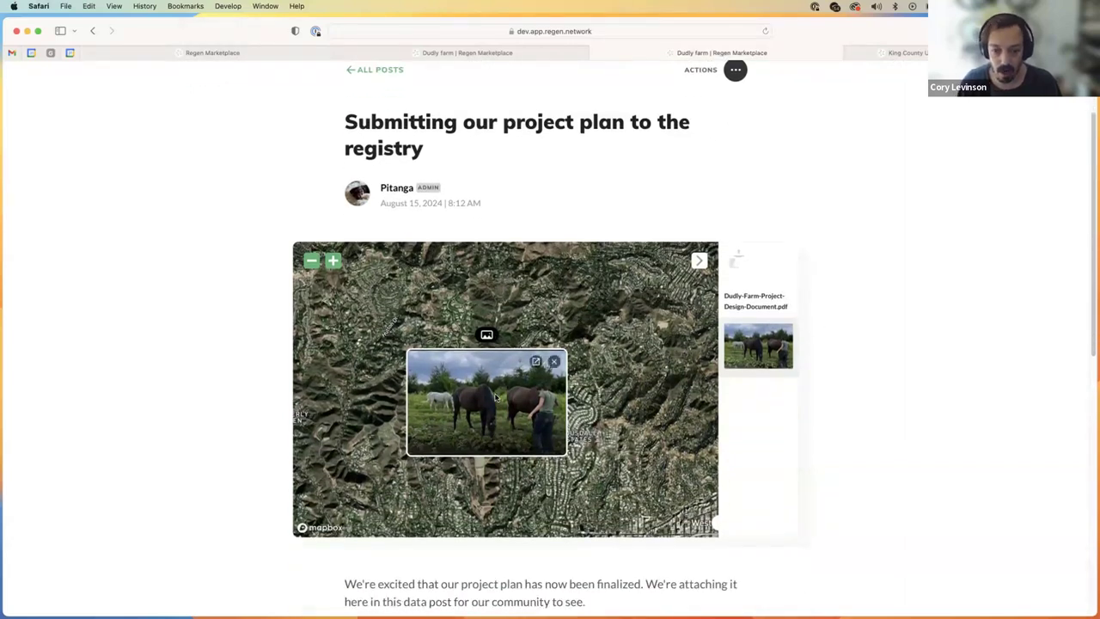
Step: Toggle the file list, pan the map, and zoom it out one level
click(700, 262)
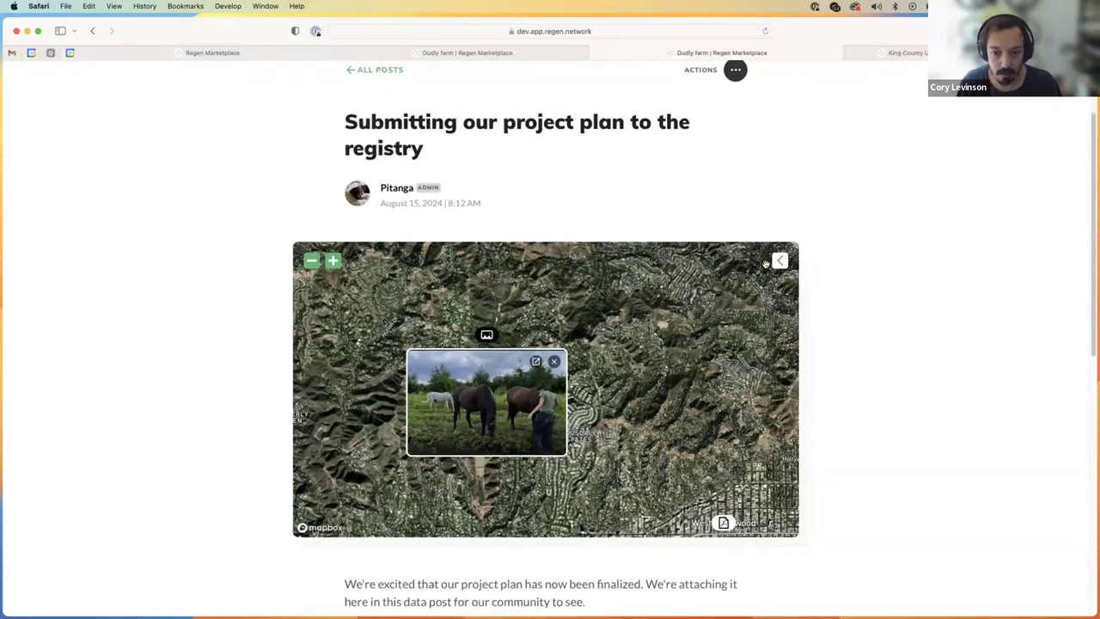
click(781, 261)
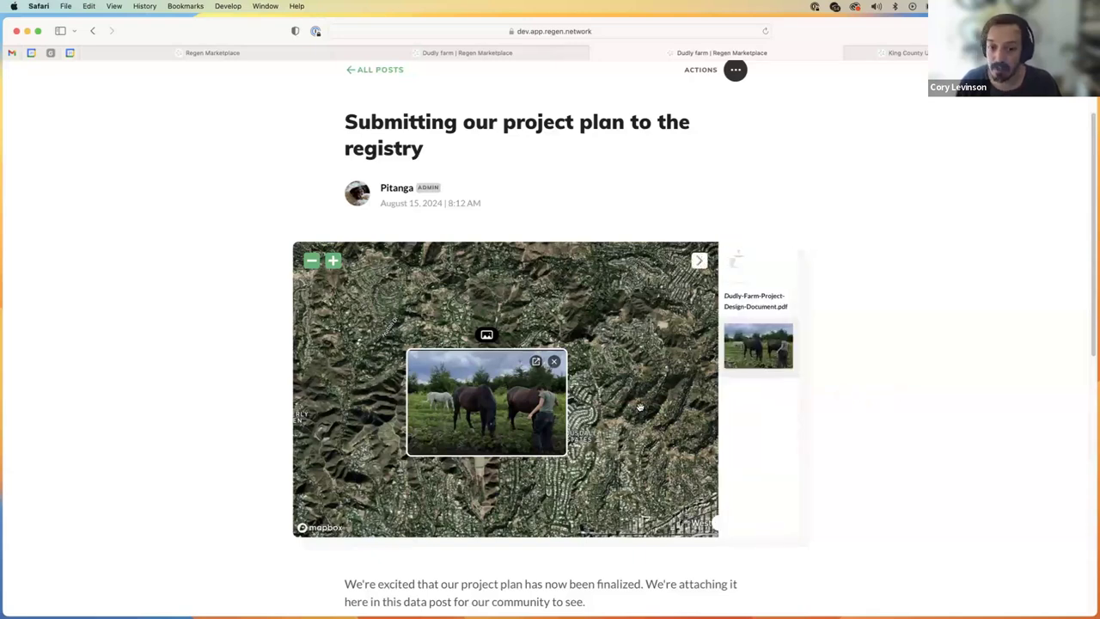
drag(635, 411, 554, 336)
scroll(569, 385, down, 1)
scroll(559, 385, up, 1)
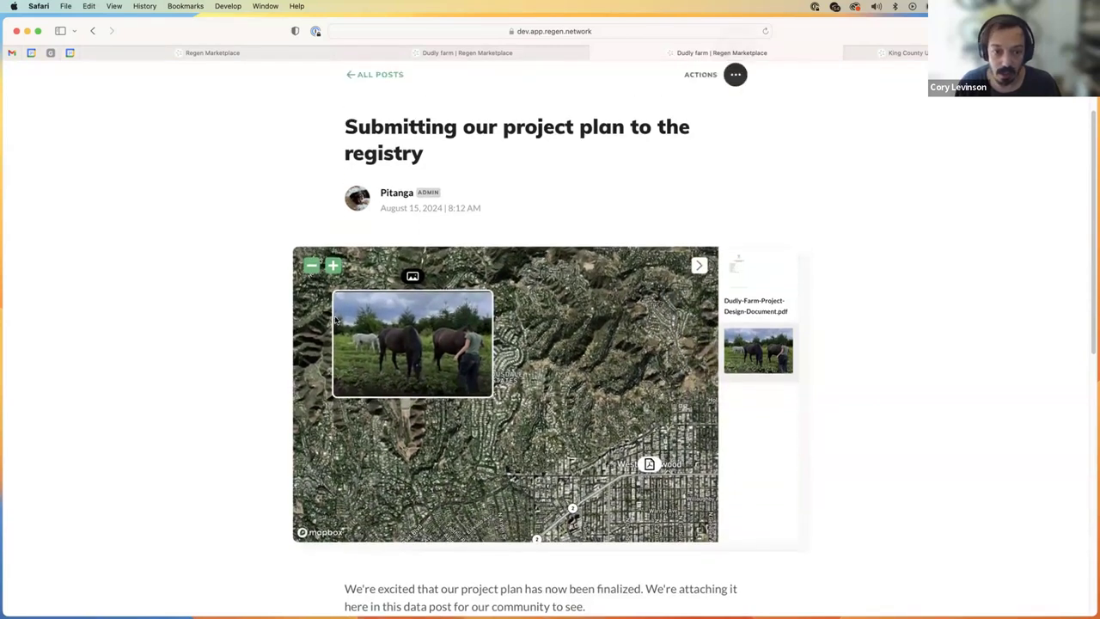
click(311, 266)
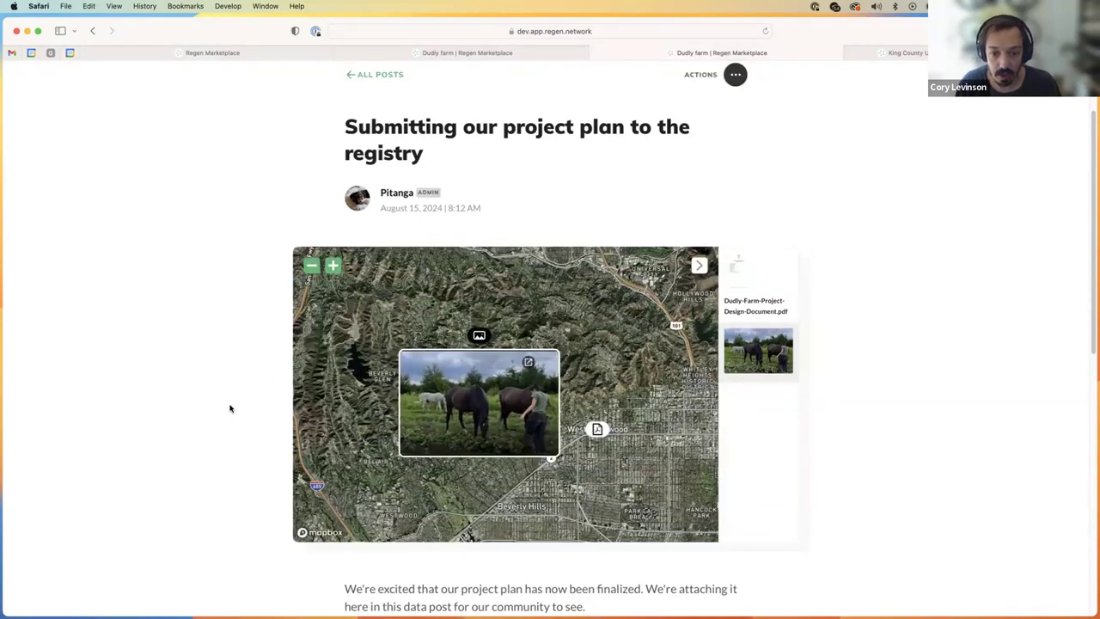
scroll(416, 435, down, 5)
scroll(464, 478, down, 2)
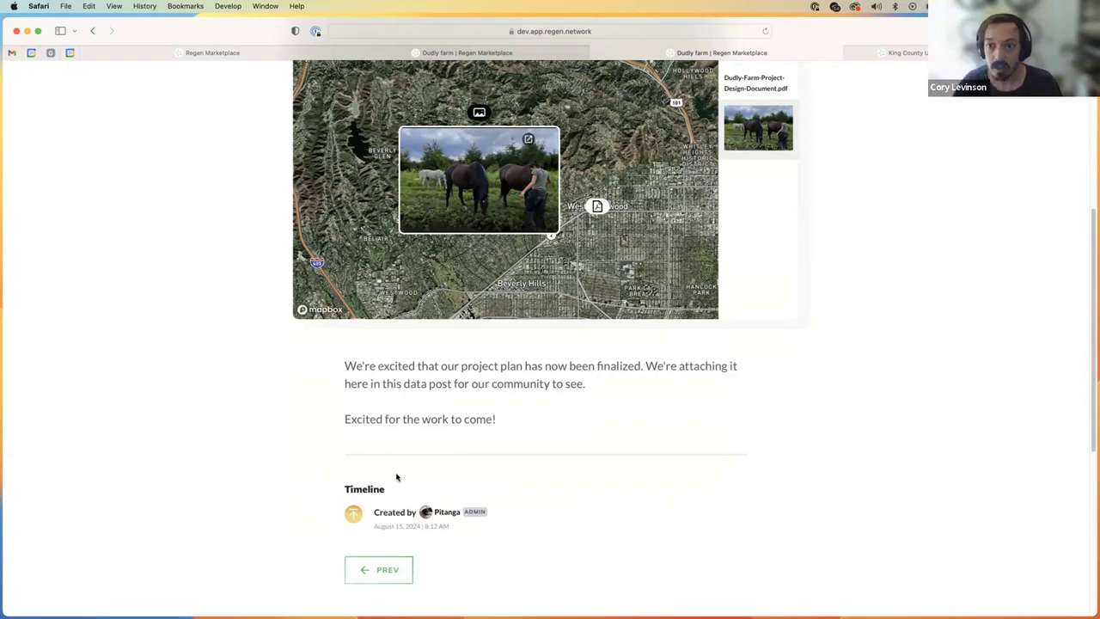
scroll(926, 407, up, 8)
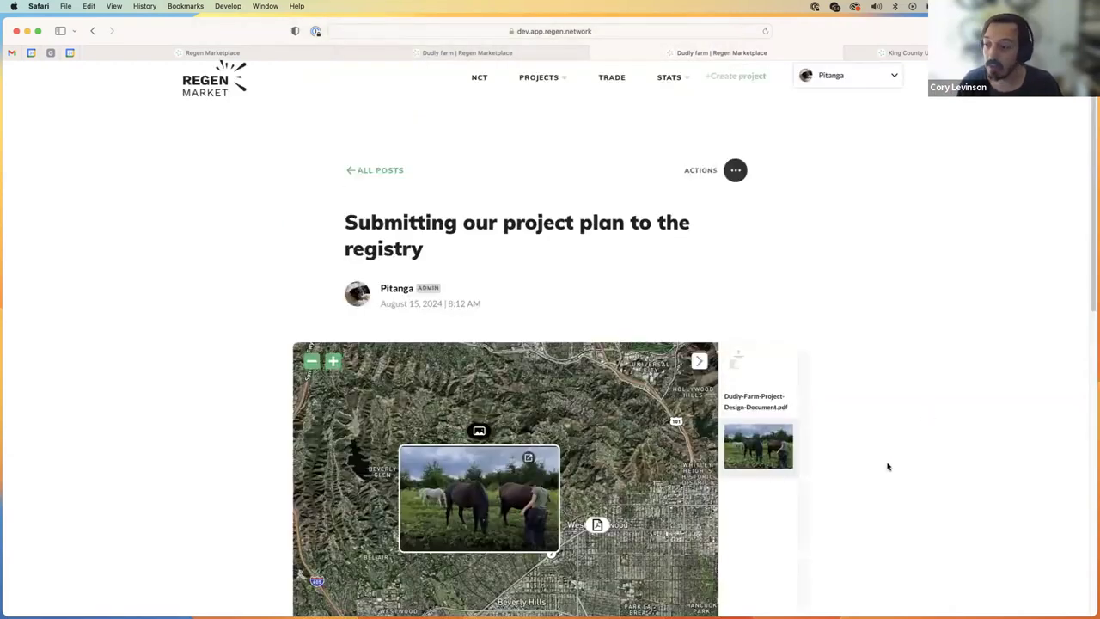
scroll(894, 404, up, 1)
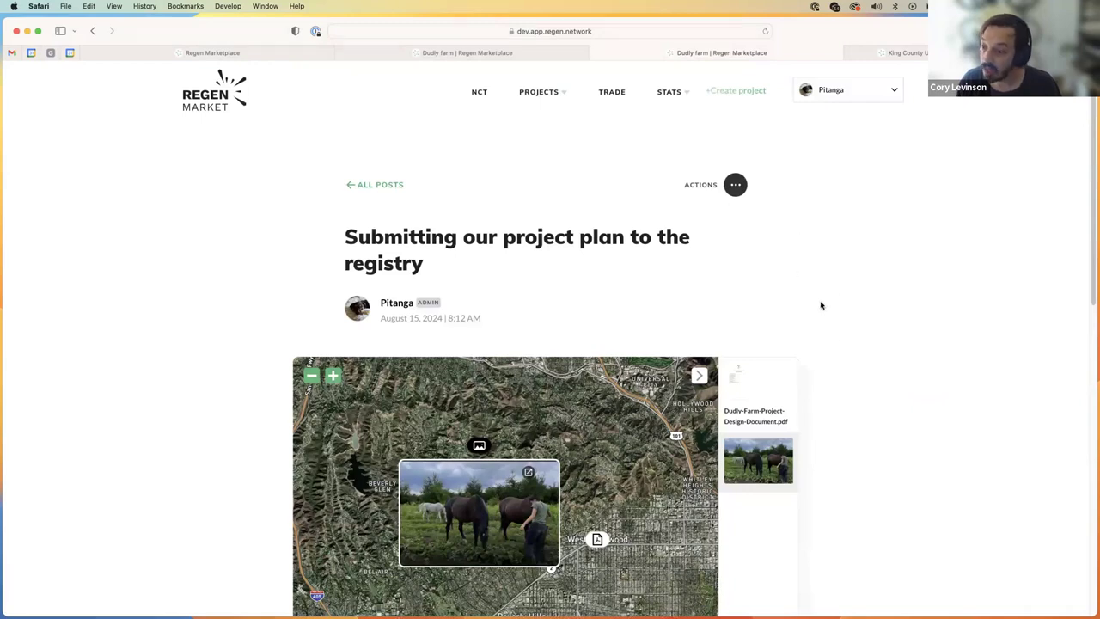
scroll(821, 299, down, 2)
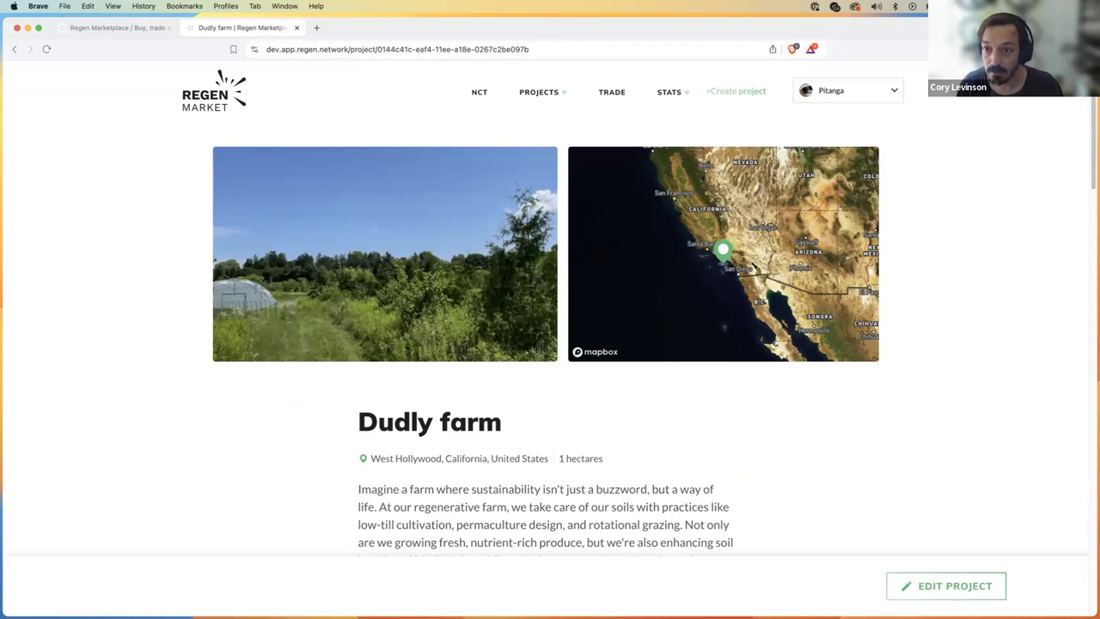
Step: Check the Keplr wallet balance, then open the Pitanga account menu
click(939, 49)
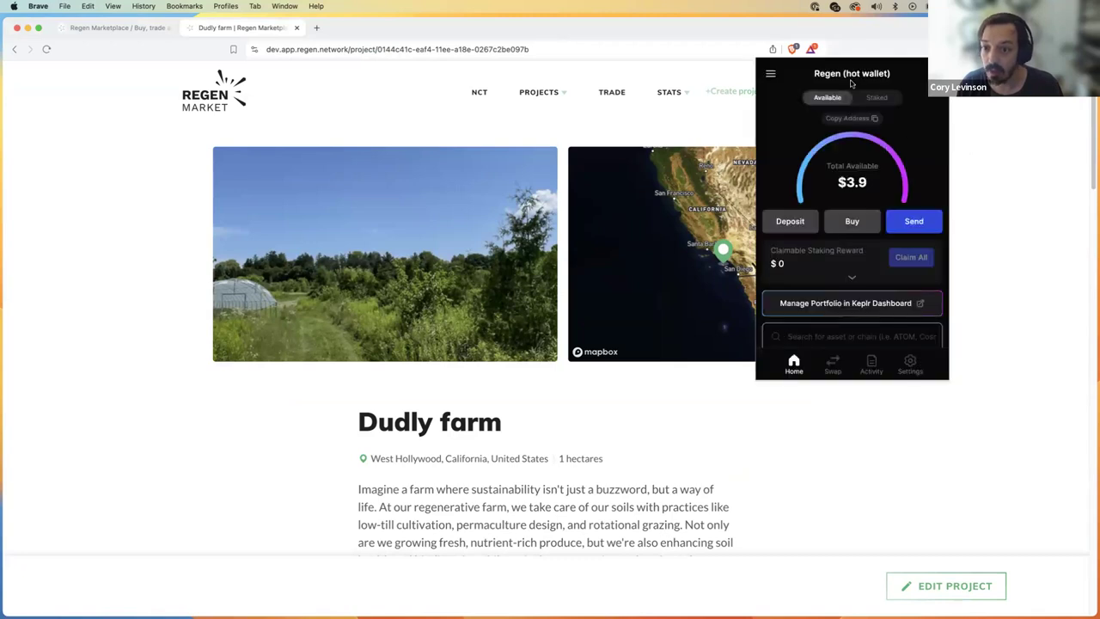
click(989, 189)
click(869, 95)
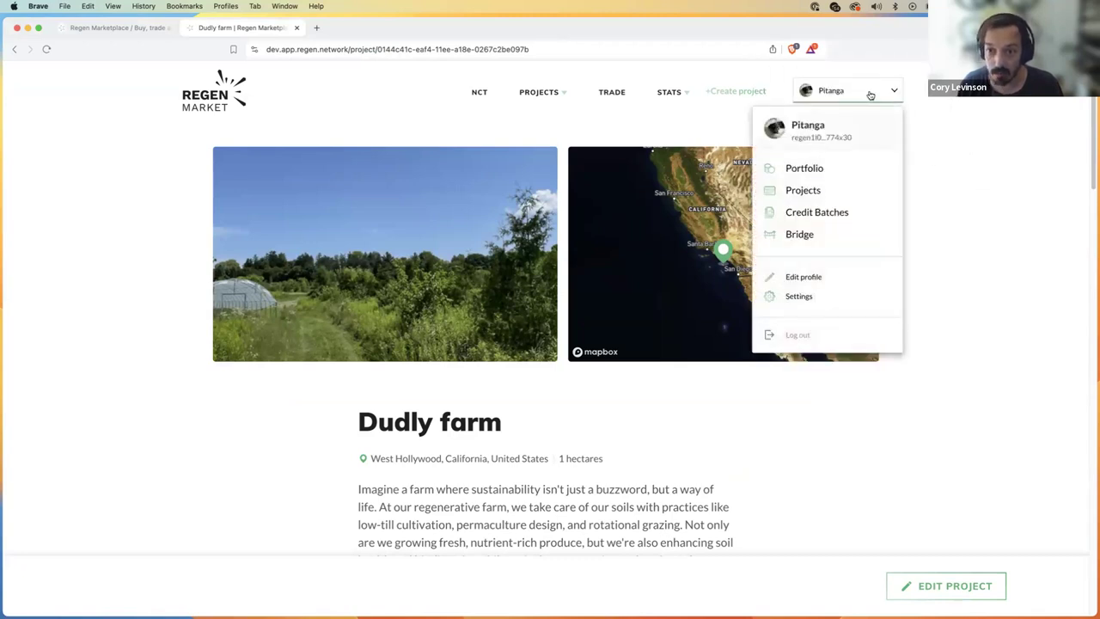
mouse_move(858, 97)
Step: Scroll the Dudly farm project page down to its Data stream section
scroll(559, 417, down, 10)
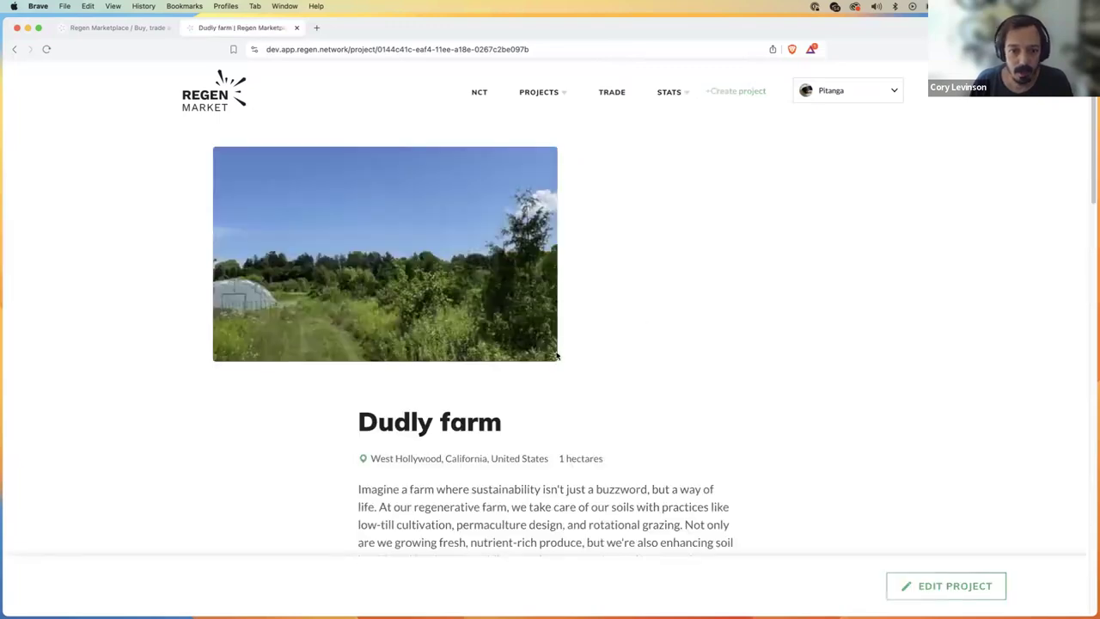
scroll(514, 383, down, 2)
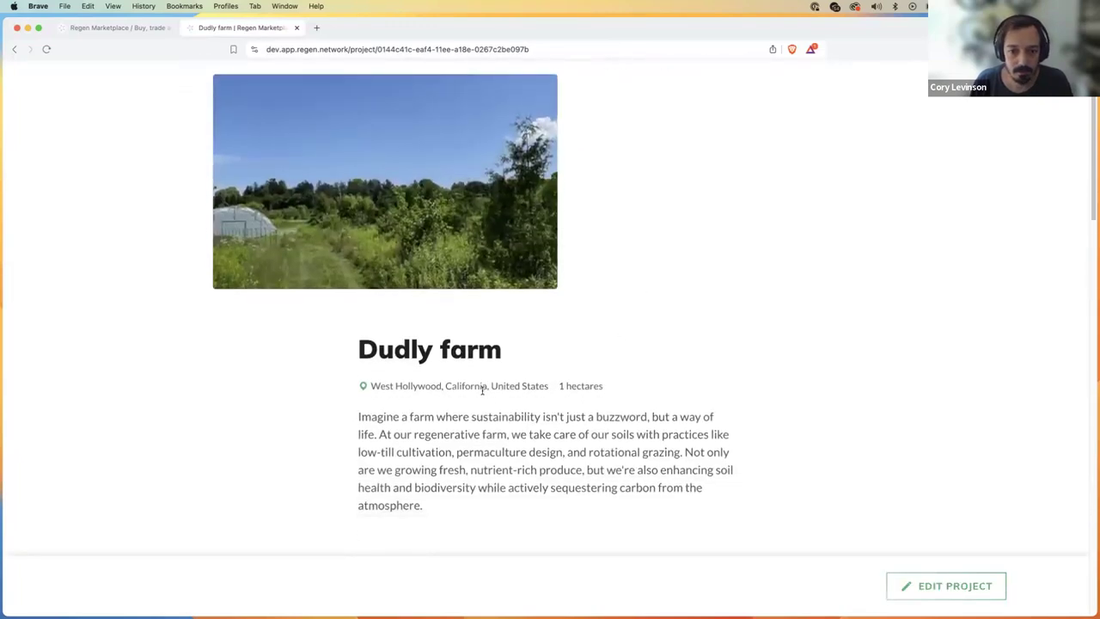
scroll(516, 405, down, 10)
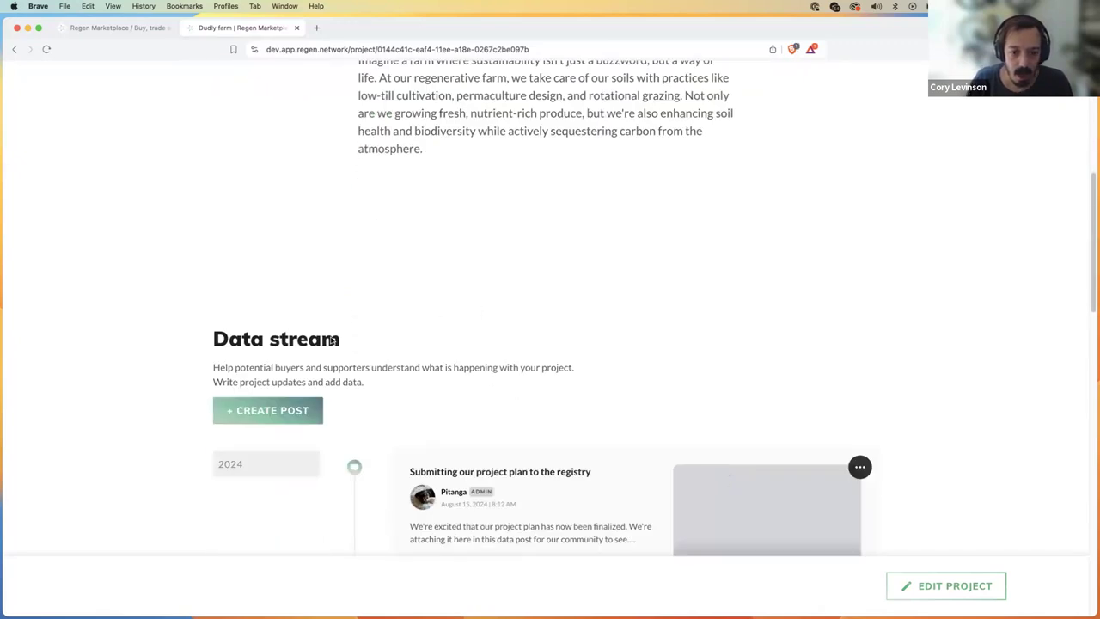
Step: Create a post titled 'Monitoring Day #1' with a comment about a great monitoring day seeing horses
click(270, 412)
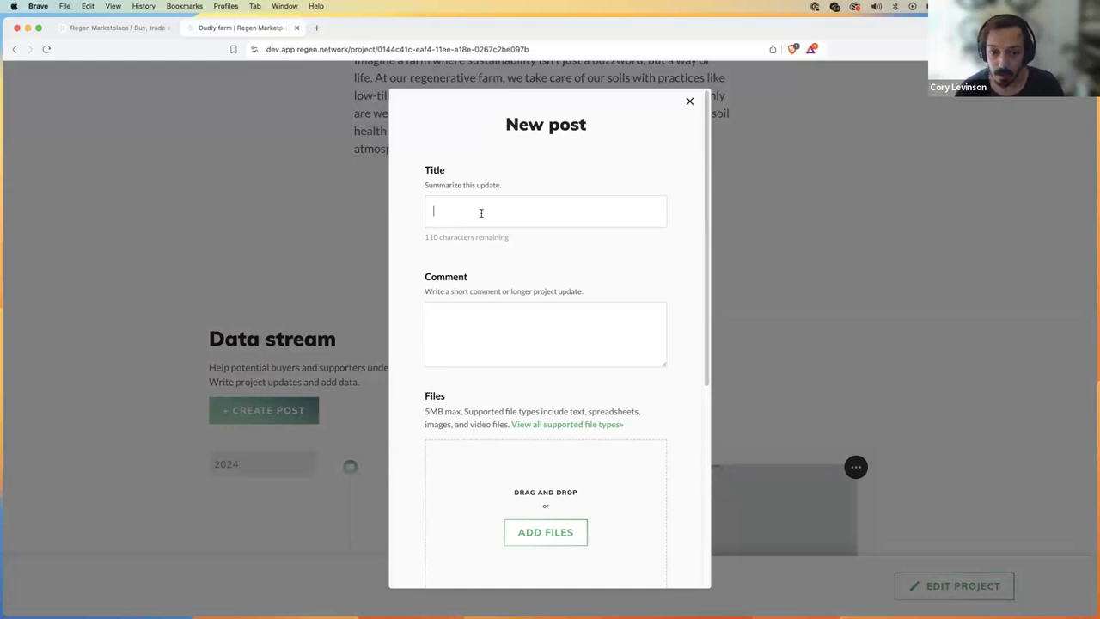
text(Monitoring Day1)
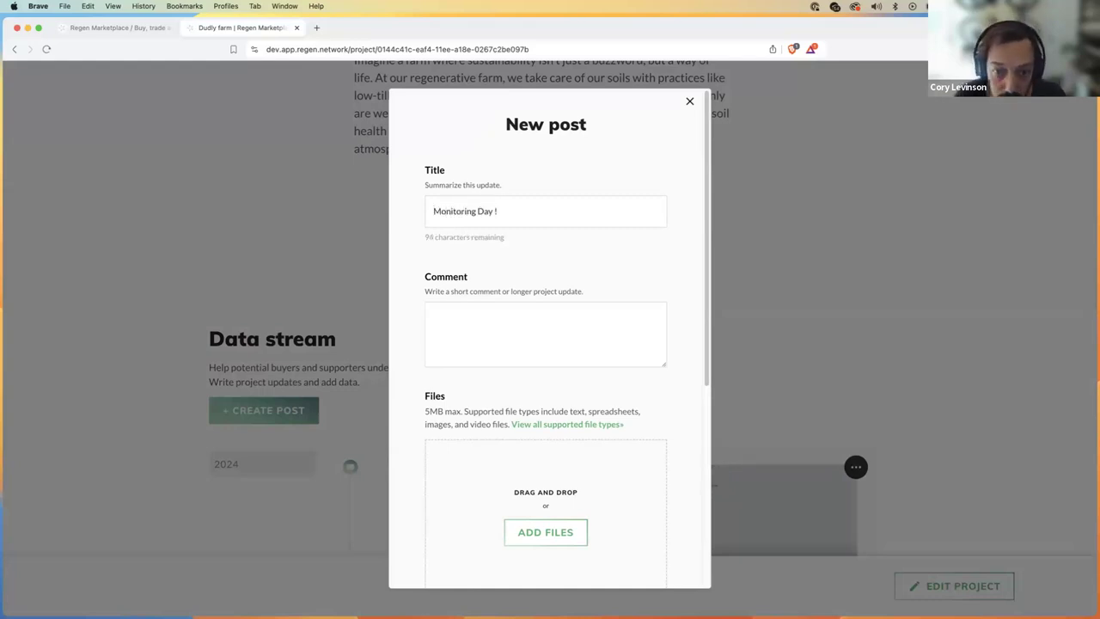
key(BackSpace)
click(514, 348)
text(Today was a great mon)
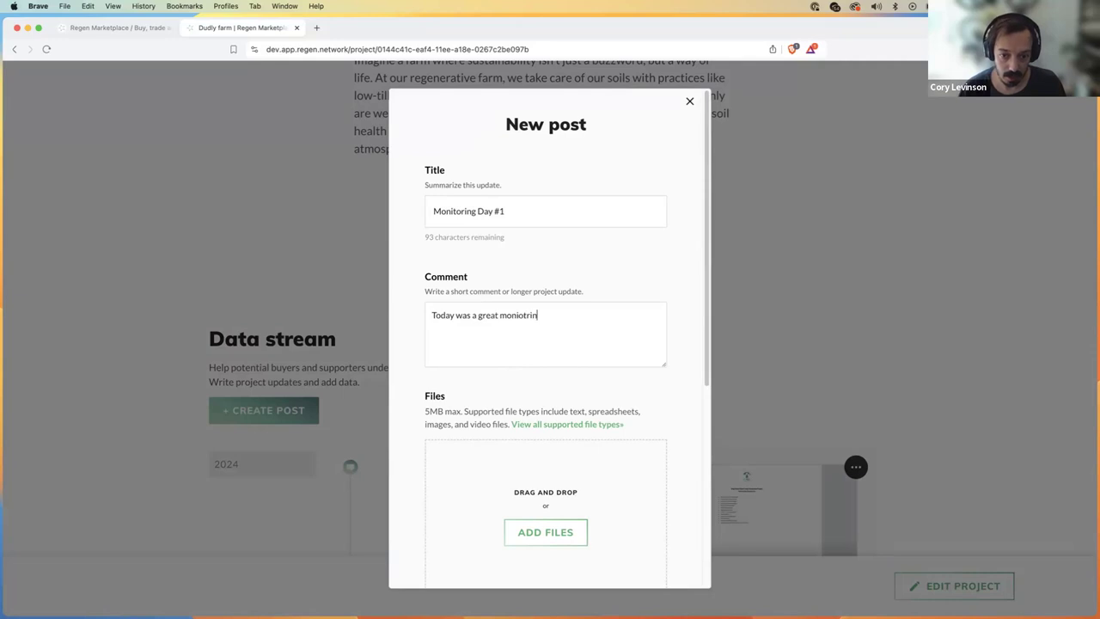
text(itoring day. We saw a)
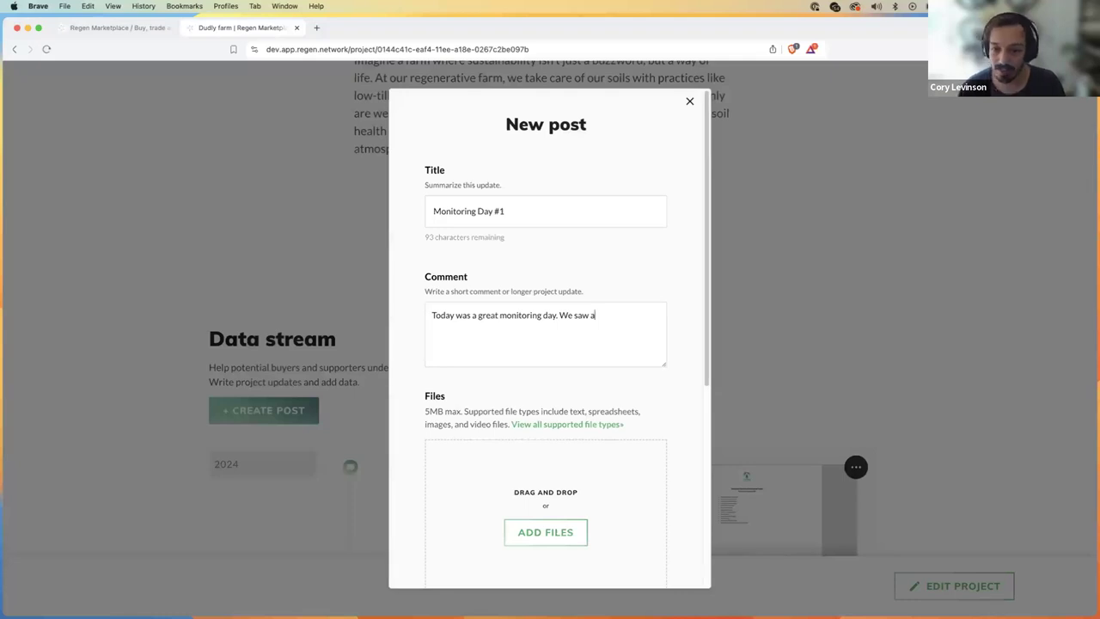
text(horses.)
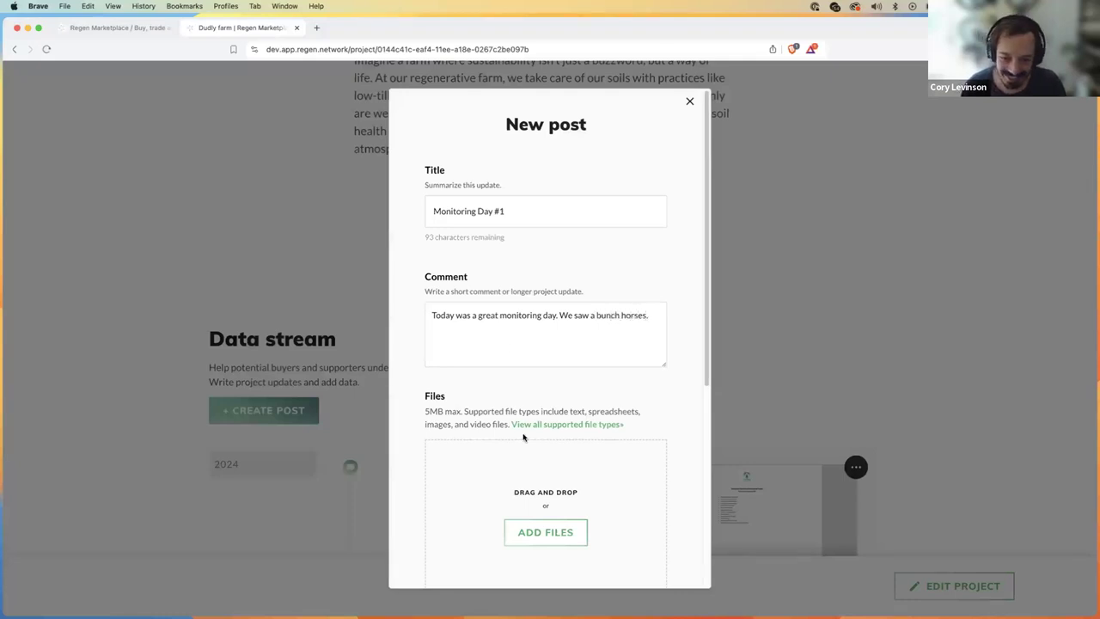
scroll(533, 456, down, 1)
click(550, 497)
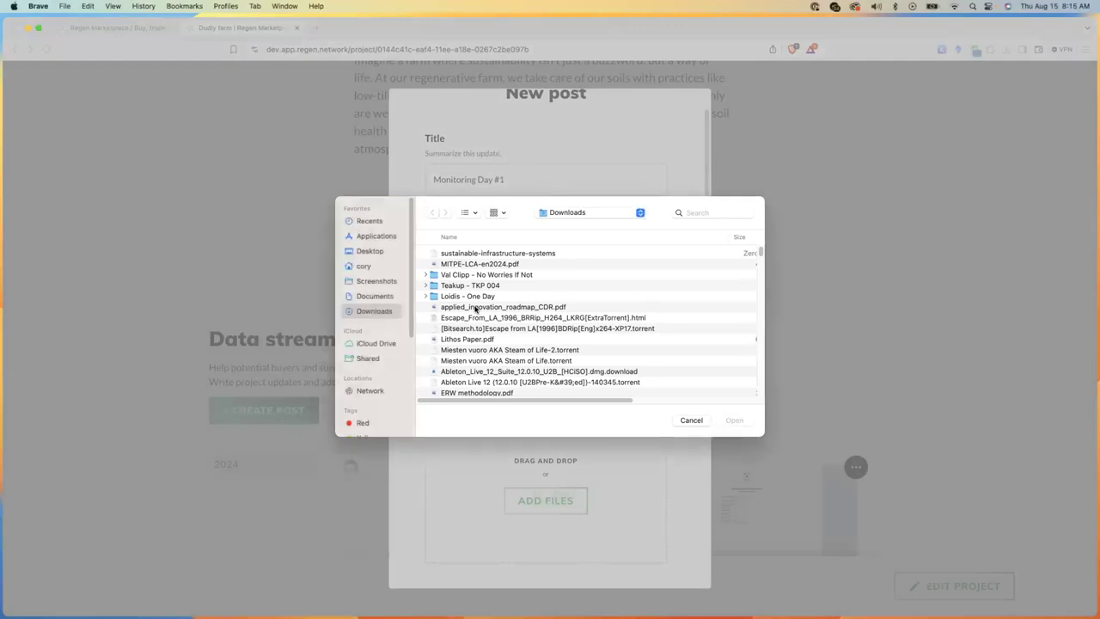
Step: Upload Monitoring-Day-1.png from home > Regen > Dummy Project Photos to the draft
click(362, 264)
scroll(516, 352, down, 5)
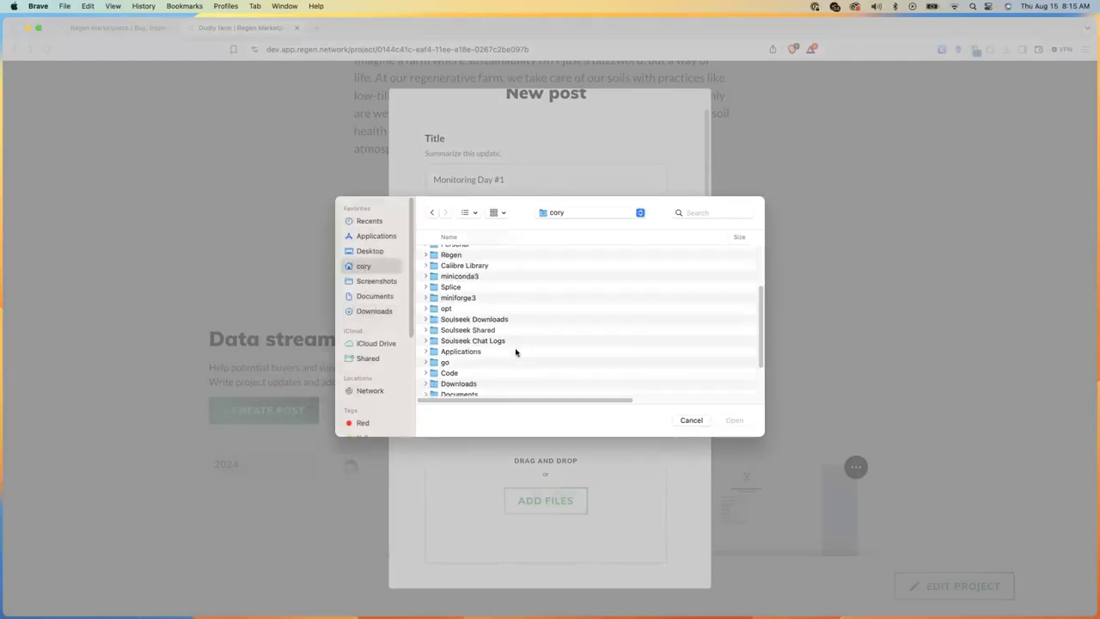
scroll(456, 291, up, 2)
double_click(456, 276)
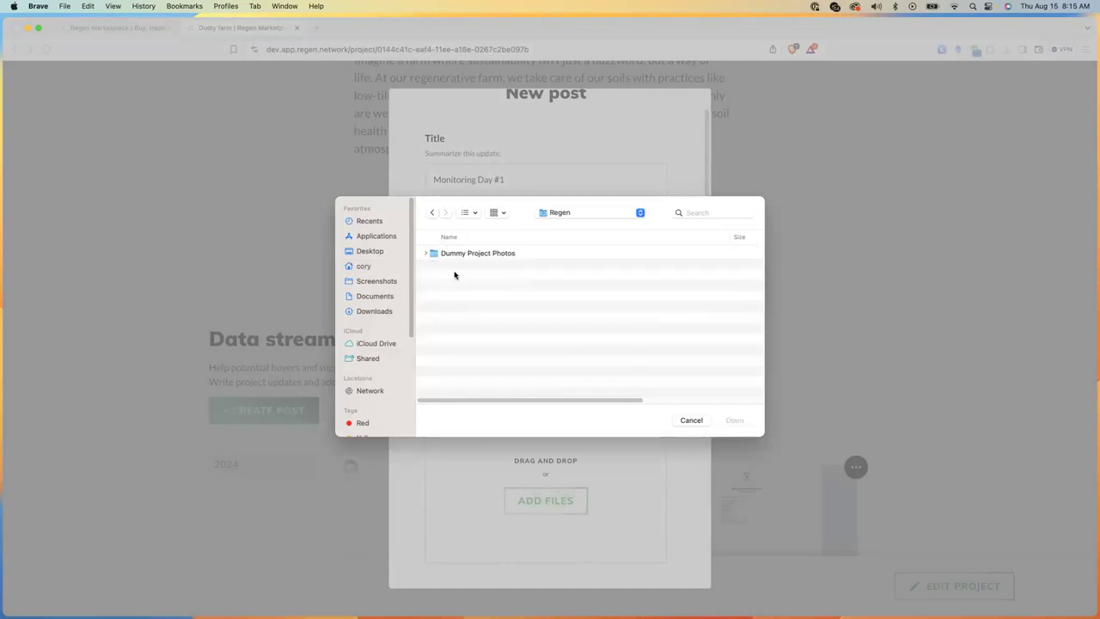
double_click(463, 254)
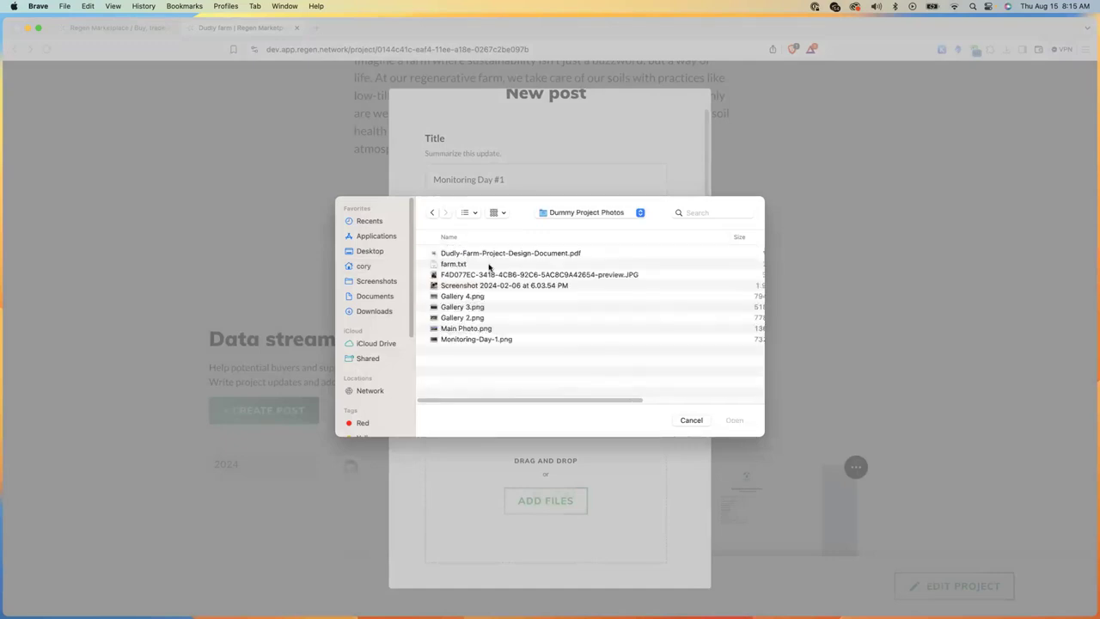
click(465, 310)
click(464, 319)
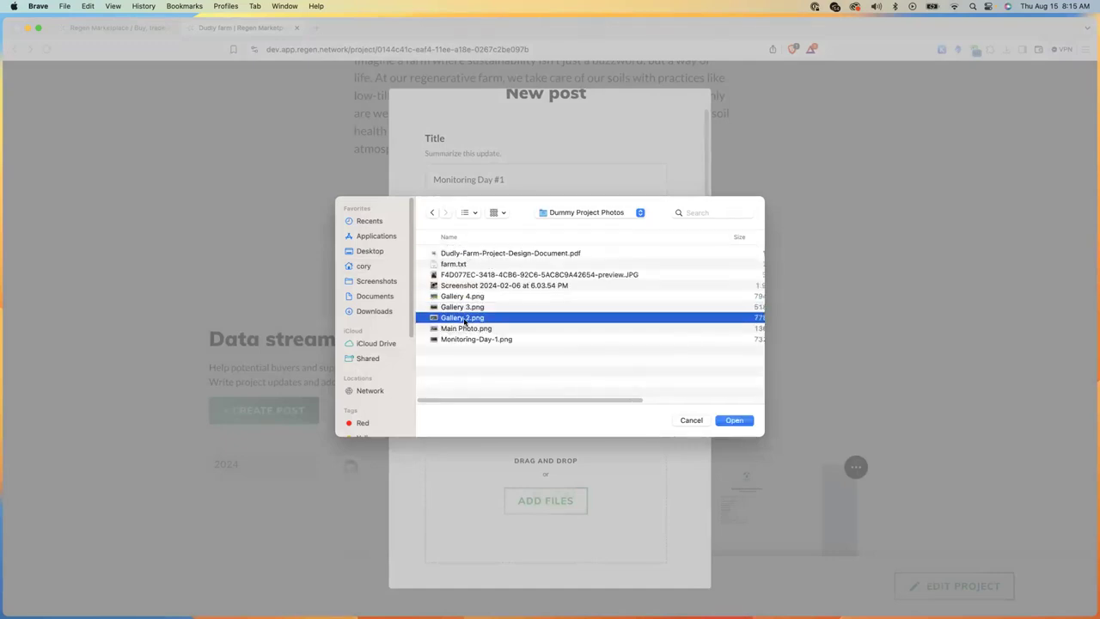
key(space)
key(space)
click(467, 340)
key(Return)
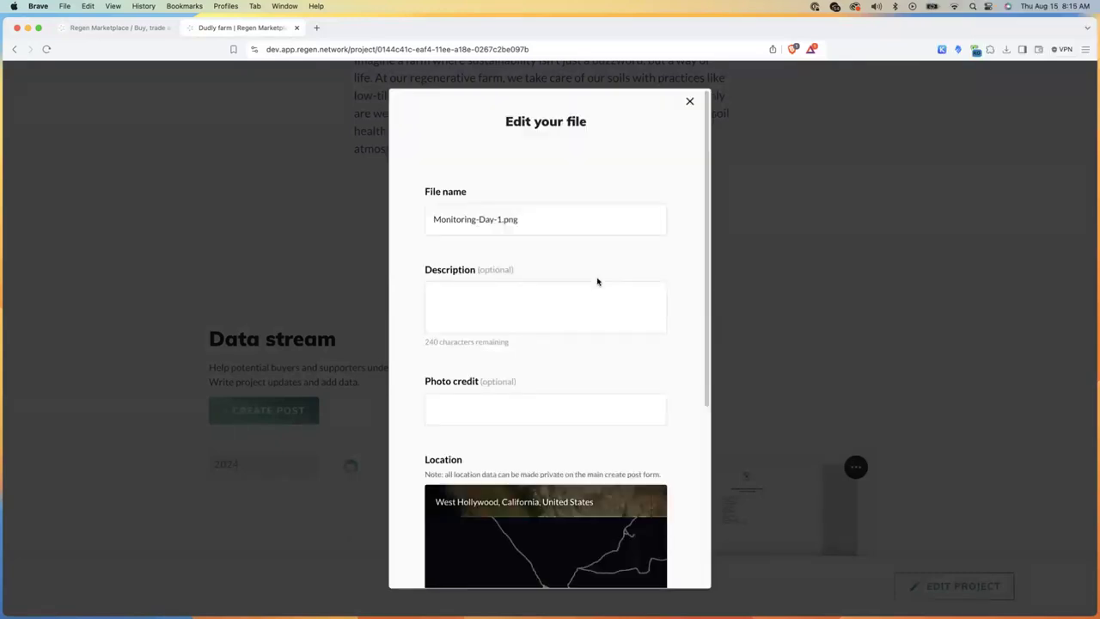
Step: Scroll the Monitoring-Day-1.png file details down to the Location map and its location options
scroll(678, 402, down, 2)
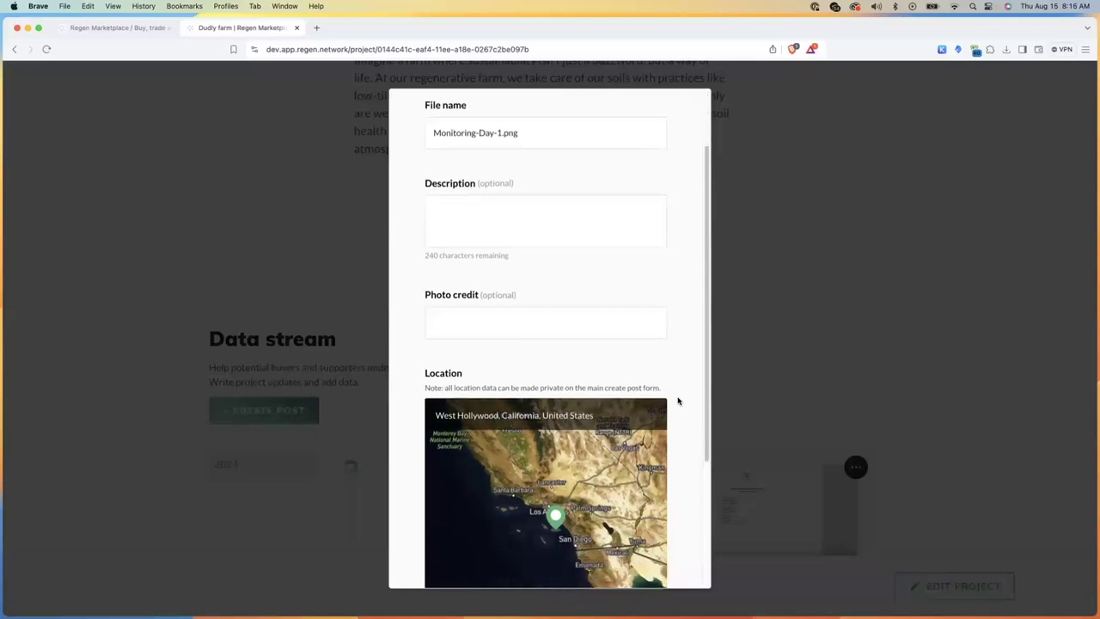
scroll(678, 395, up, 2)
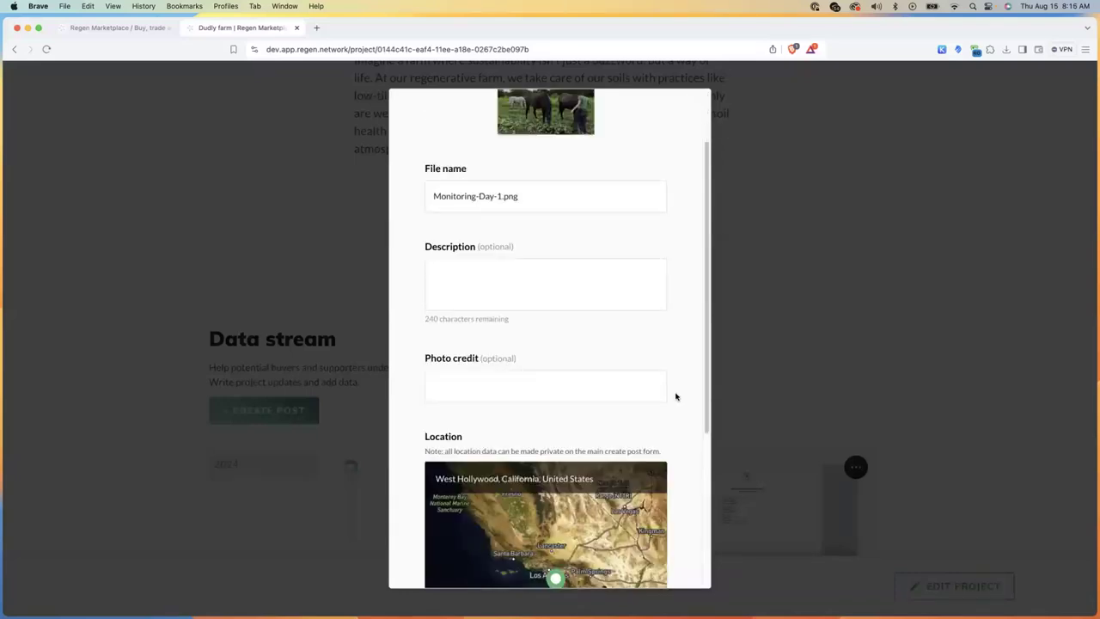
scroll(676, 396, down, 5)
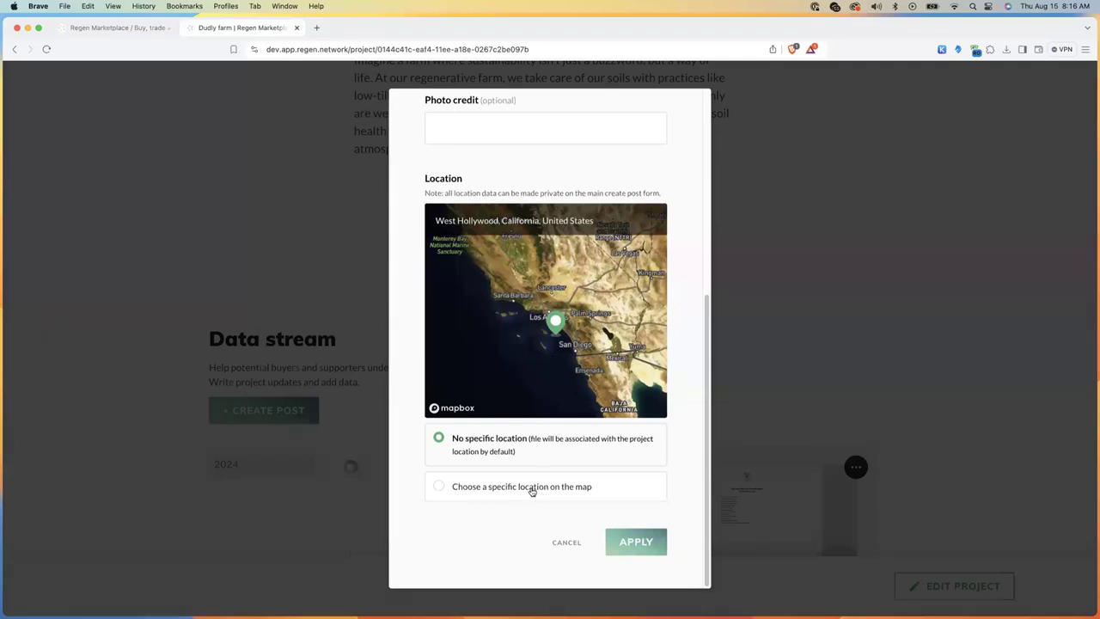
Step: Choose a specific map location for Monitoring-Day-1.png and drag the pin toward Beverly Glen
click(439, 486)
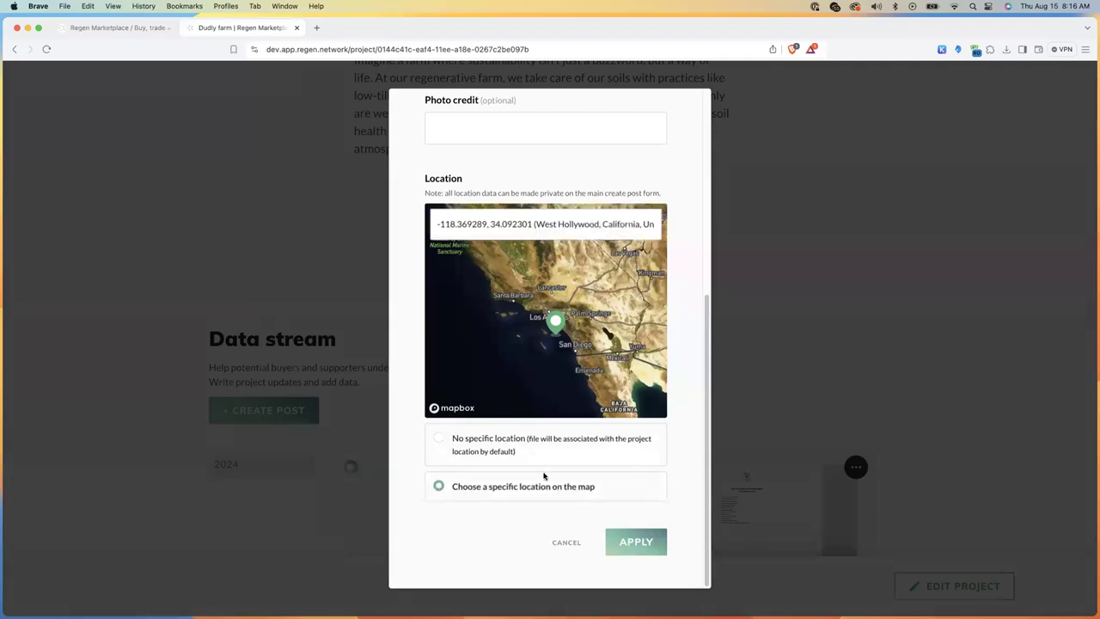
scroll(542, 430, up, 2)
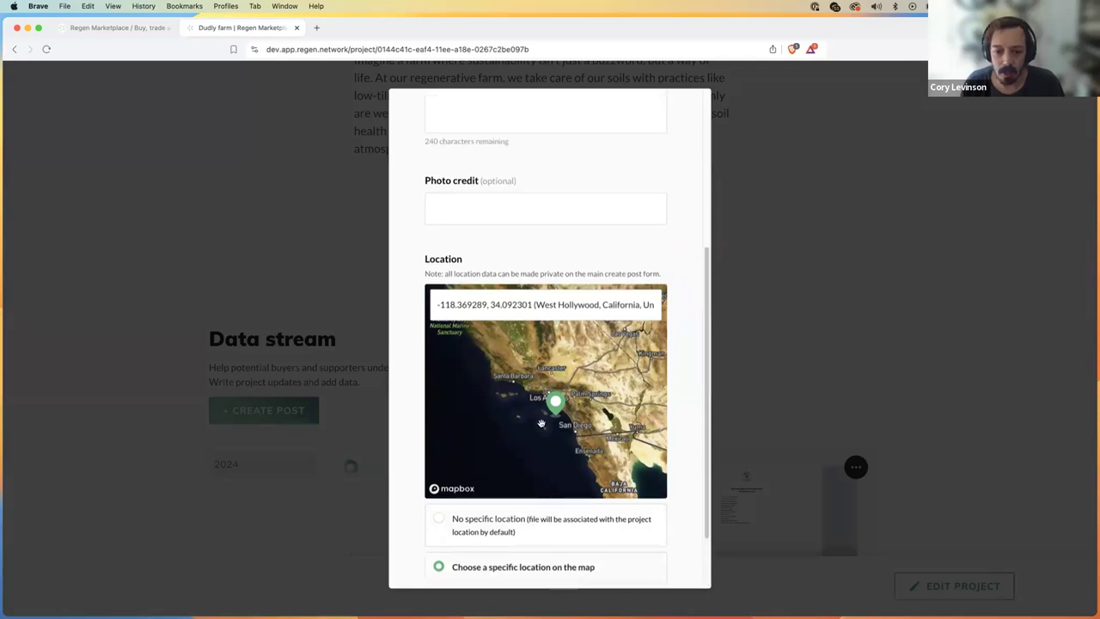
scroll(671, 445, down, 1)
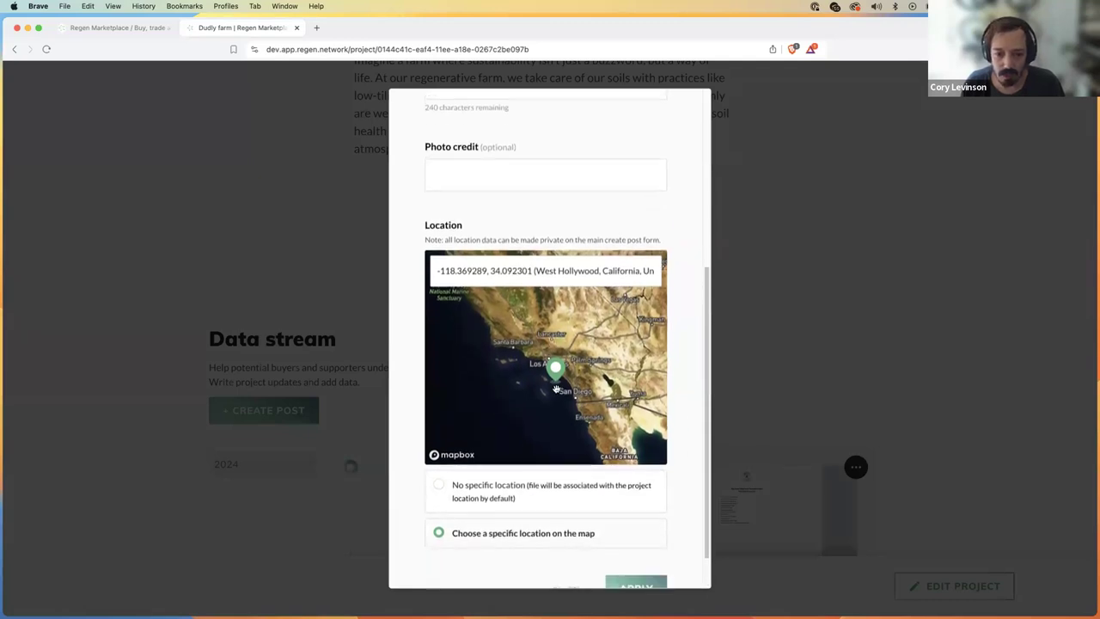
scroll(556, 390, up, 5)
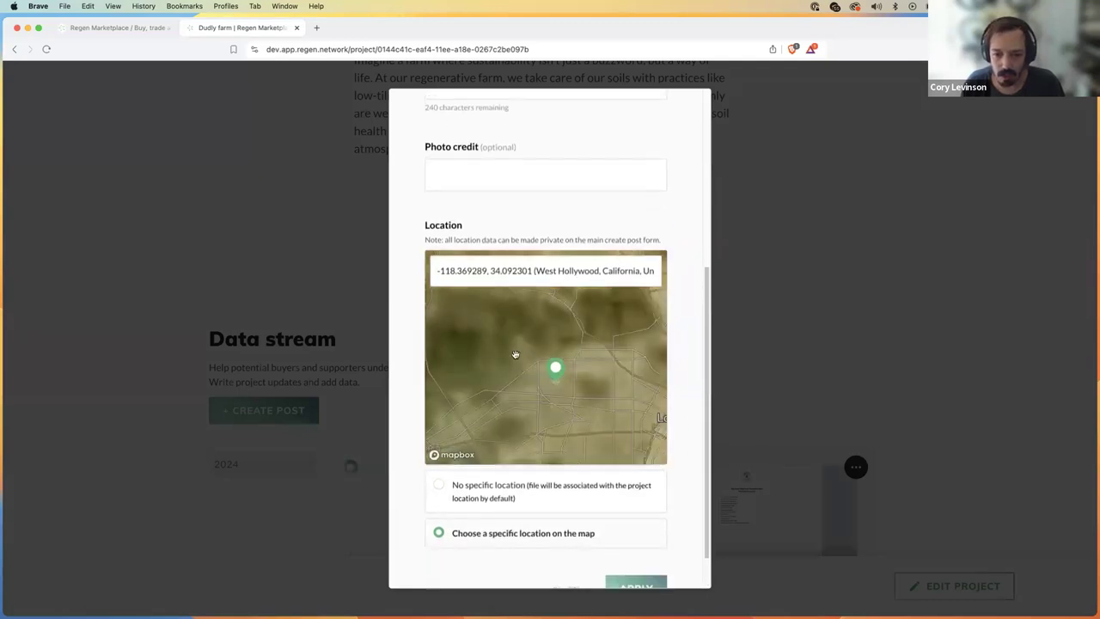
drag(519, 361, 609, 415)
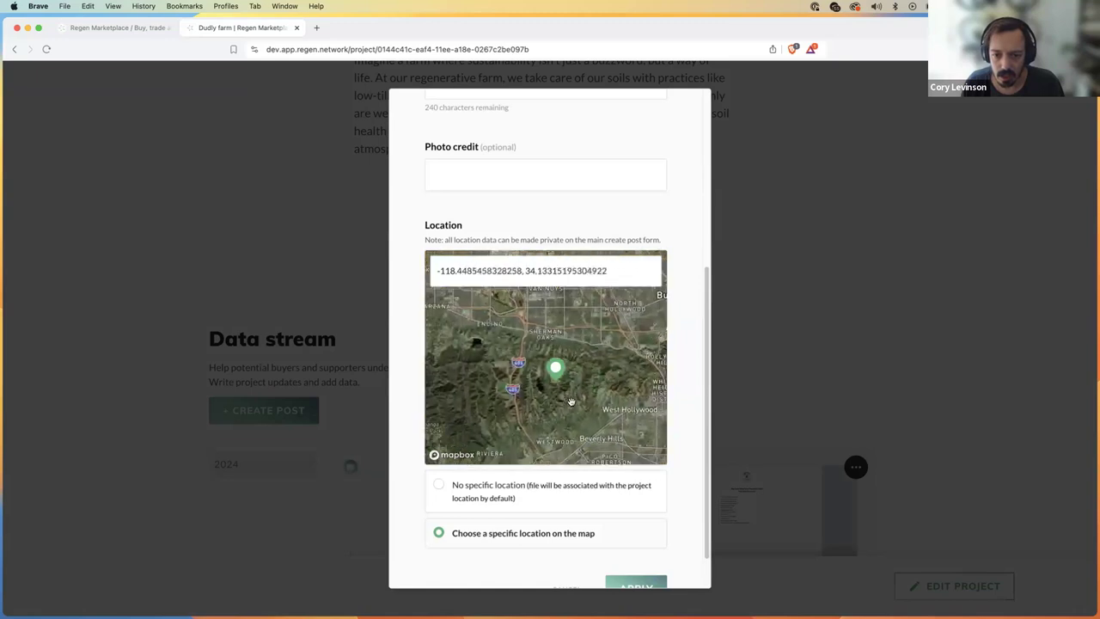
drag(493, 422, 548, 398)
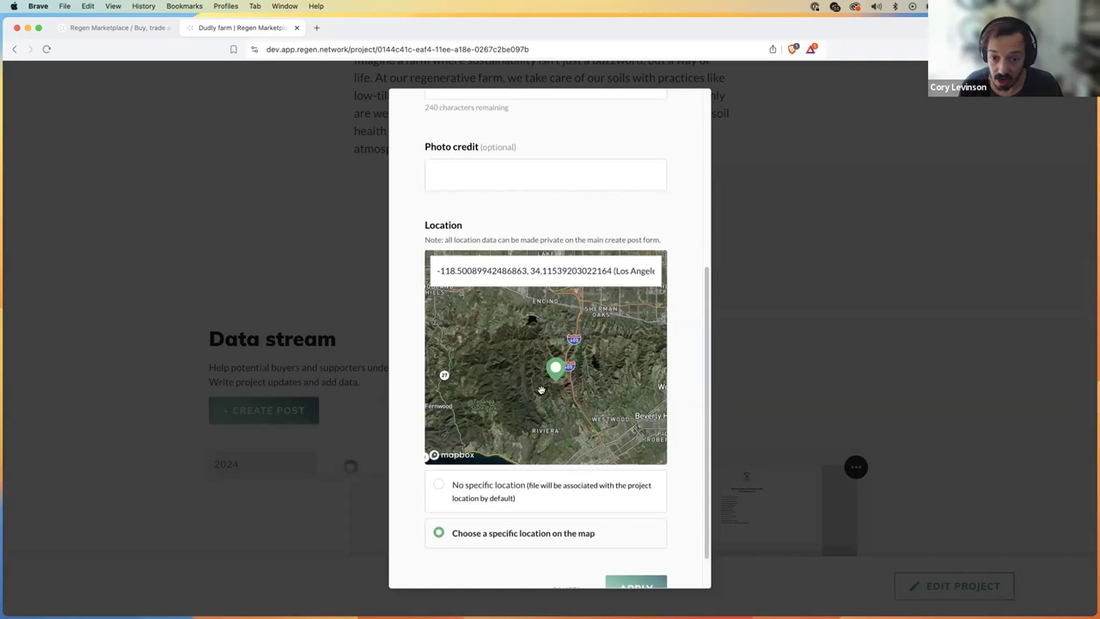
drag(582, 408, 523, 407)
drag(533, 360, 558, 377)
Step: Zoom in to fine-tune the pin near Beverly Glen and apply the location
scroll(547, 392, up, 2)
scroll(547, 394, up, 2)
scroll(560, 396, up, 3)
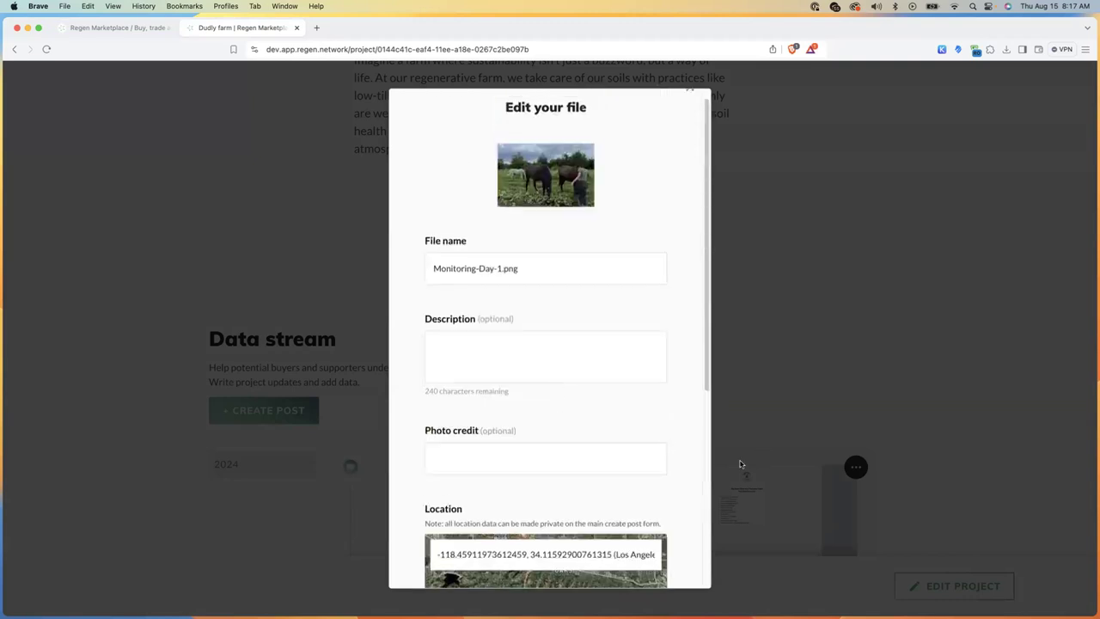
scroll(678, 489, down, 5)
scroll(561, 347, up, 2)
scroll(561, 347, up, 3)
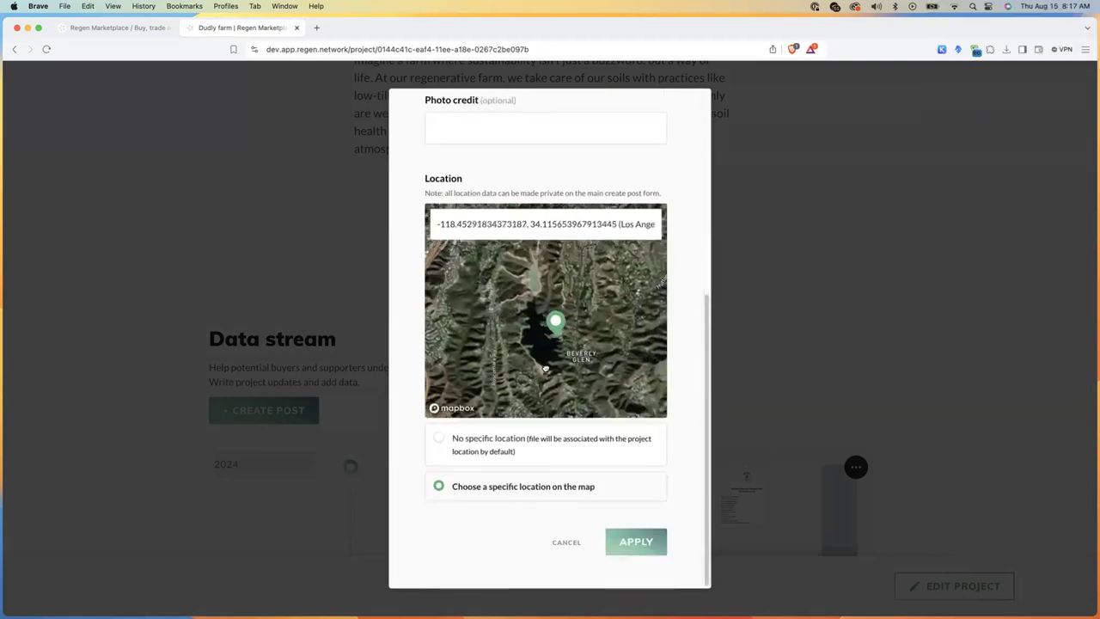
scroll(685, 419, up, 3)
scroll(686, 422, down, 2)
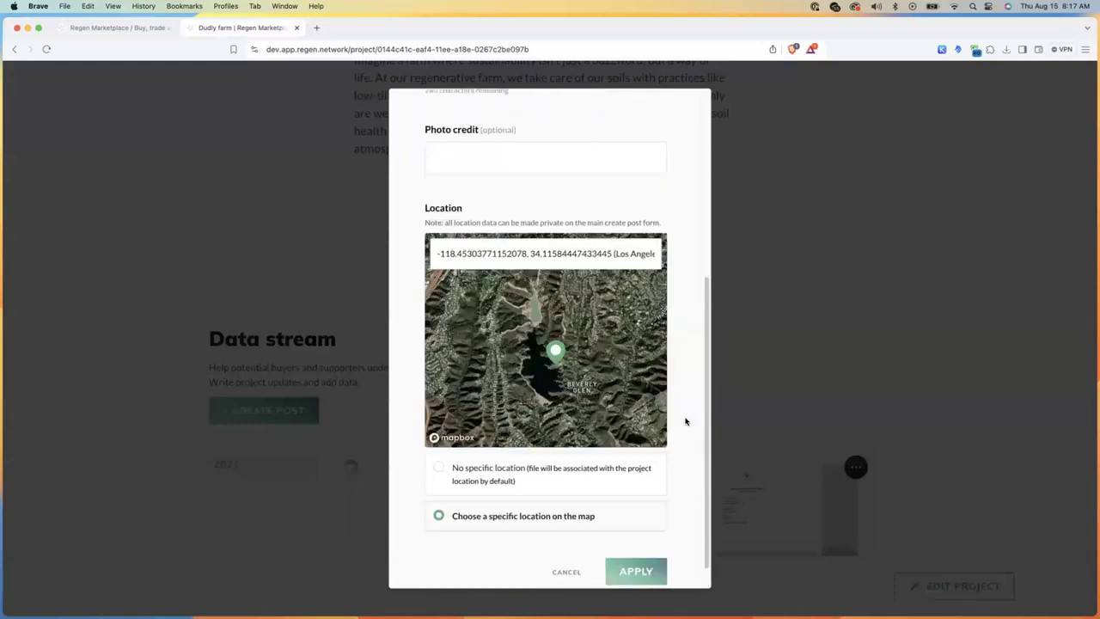
scroll(686, 421, down, 1)
click(636, 543)
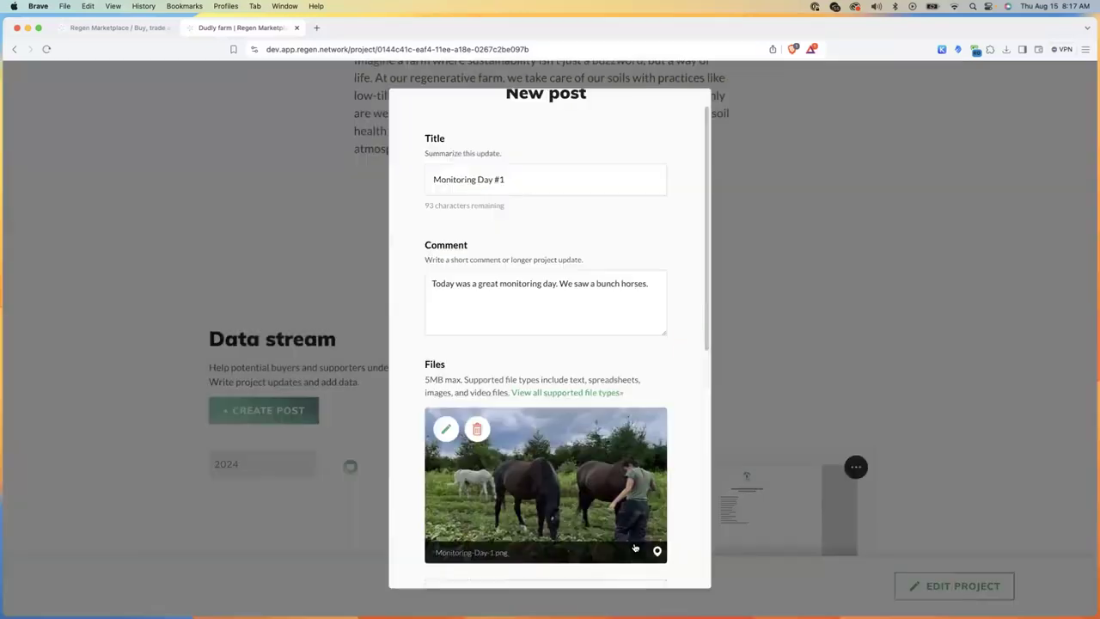
Step: Add Gallery 3.png from the Dummy Project Photos folder as a second file
scroll(675, 445, down, 5)
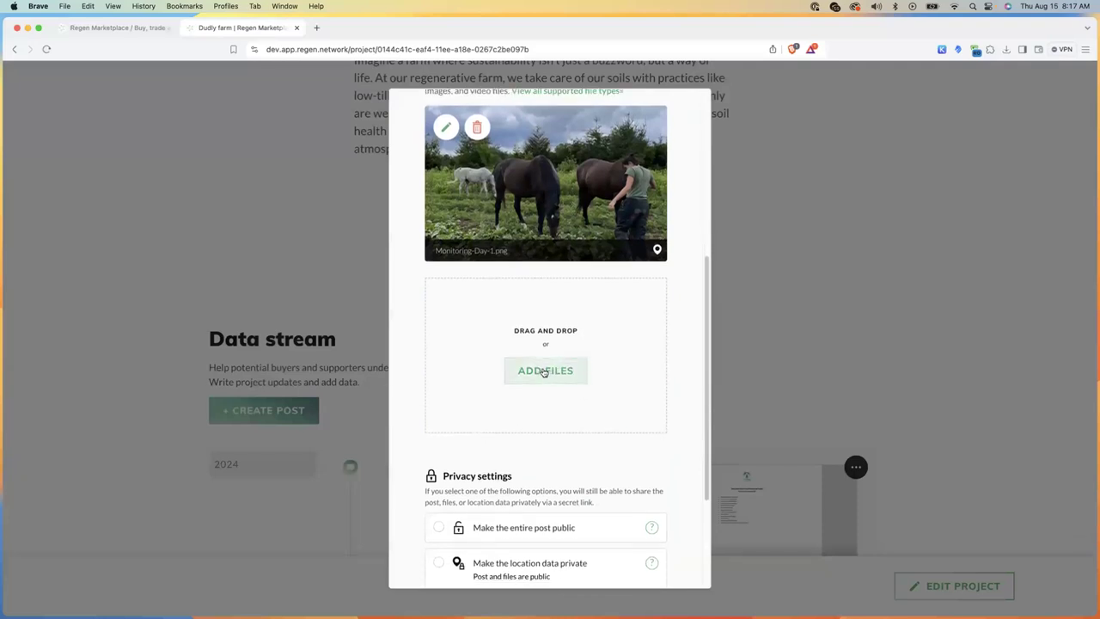
click(543, 372)
click(475, 306)
key(space)
key(space)
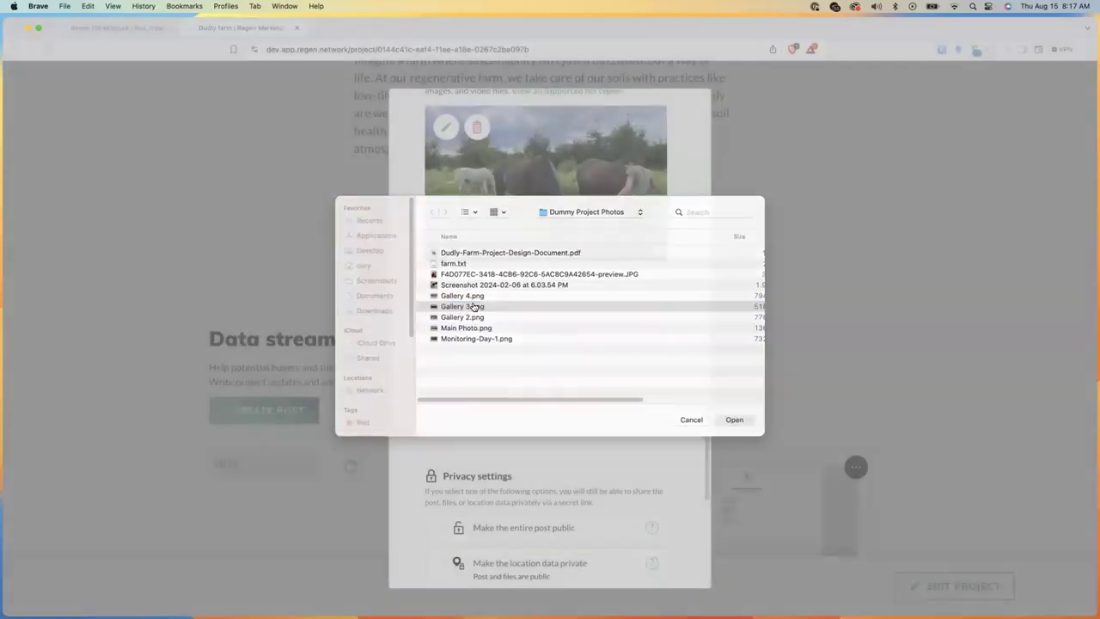
double_click(473, 306)
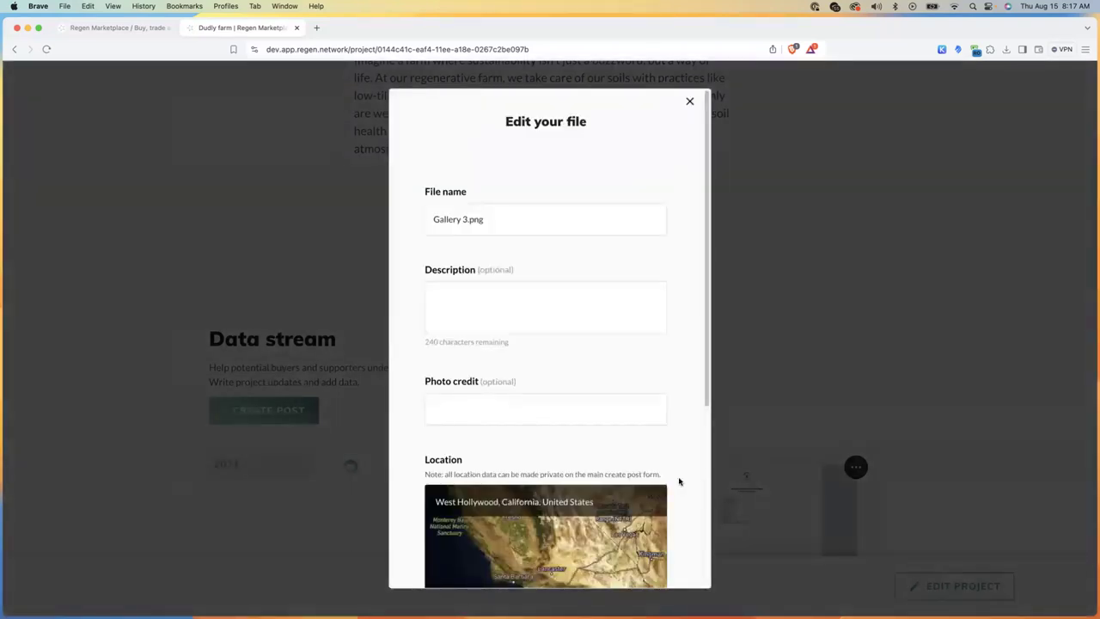
Step: Pin Gallery 3.png to a specific map location near Beverly Glen and apply it
scroll(674, 417, down, 5)
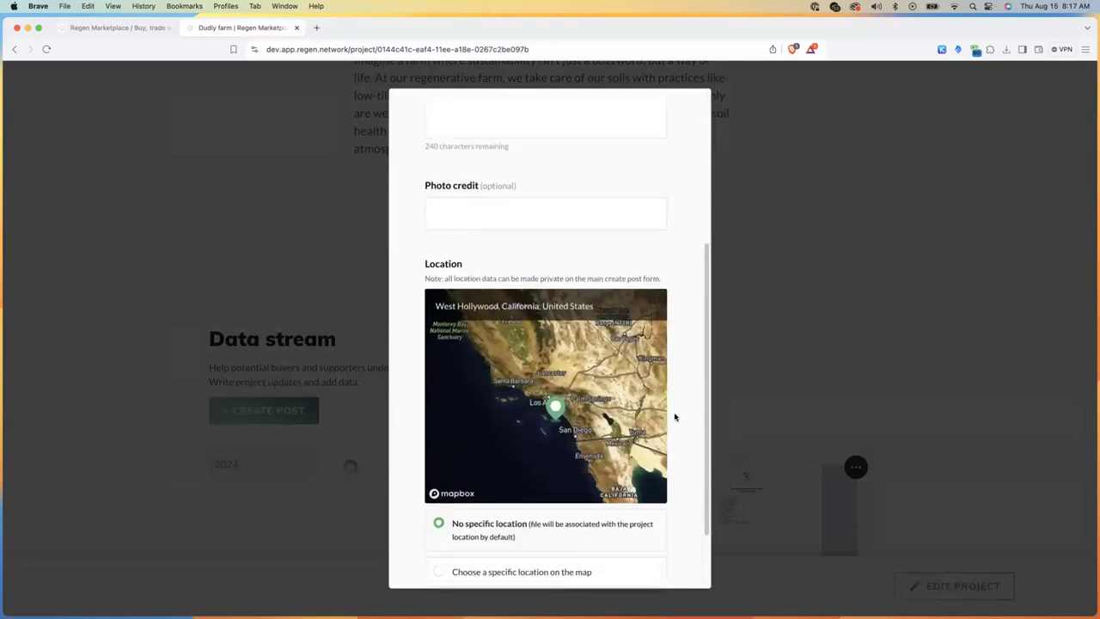
scroll(550, 342, up, 1)
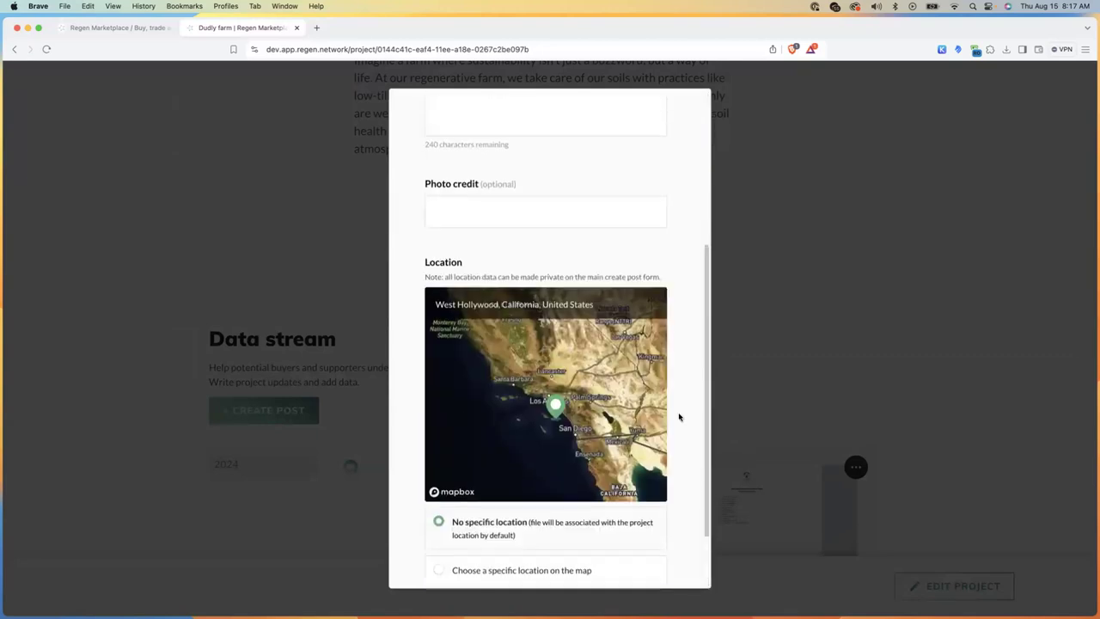
click(525, 570)
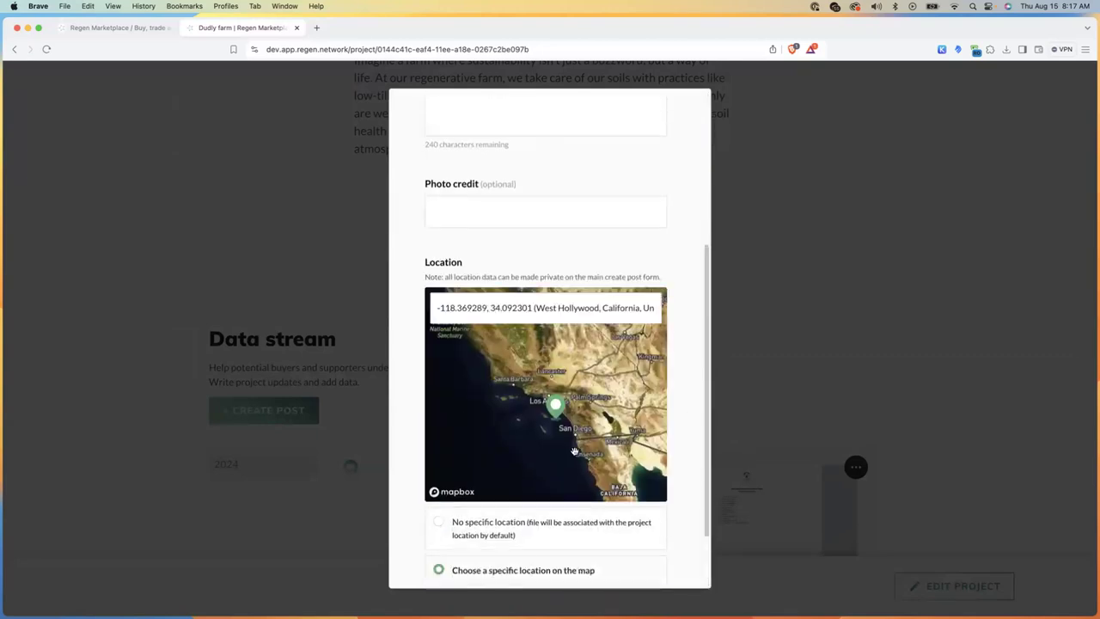
drag(537, 412, 513, 393)
scroll(583, 429, up, 3)
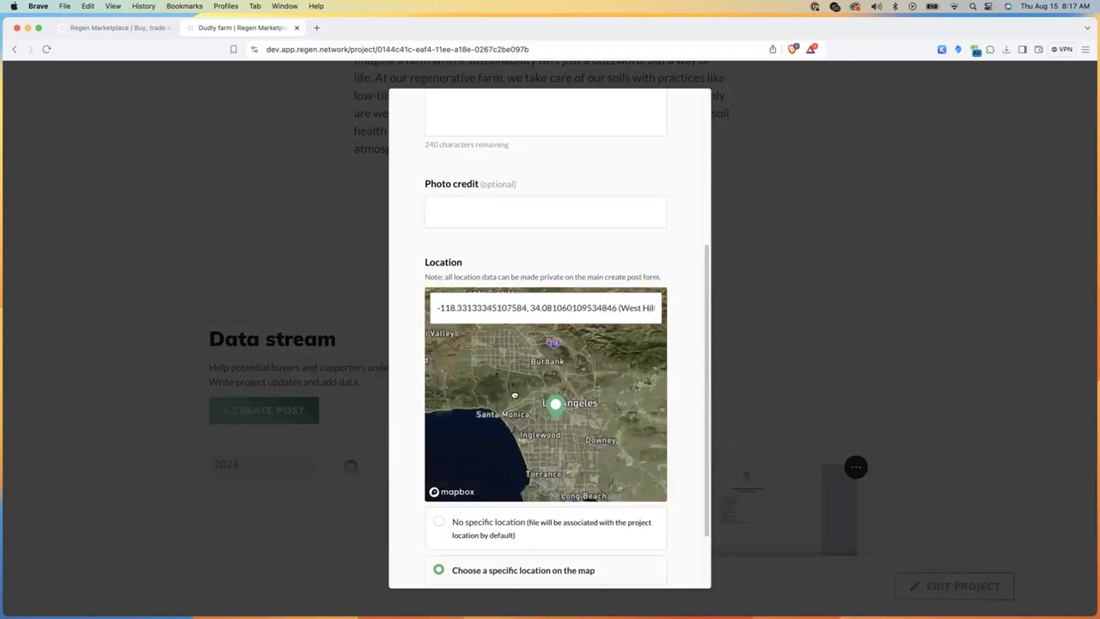
scroll(523, 396, up, 5)
drag(537, 333, 601, 388)
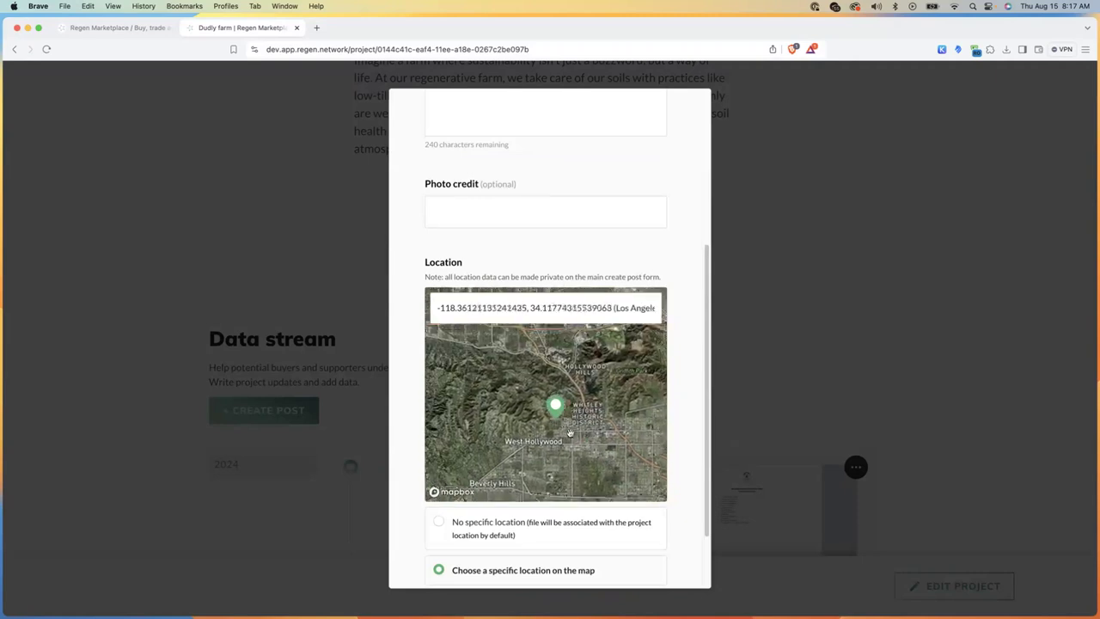
scroll(601, 388, up, 5)
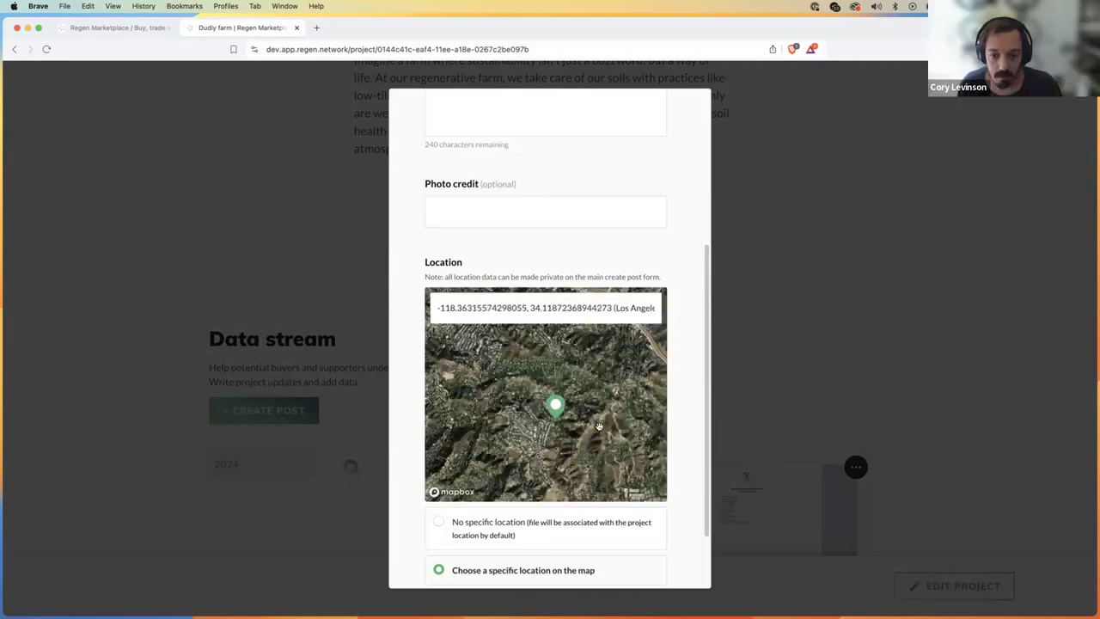
scroll(533, 401, down, 5)
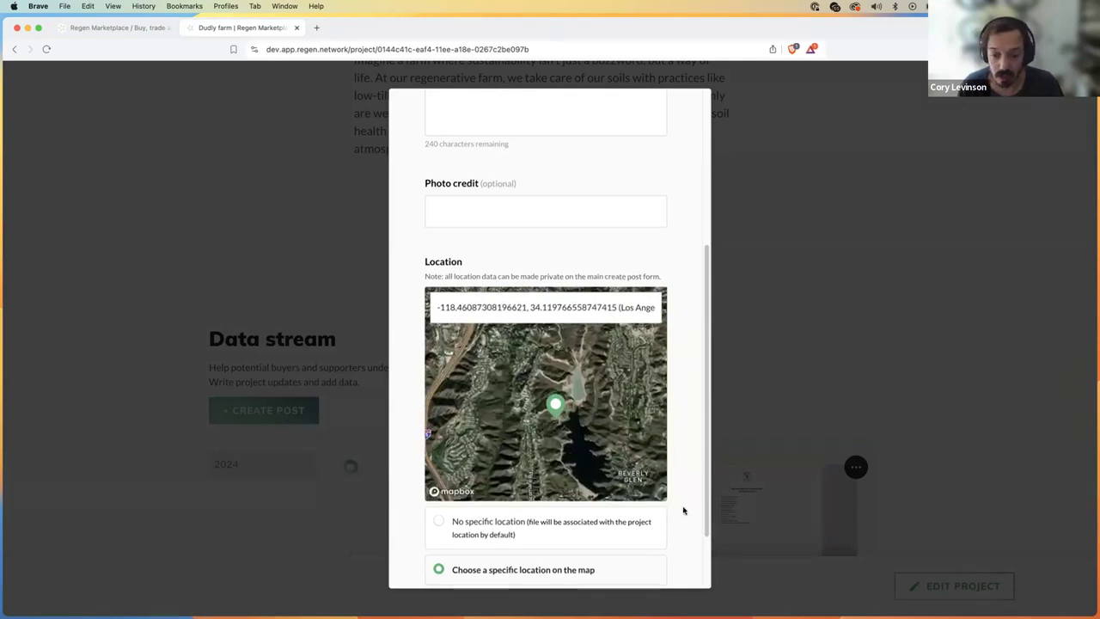
scroll(683, 508, down, 2)
click(645, 547)
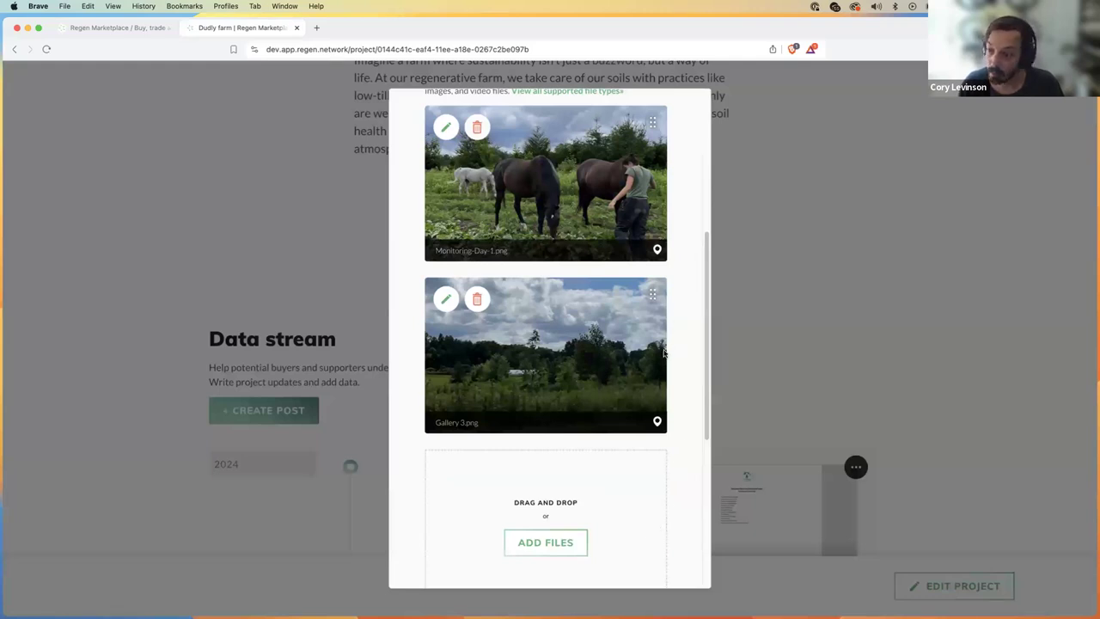
scroll(662, 353, up, 5)
scroll(673, 436, down, 2)
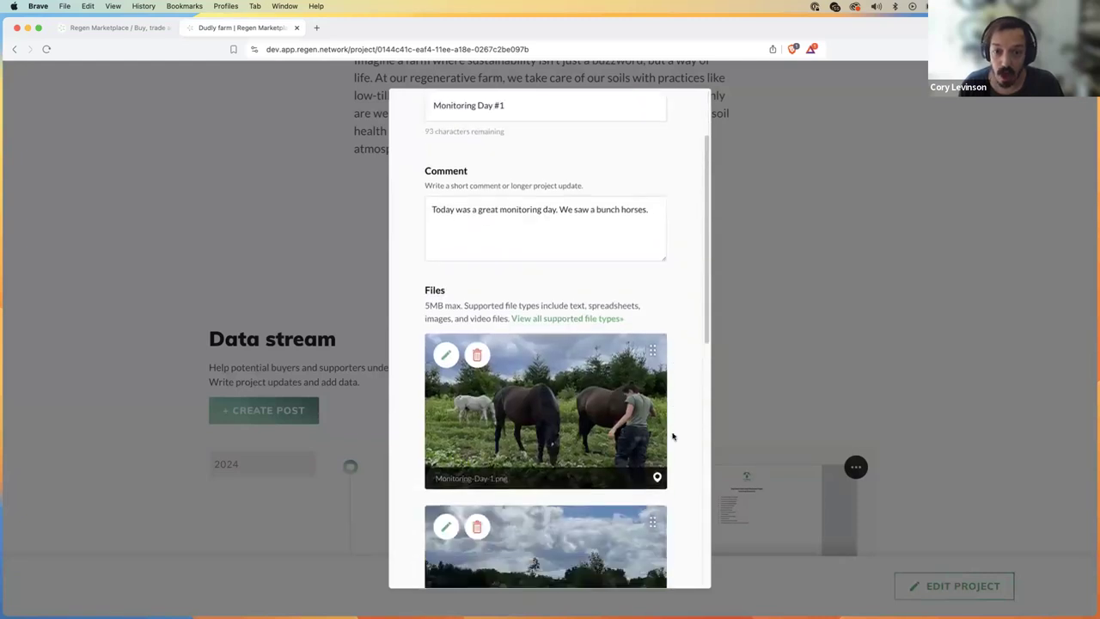
scroll(673, 437, down, 3)
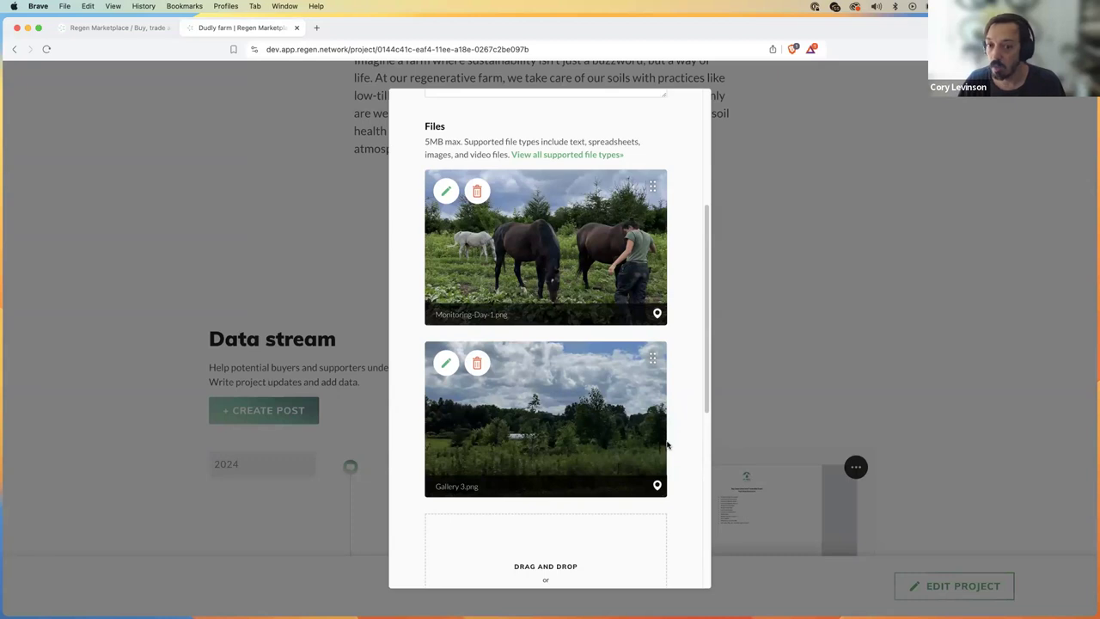
scroll(682, 488, down, 5)
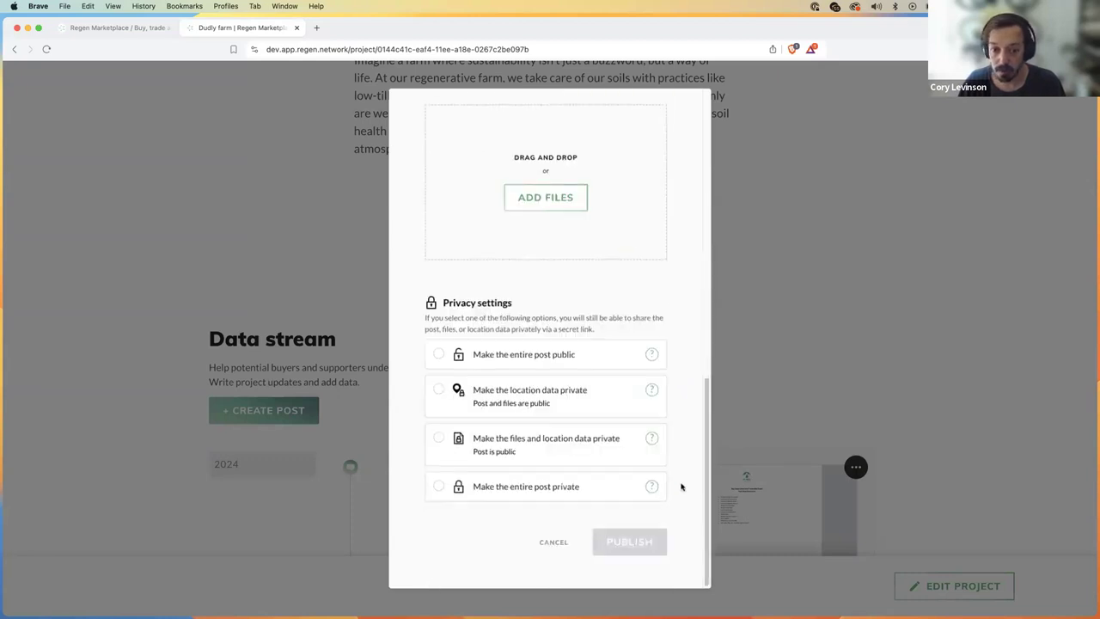
Step: Make only the location data private and publish the Monitoring Day #1 post
scroll(696, 422, up, 7)
scroll(696, 422, up, 2)
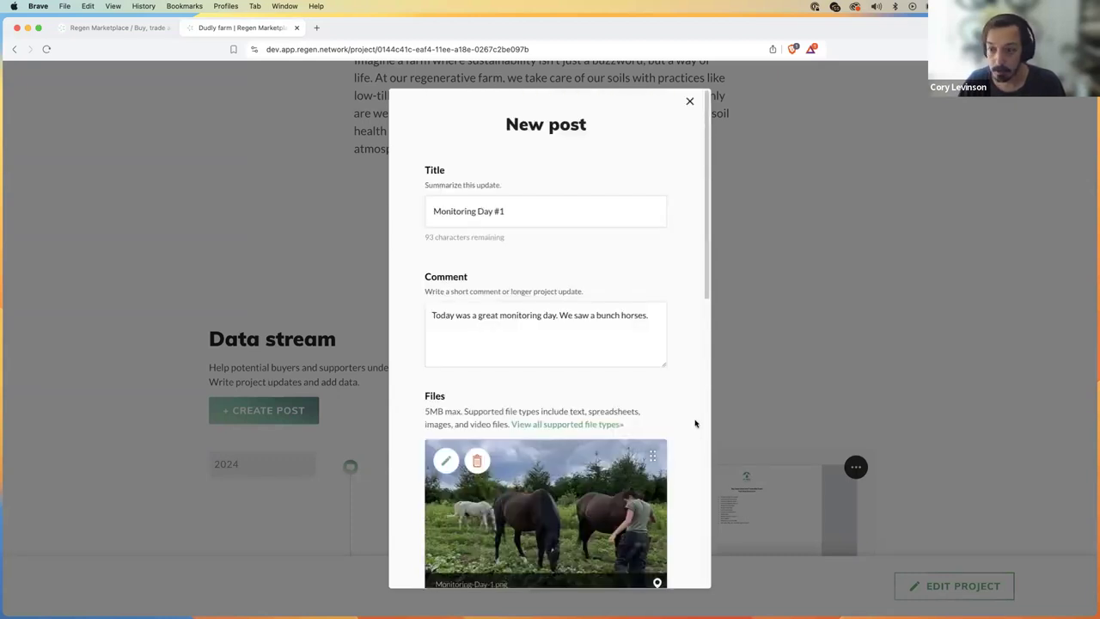
scroll(695, 433, down, 3)
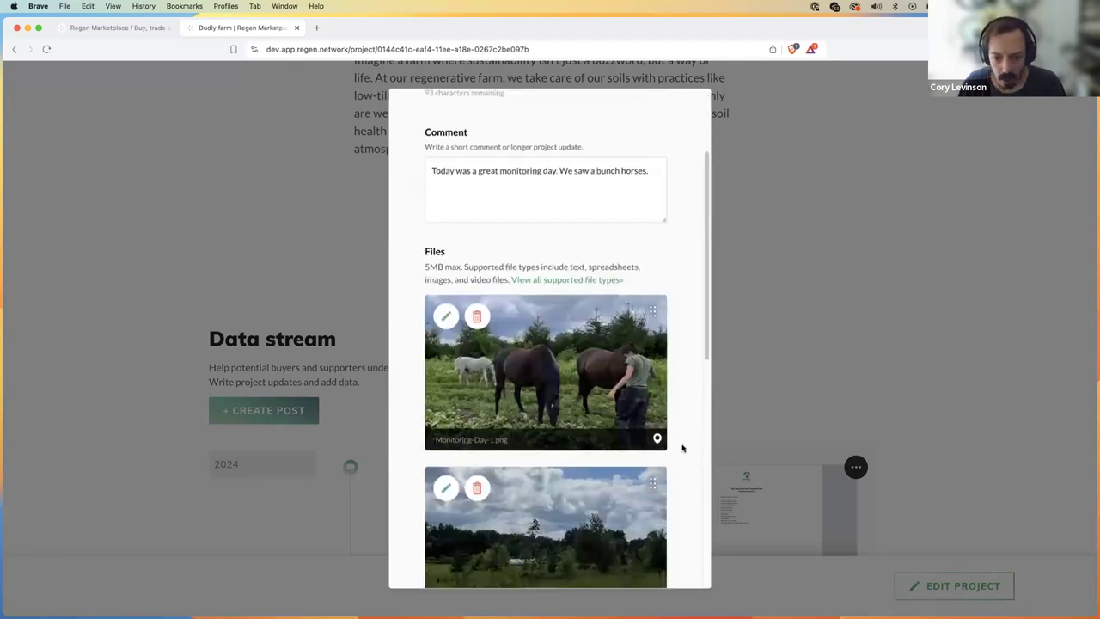
scroll(511, 412, down, 1)
scroll(675, 462, down, 10)
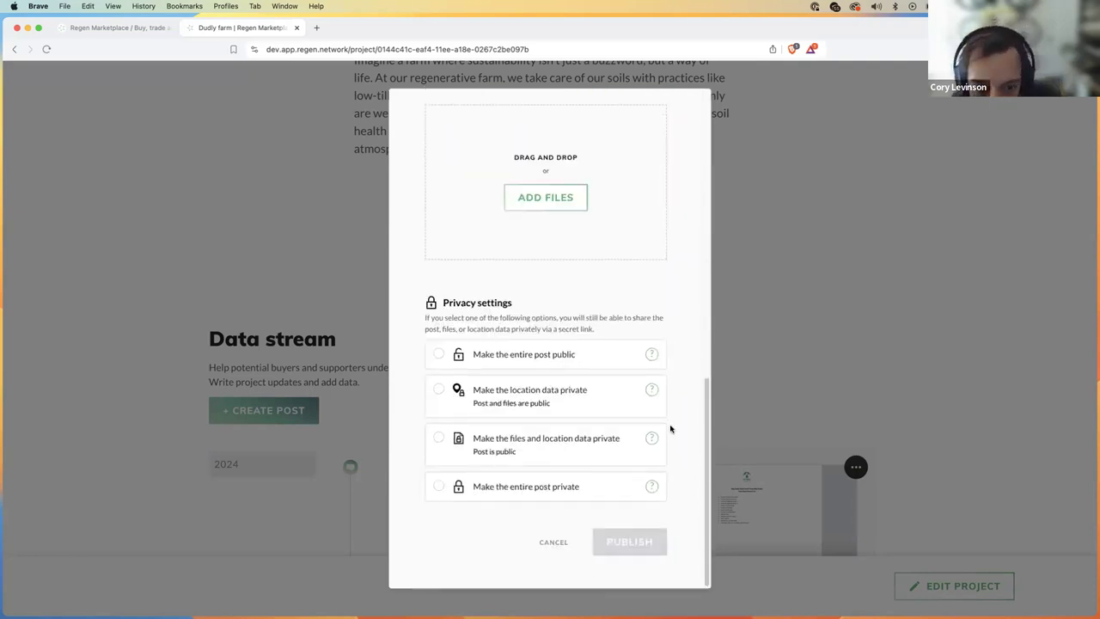
click(438, 392)
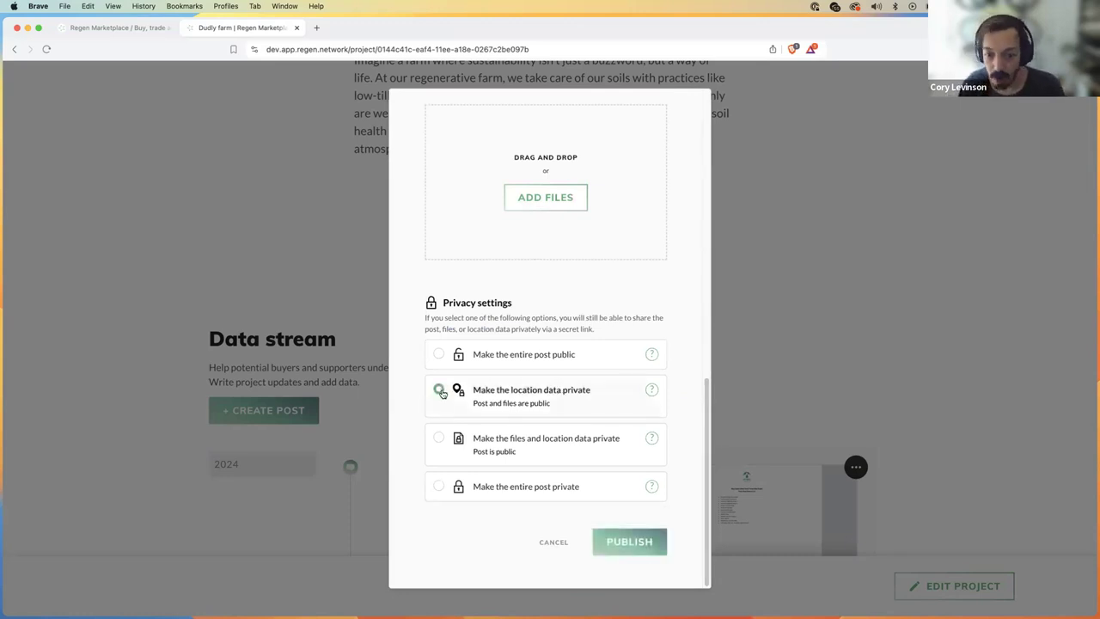
click(641, 542)
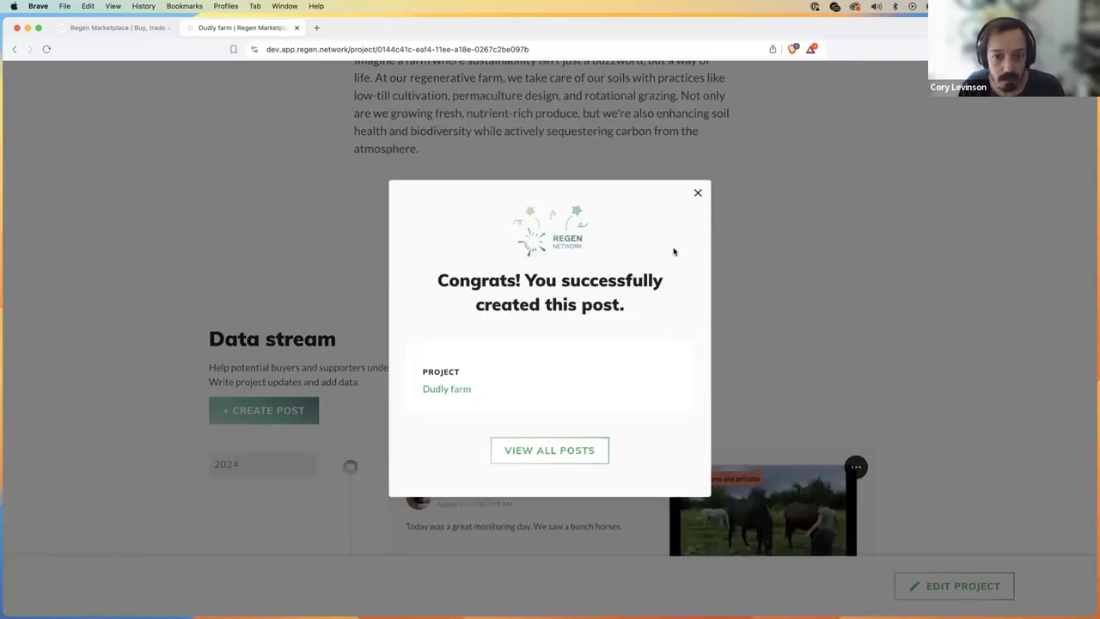
Step: Dismiss the post-created confirmation, then open and close the Keplr wallet popup
click(698, 194)
scroll(636, 351, down, 3)
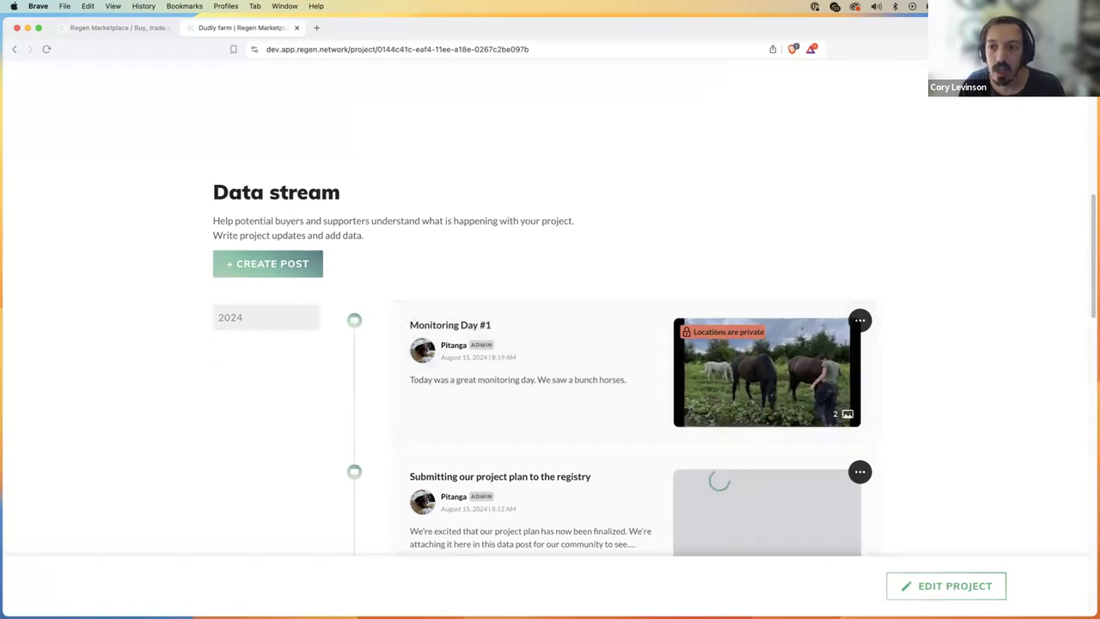
click(810, 49)
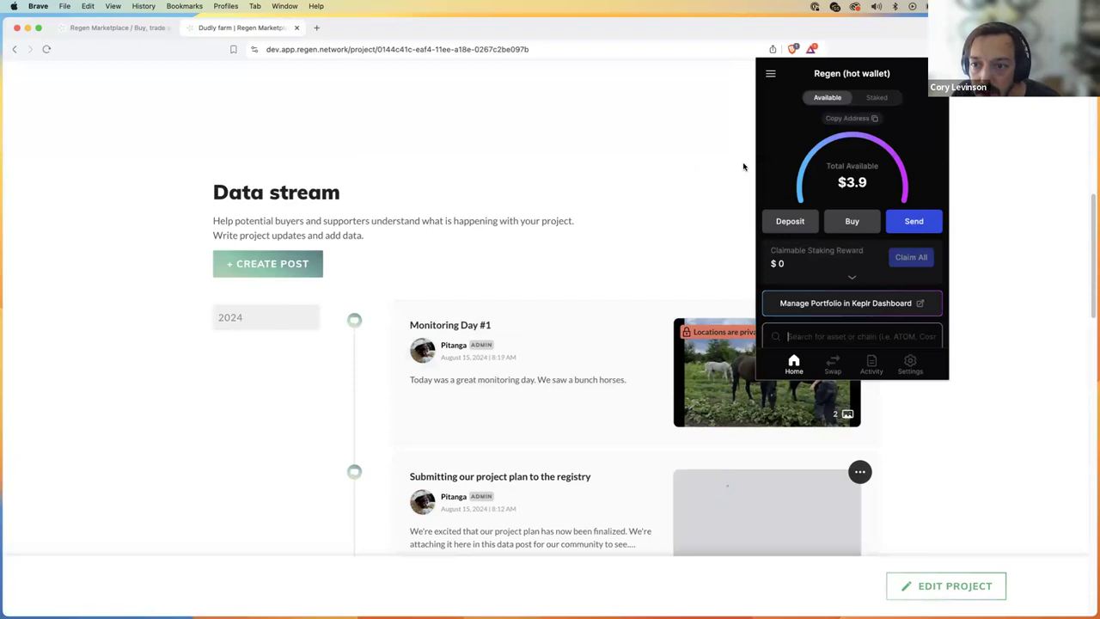
click(668, 191)
scroll(659, 180, up, 8)
scroll(815, 168, down, 1)
scroll(832, 180, up, 1)
Step: Check the account menu and wallet, then open Testing Post 3 from the data stream
click(841, 90)
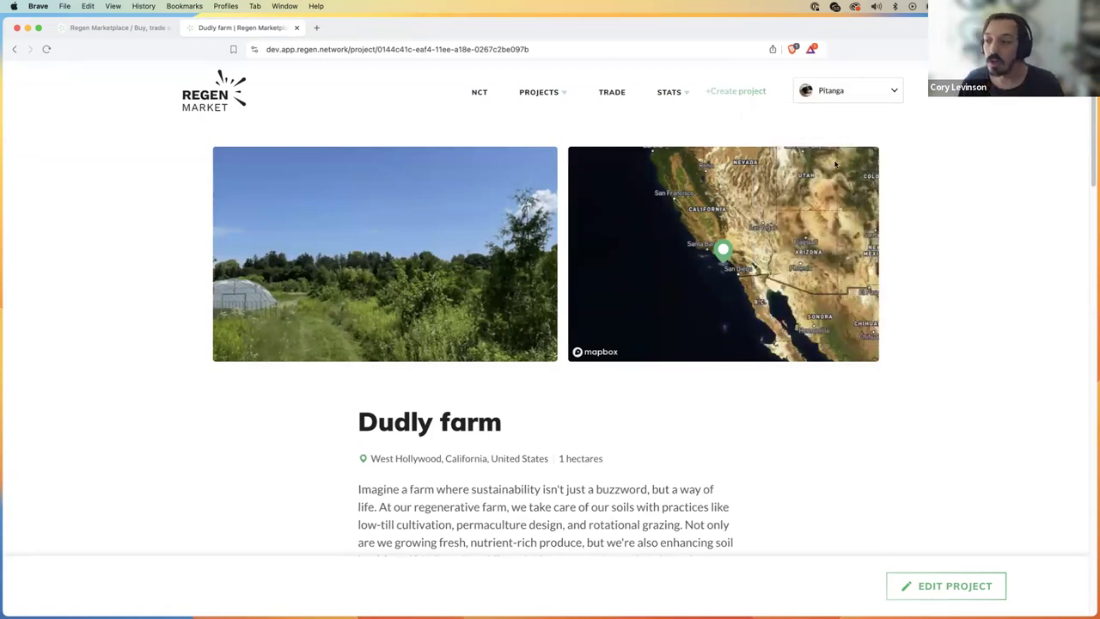
scroll(700, 436, down, 8)
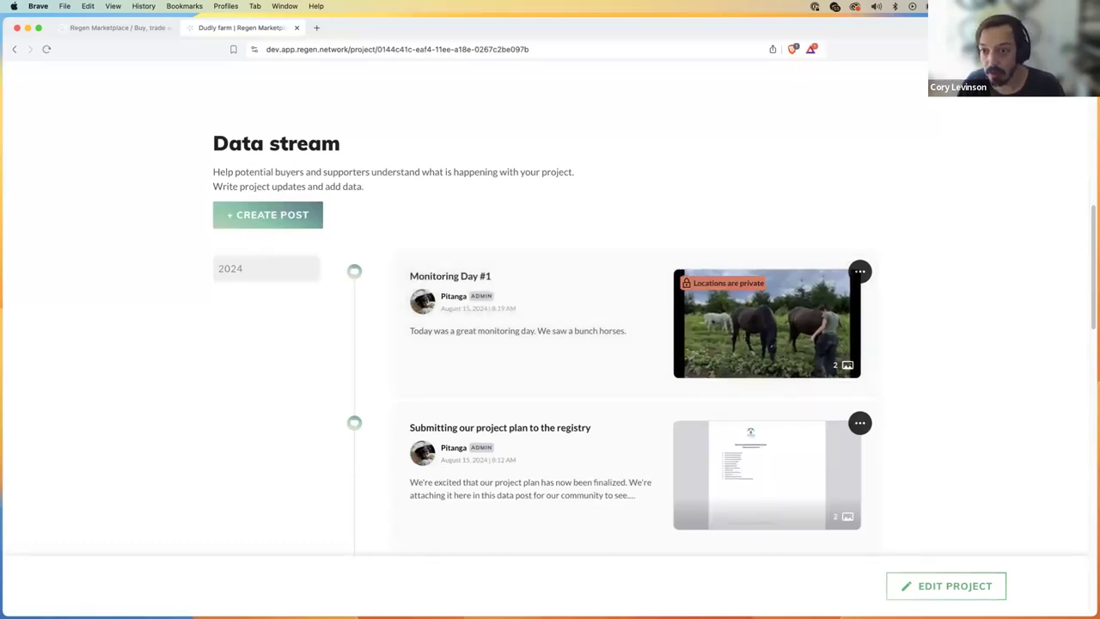
click(940, 49)
click(1036, 278)
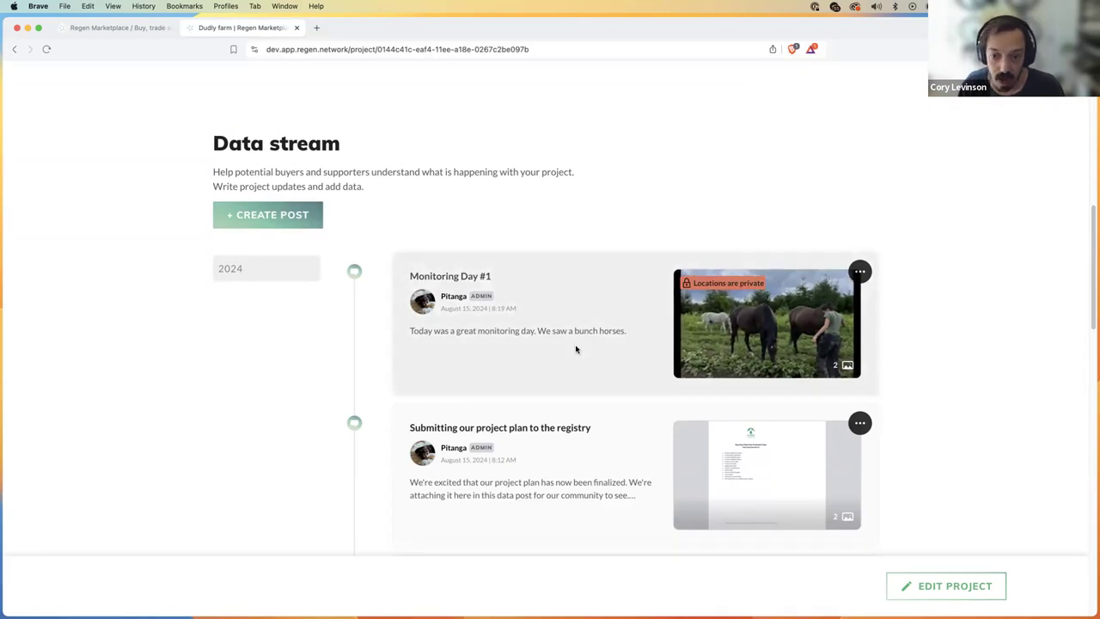
scroll(611, 343, down, 2)
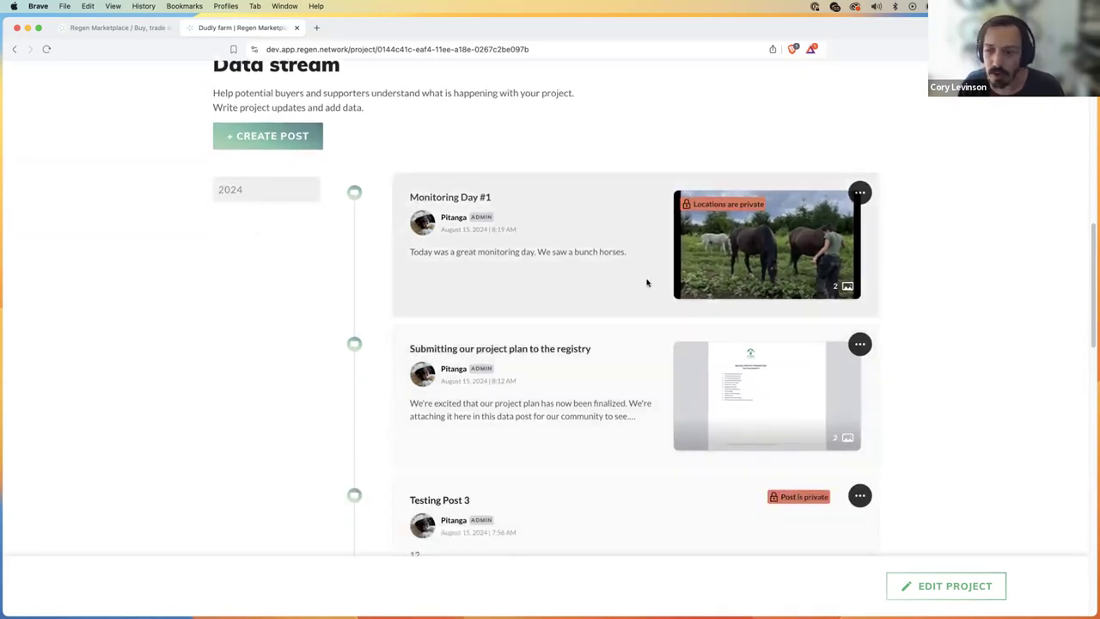
scroll(646, 287, down, 3)
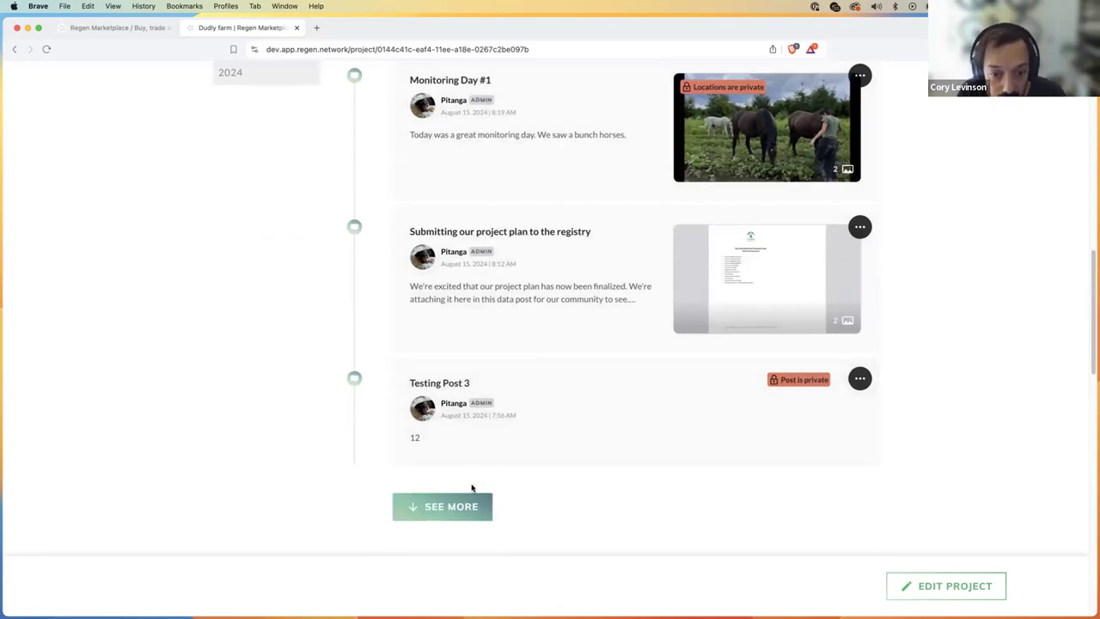
click(448, 388)
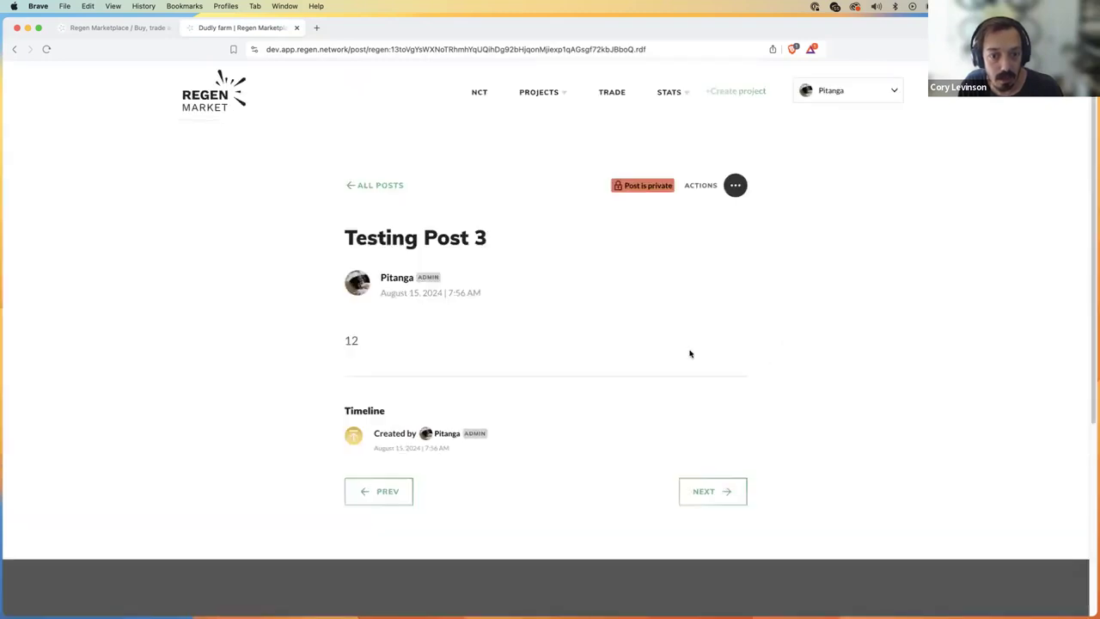
Step: Load more posts, view the Testing signature post, then open Monitoring Day #1
click(385, 189)
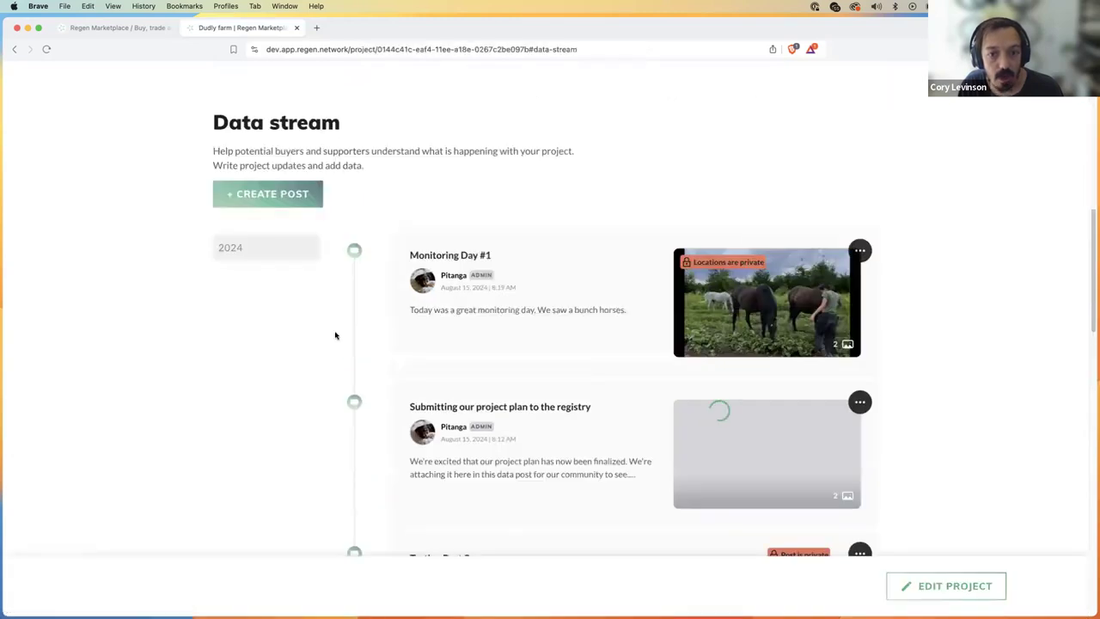
scroll(331, 332, down, 3)
click(442, 511)
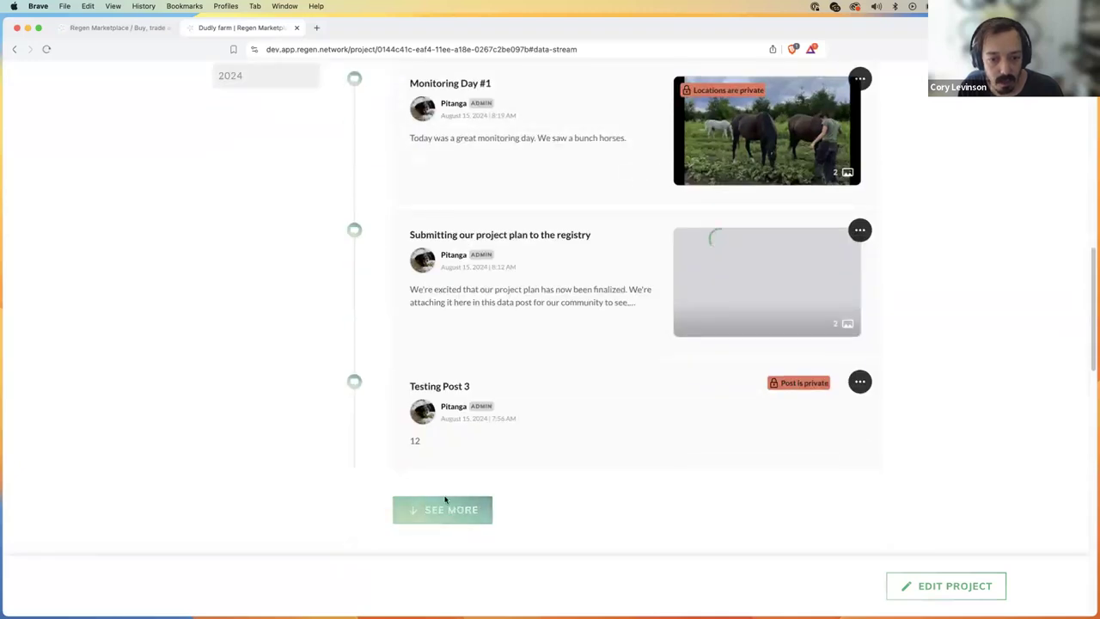
scroll(923, 414, down, 4)
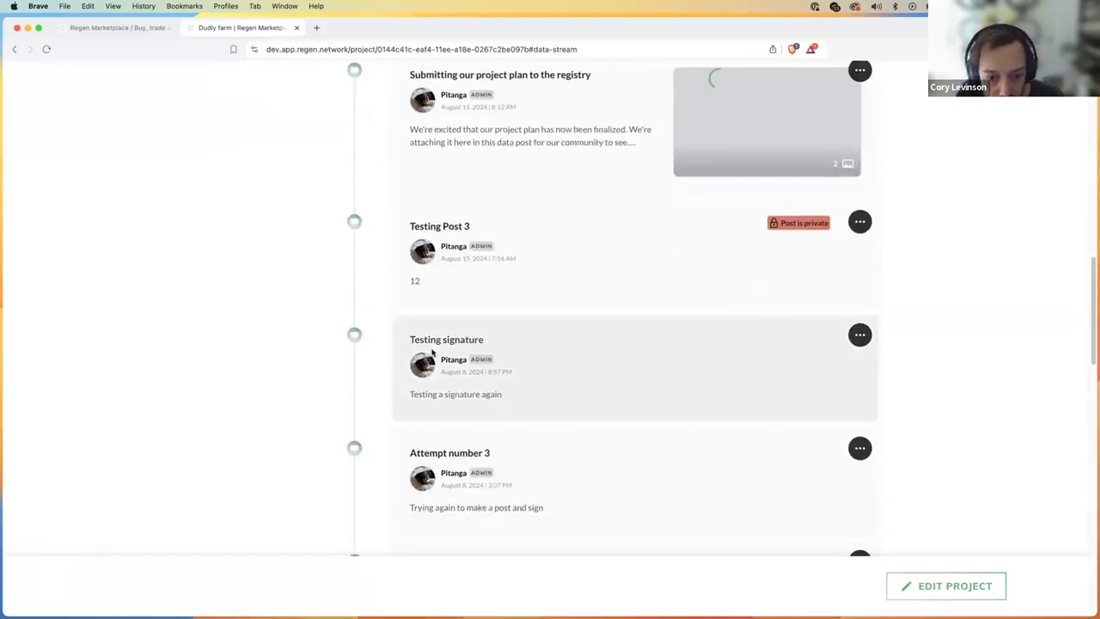
click(453, 343)
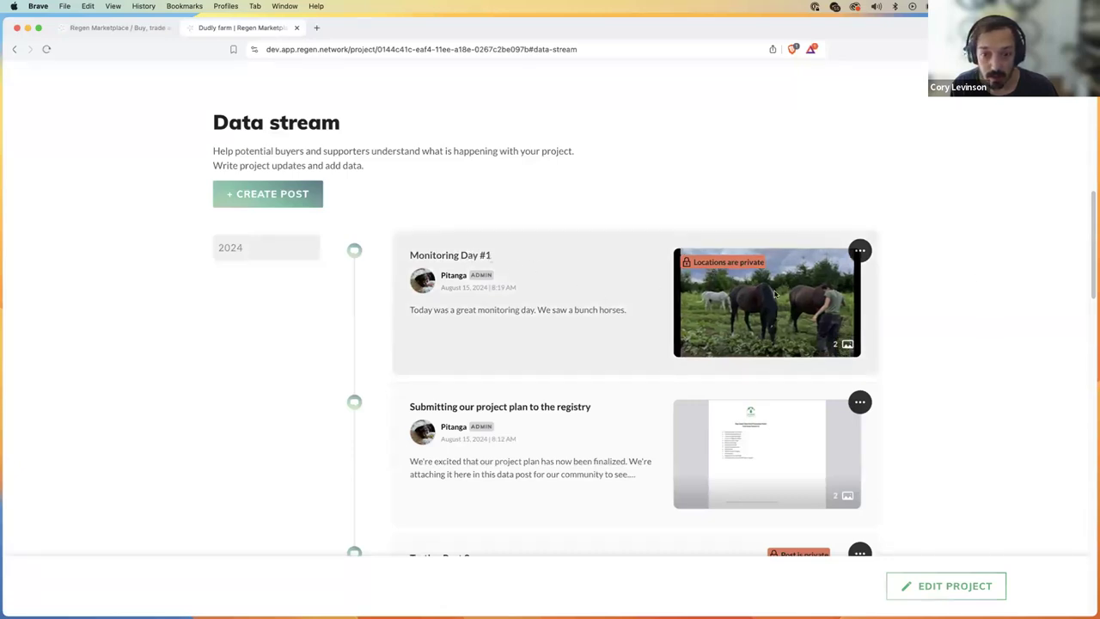
click(619, 319)
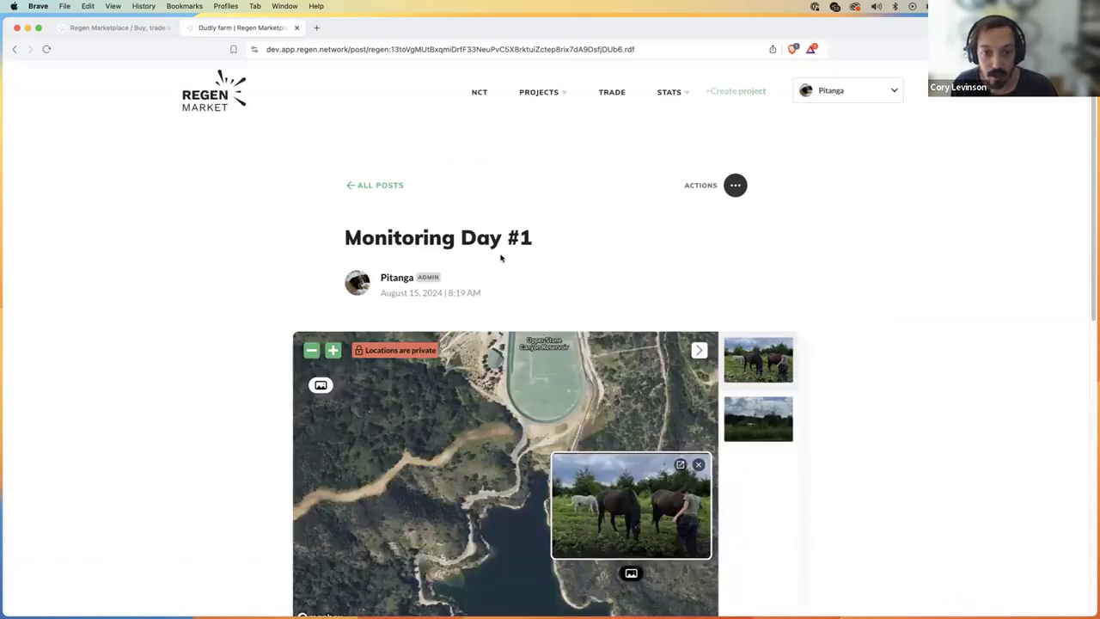
Step: Preview the photos at both map locations on the Monitoring Day #1 post
scroll(879, 401, down, 5)
scroll(554, 445, up, 3)
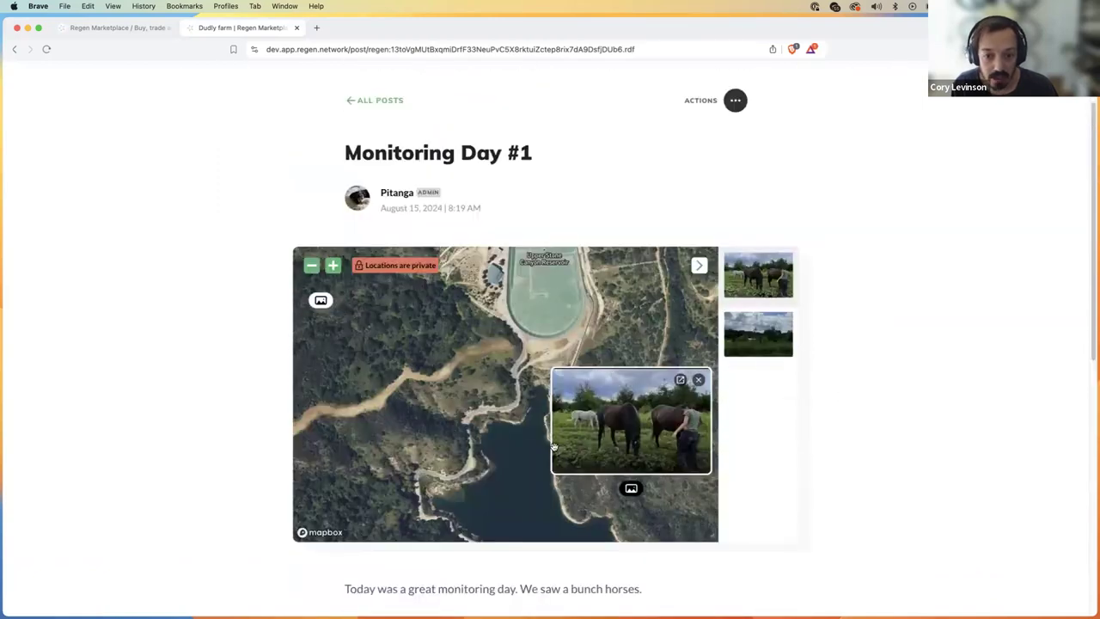
click(320, 301)
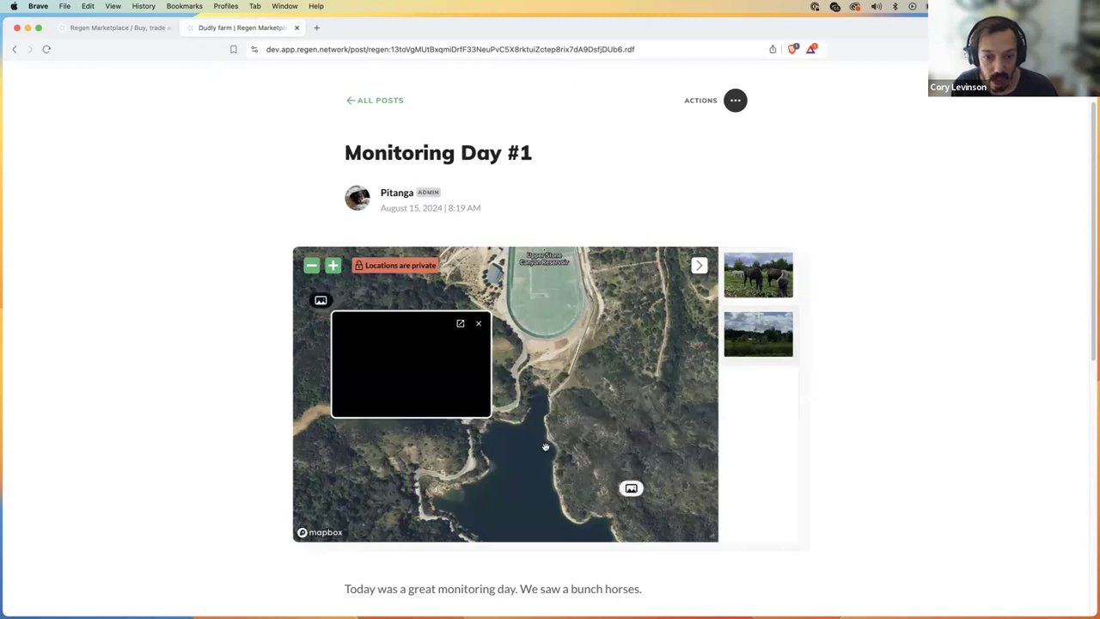
click(631, 490)
click(318, 302)
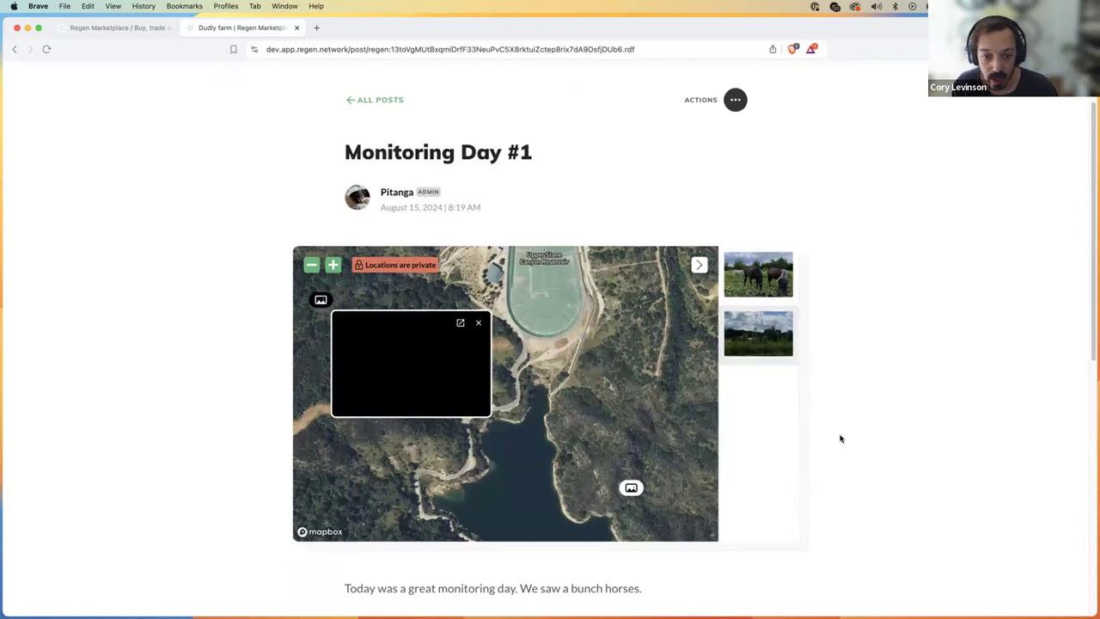
scroll(825, 436, down, 3)
scroll(644, 416, up, 4)
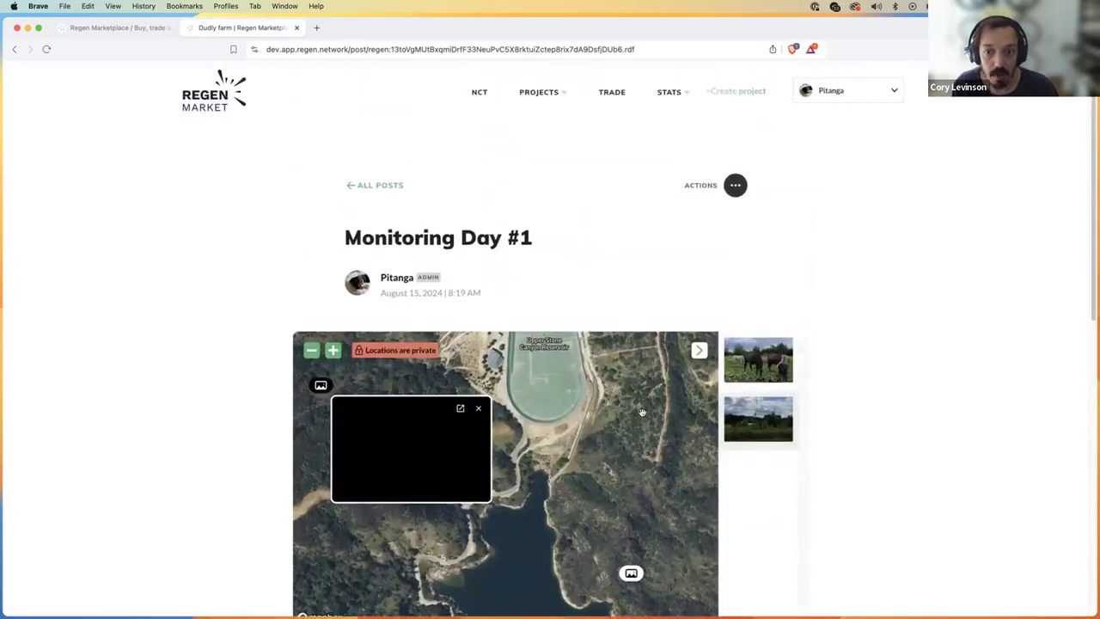
Step: Copy the post's secret share link, load it in a private window, then close it
click(735, 185)
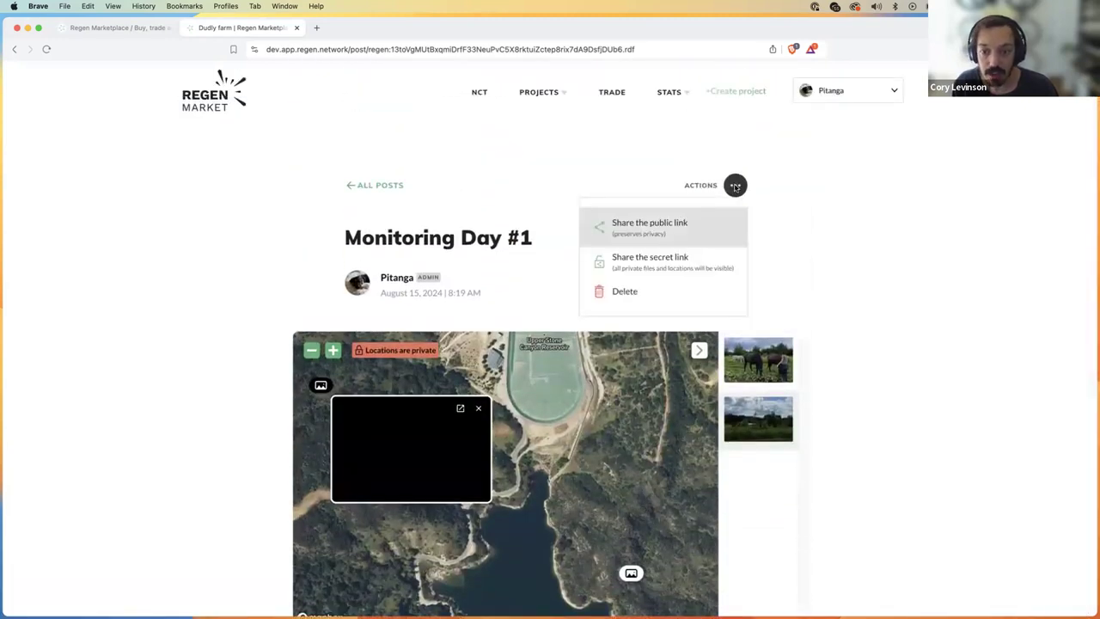
click(684, 269)
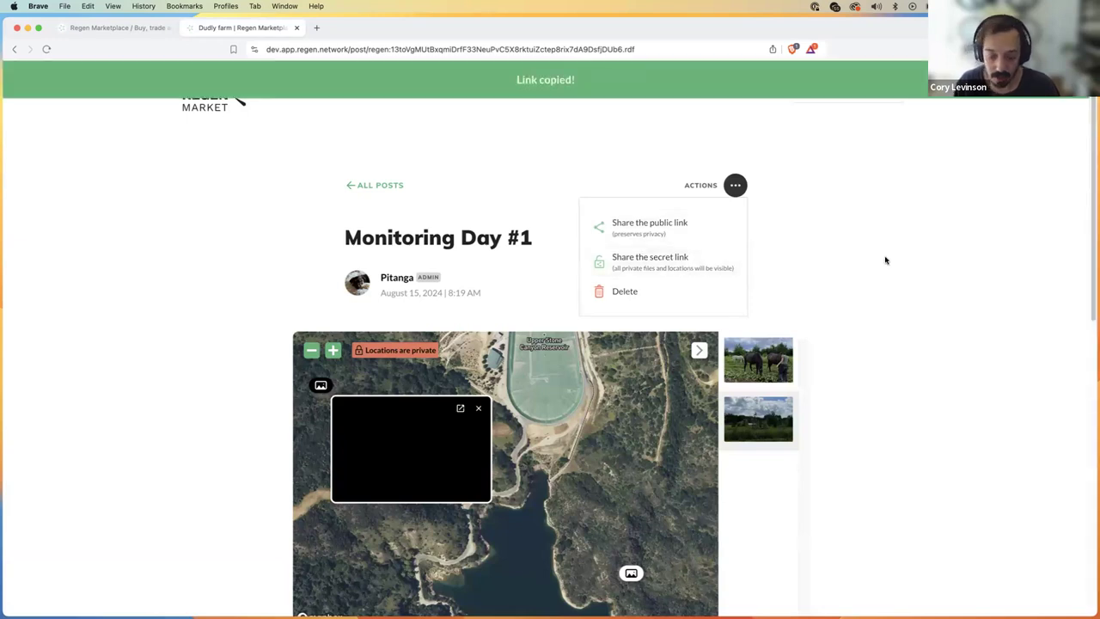
key(super+shift+n)
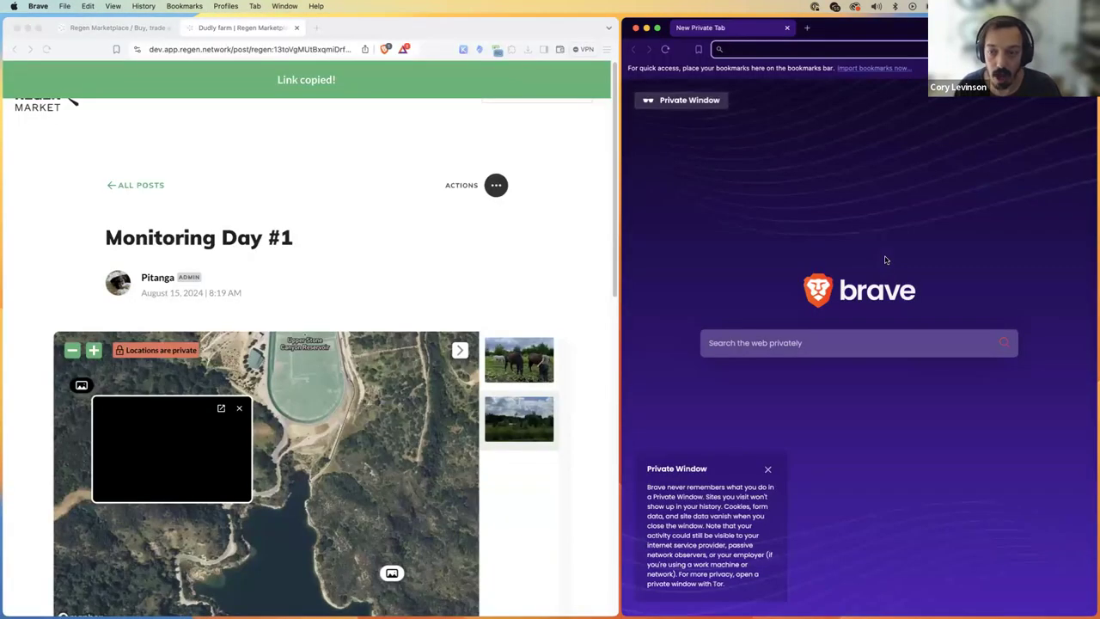
key(super+v)
key(Return)
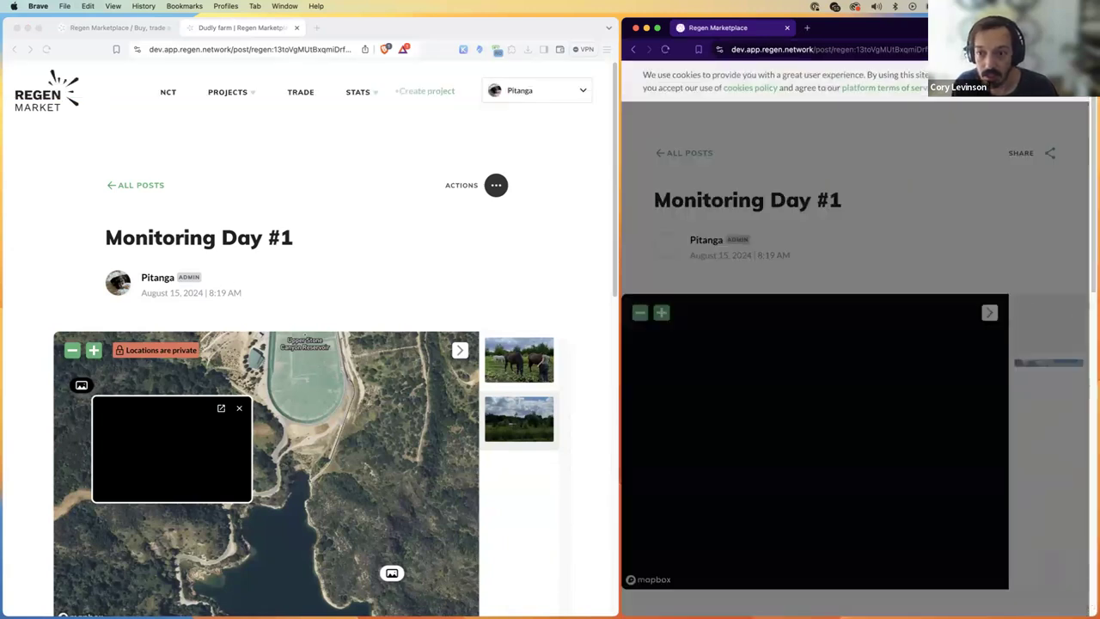
scroll(832, 297, down, 1)
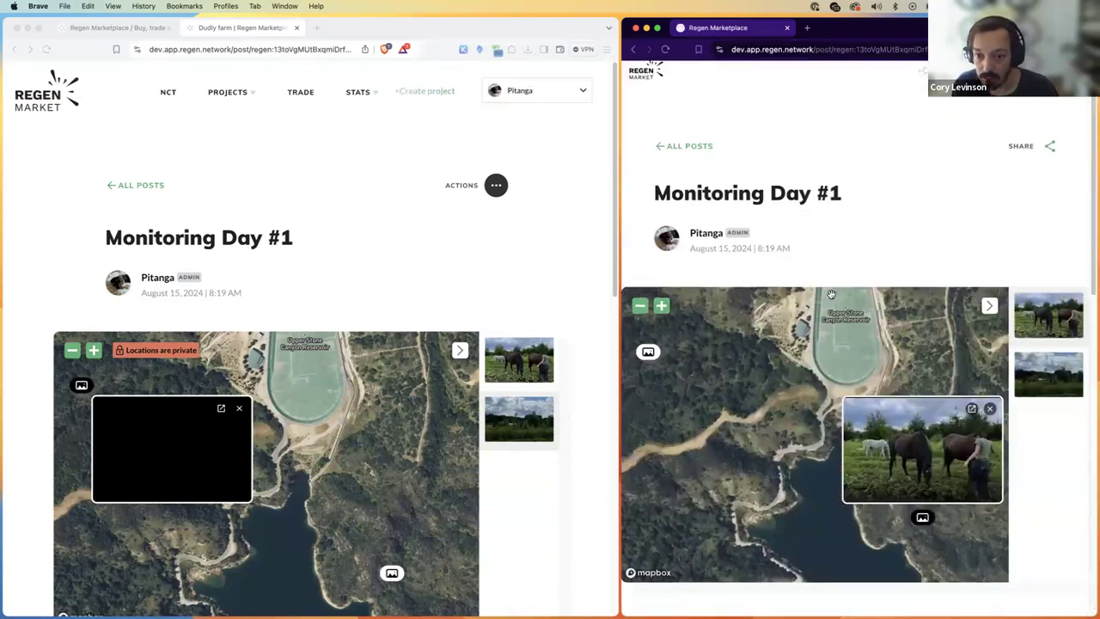
key(alt+shift+h)
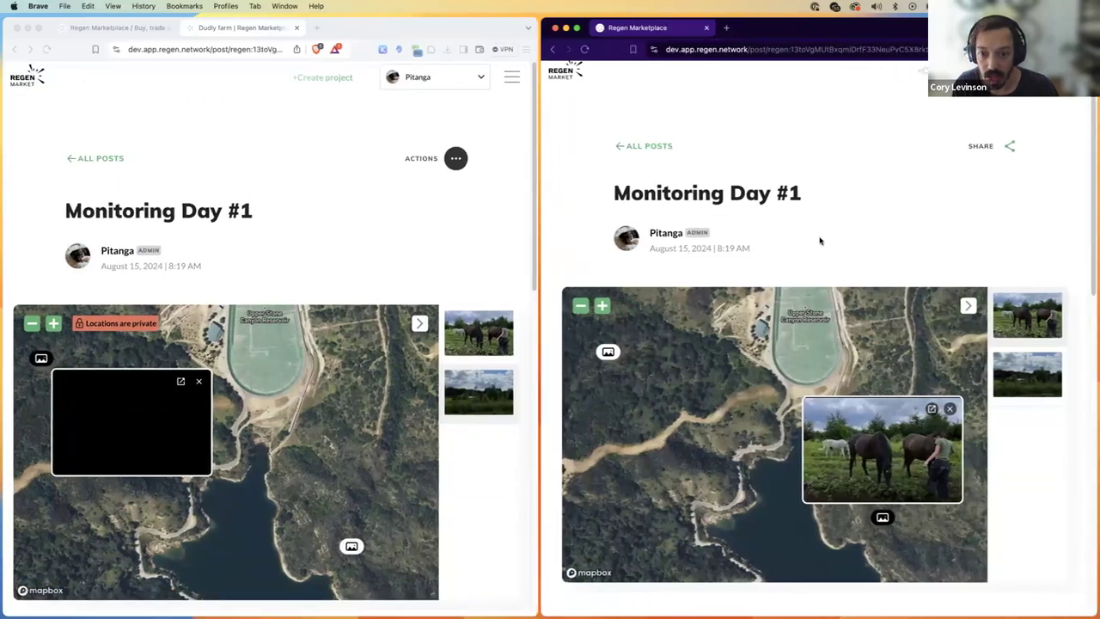
key(super+w)
Step: Copy the post's public share link and load it in a new private window
click(735, 185)
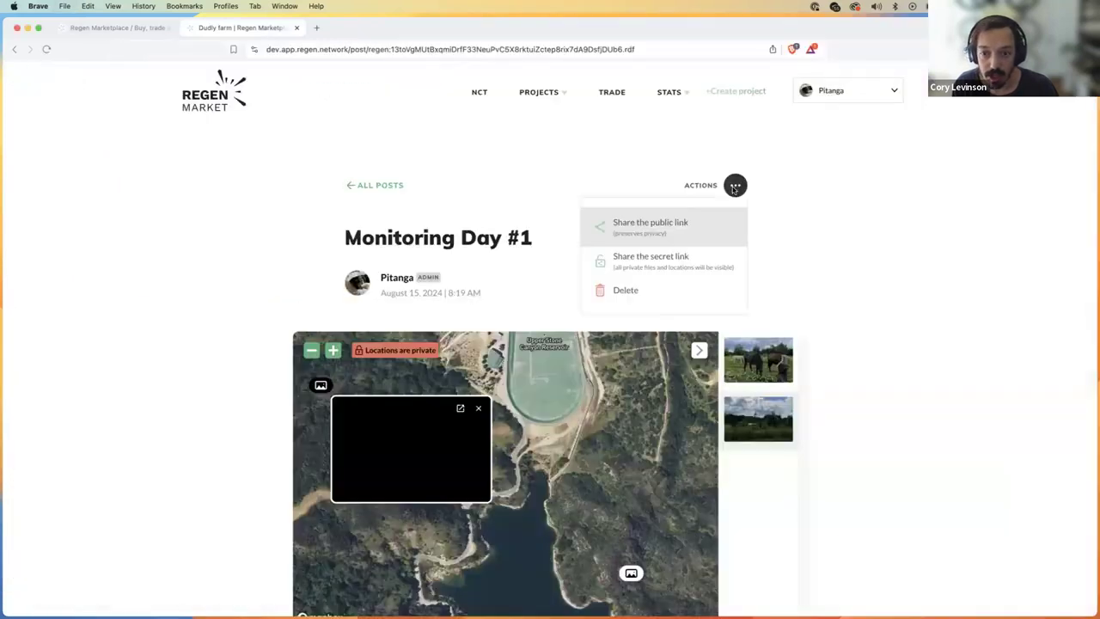
click(691, 228)
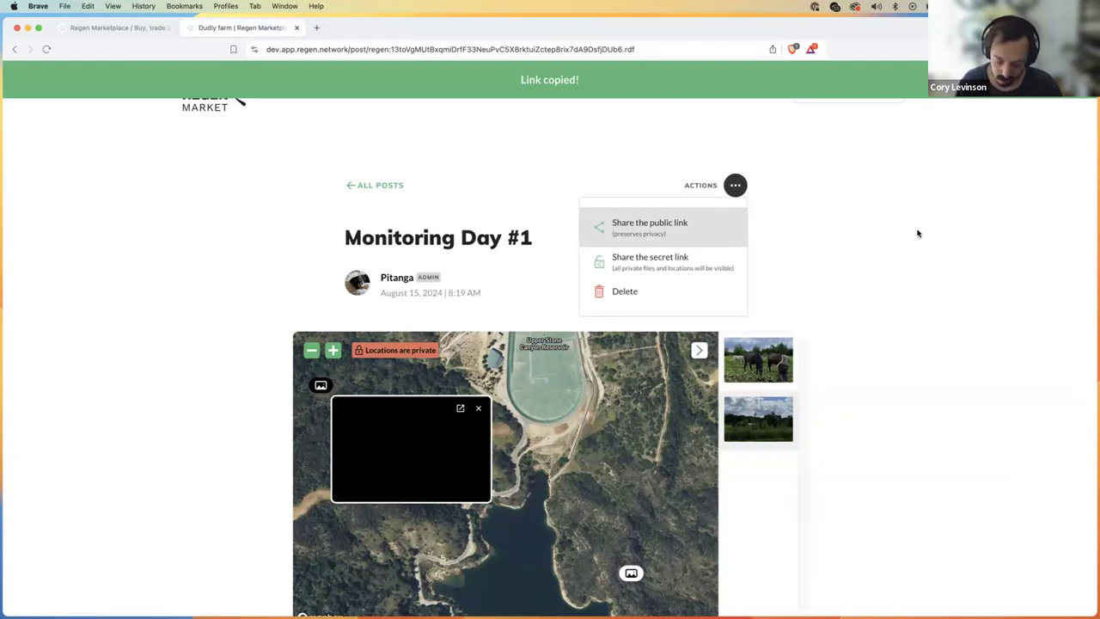
key(super+shift+n)
key(super+v)
key(Return)
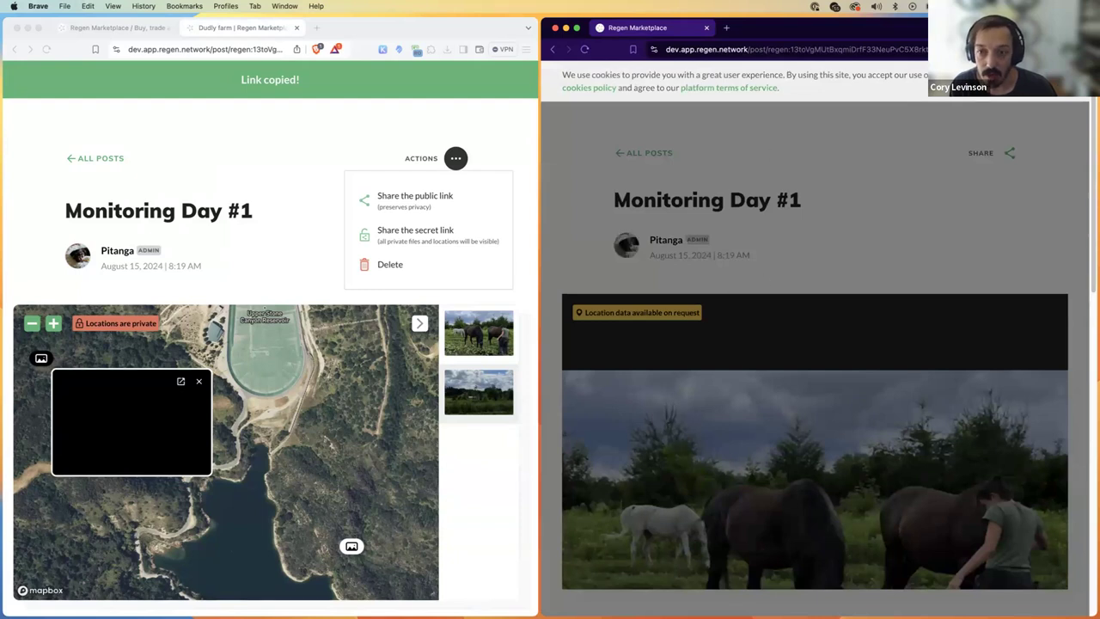
scroll(750, 316, down, 3)
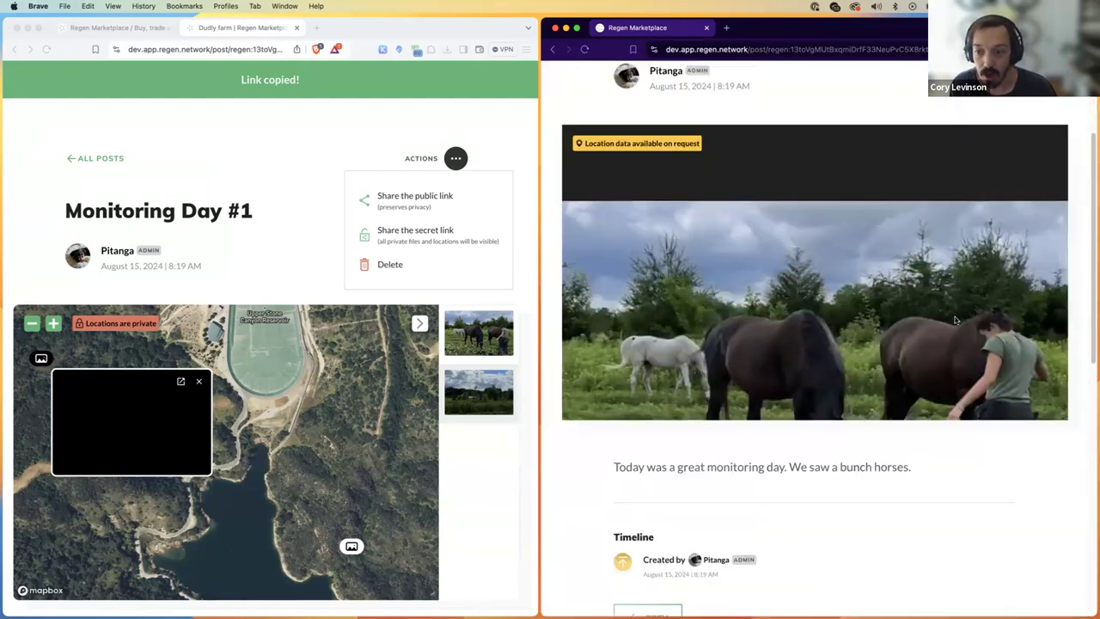
scroll(954, 320, down, 3)
scroll(761, 322, up, 5)
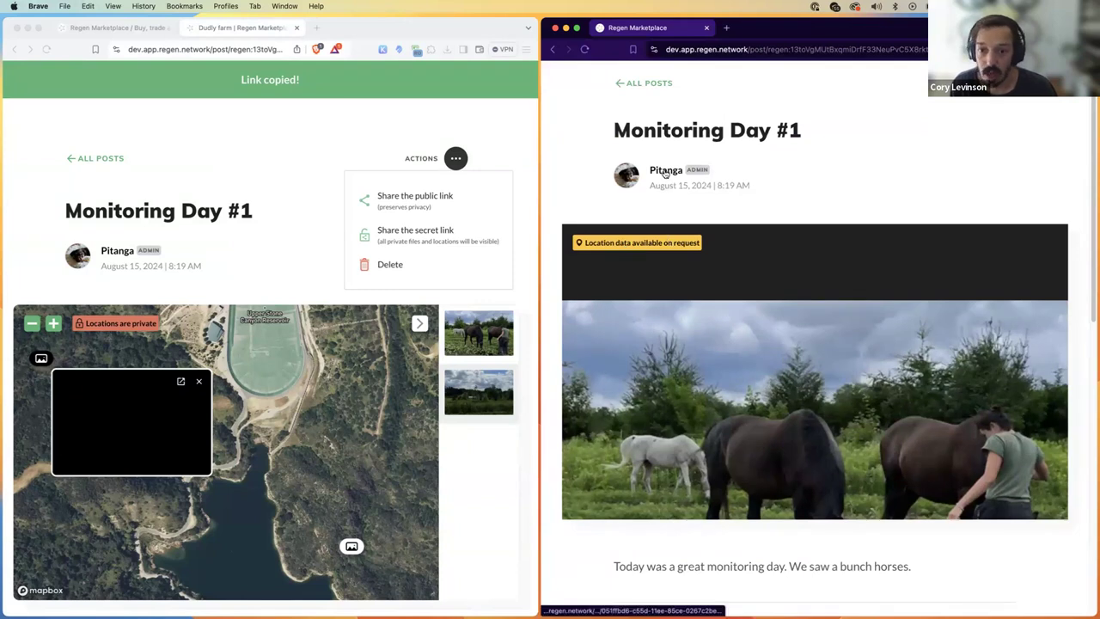
scroll(828, 237, down, 6)
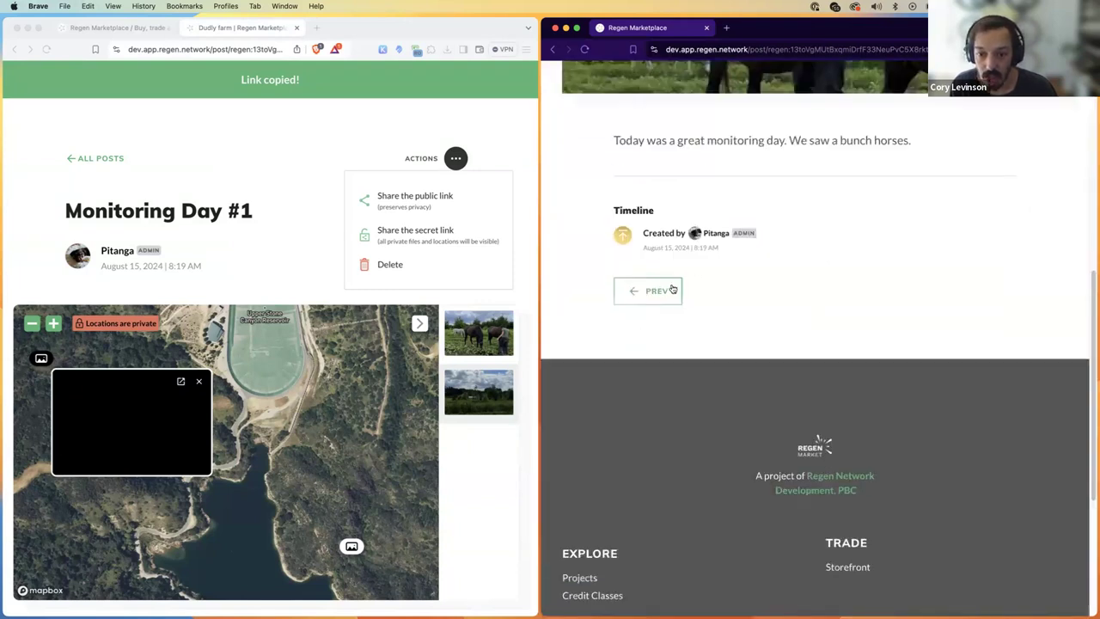
scroll(675, 275, up, 6)
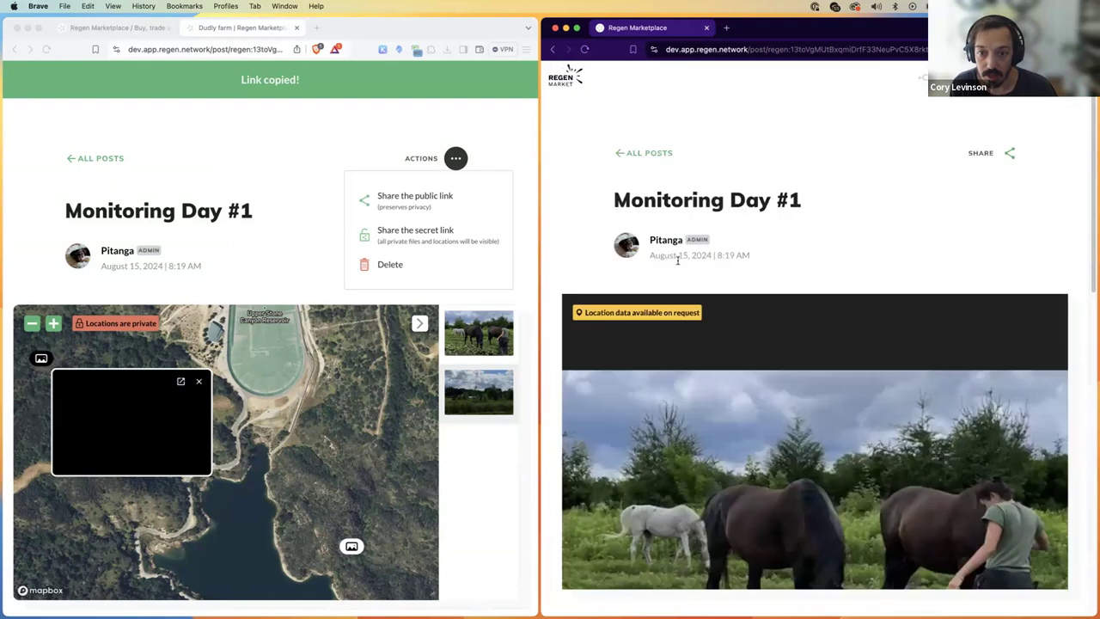
Step: Review the Dudly farm posts list, then return to the original window and dismiss the actions menu
click(655, 154)
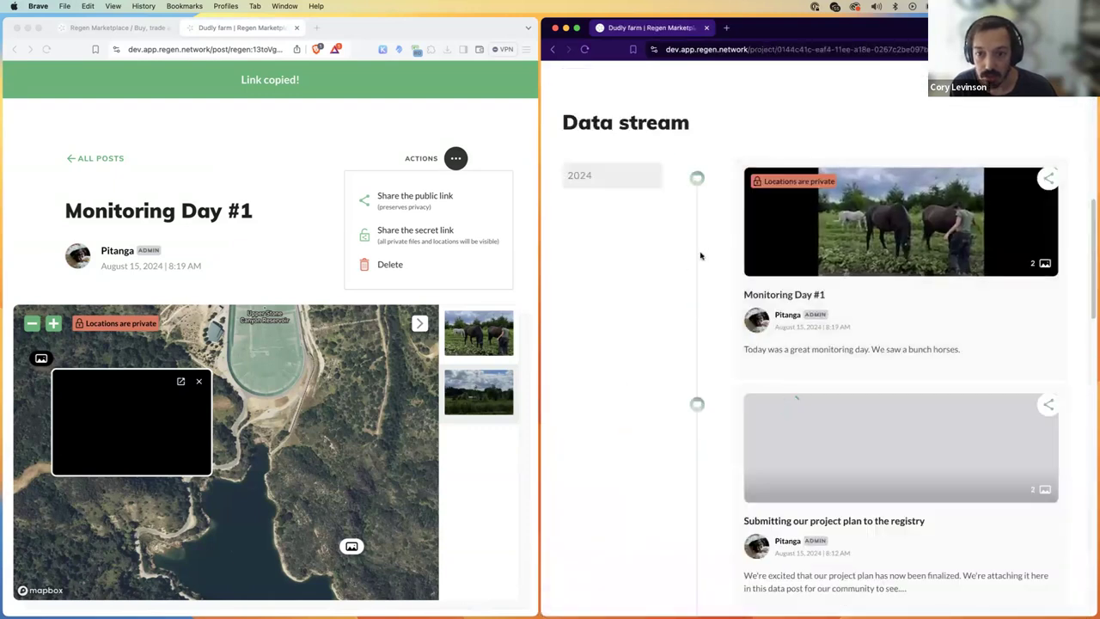
scroll(976, 159, up, 5)
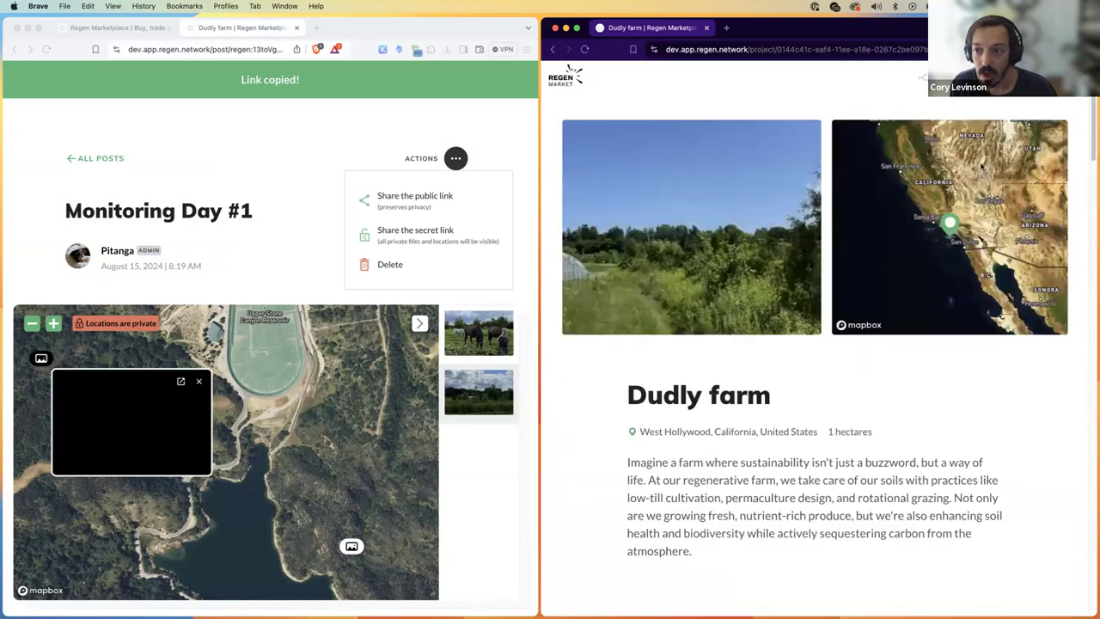
key(super+l)
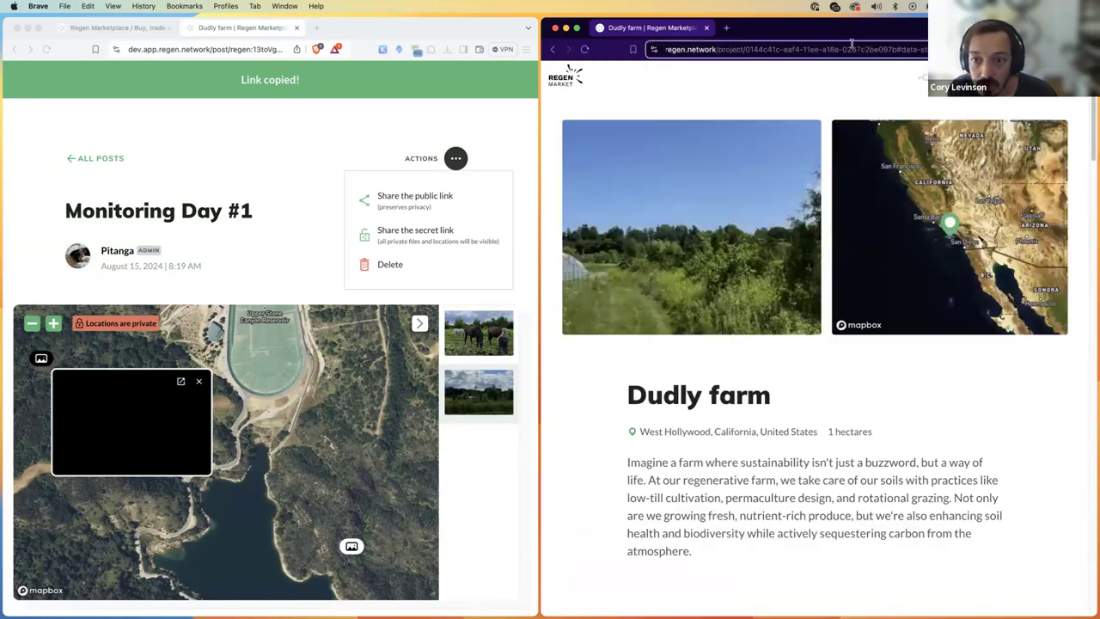
scroll(873, 320, down, 10)
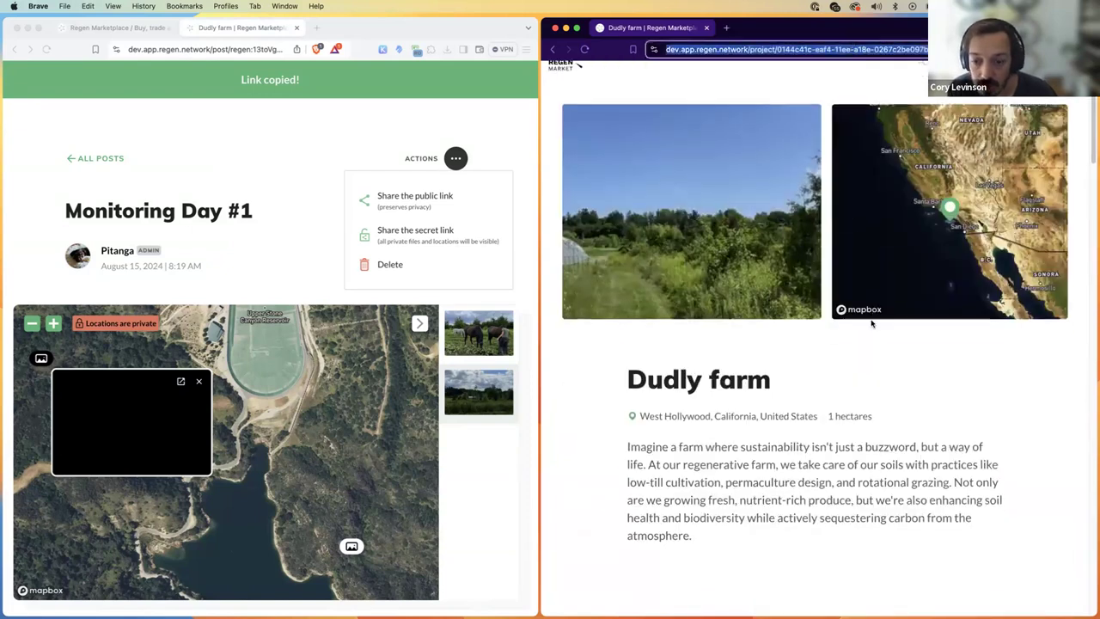
scroll(872, 324, up, 3)
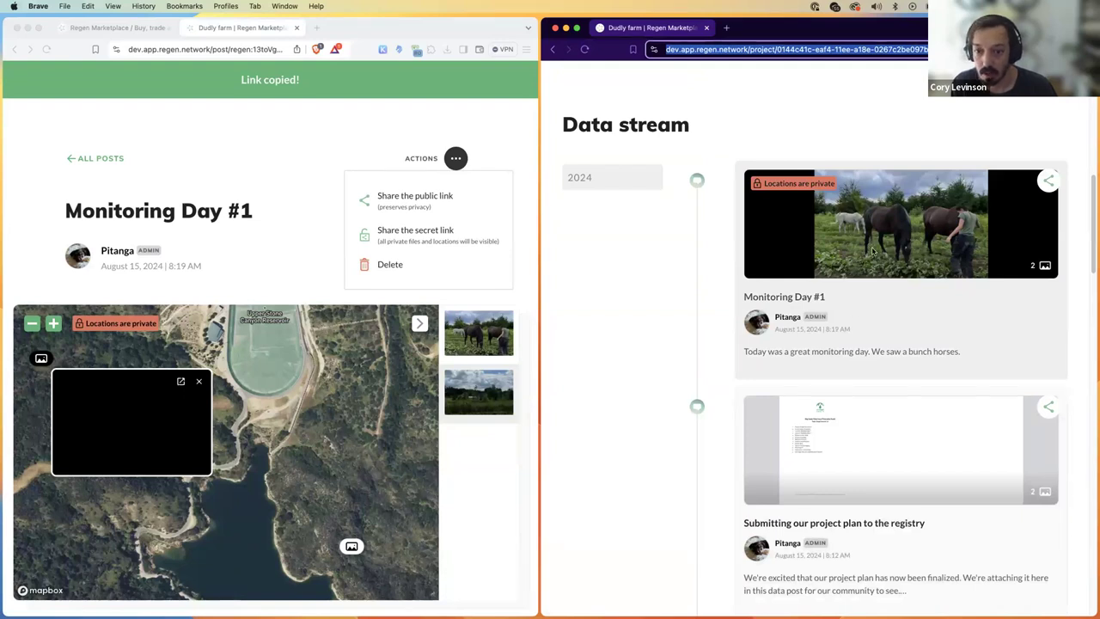
scroll(881, 317, down, 3)
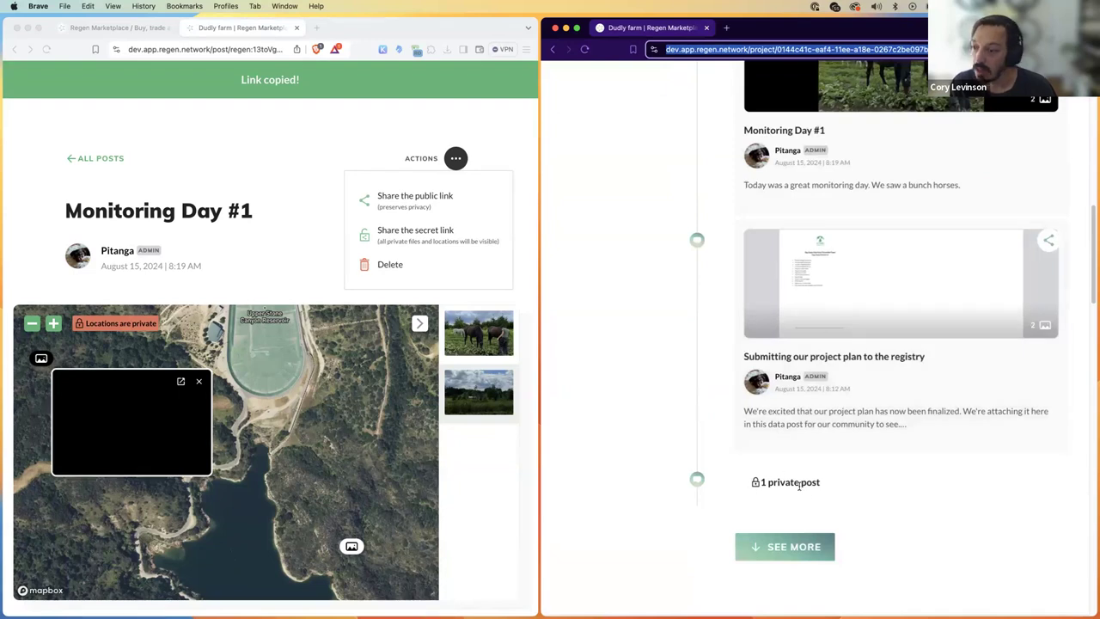
click(661, 177)
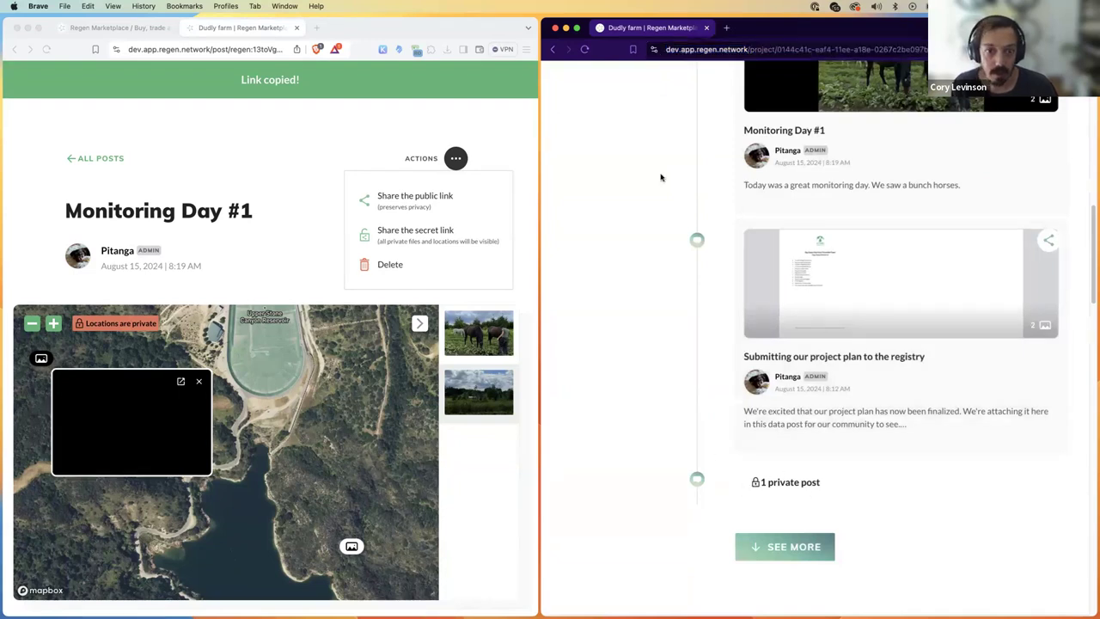
key(super+grave)
key(ctrl+alt+Return)
click(867, 265)
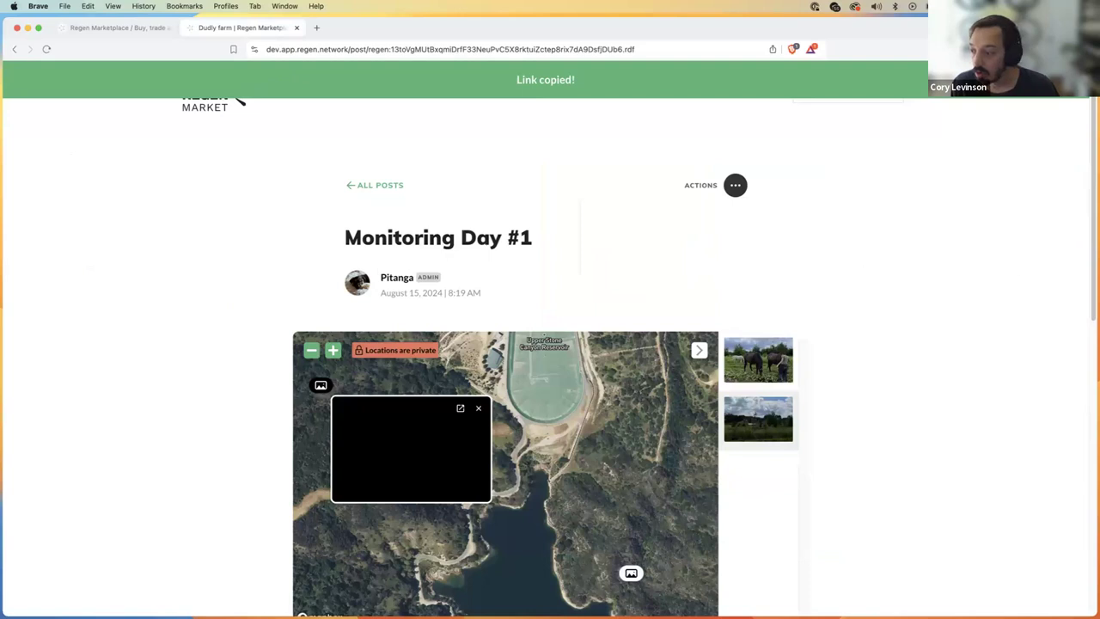